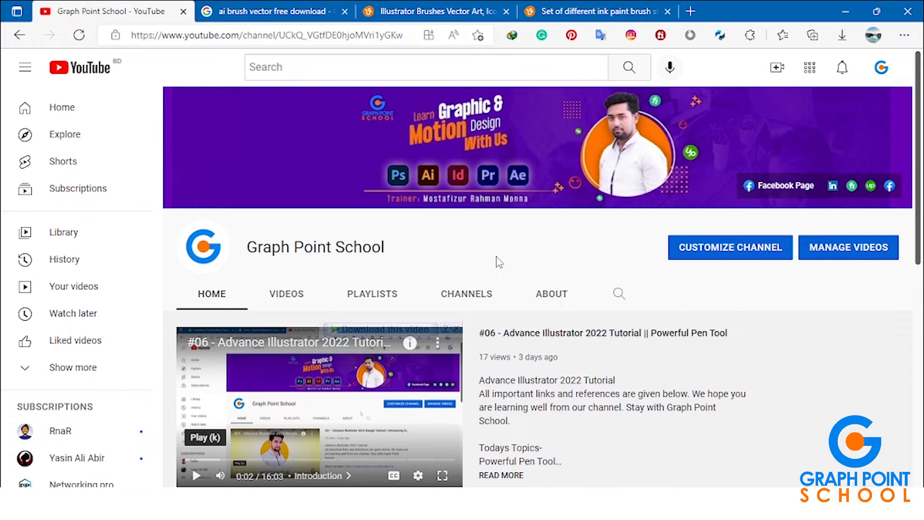
scroll(499, 263, down, 3)
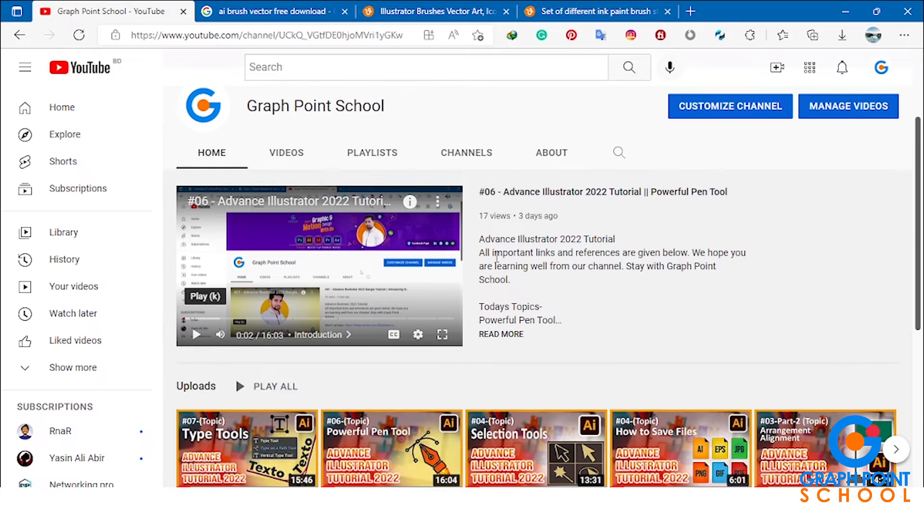
scroll(499, 262, down, 1)
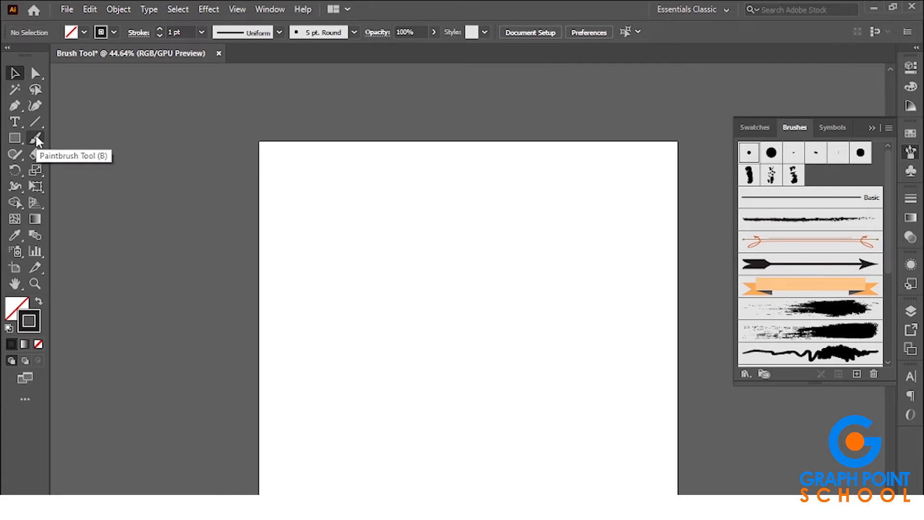
- Activate the Paintbrush tool and detach the Brushes panel so it floats beside the artboard
click(36, 139)
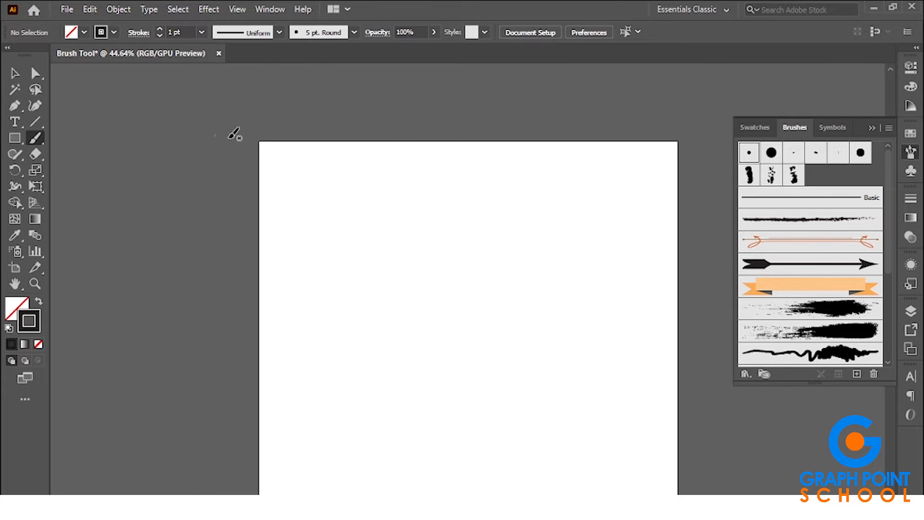
click(910, 152)
click(910, 153)
drag(795, 127, 588, 115)
click(877, 128)
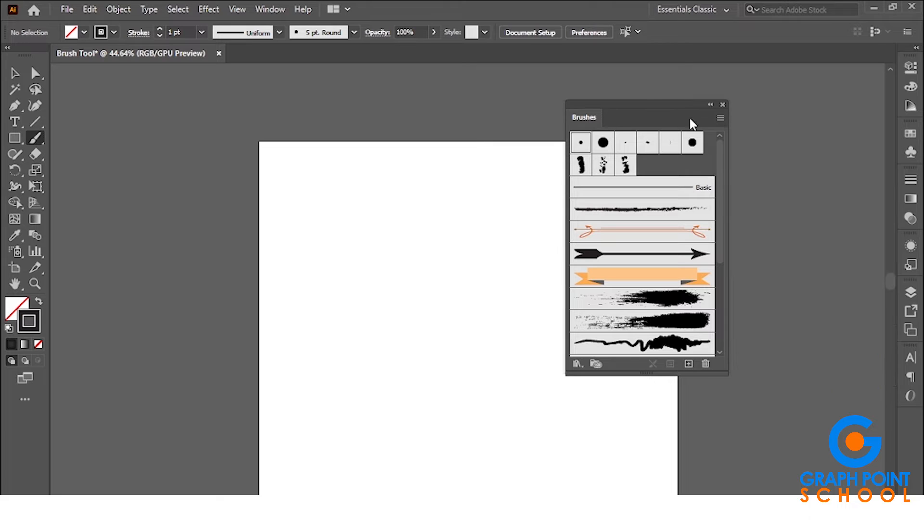
drag(662, 113, 816, 110)
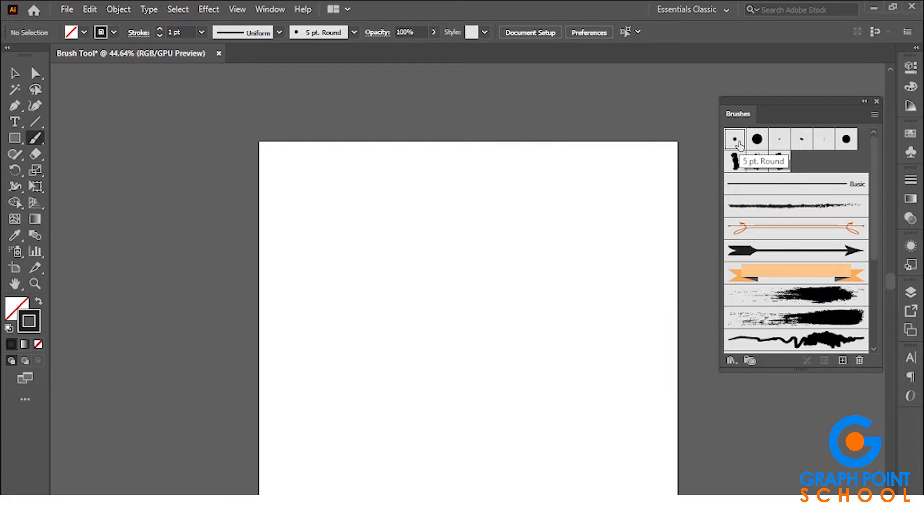
- Paint two wavy strokes with the 5 pt. Round brush and two more with the 15 pt. Round brush
mouse_move(314, 214)
mouse_down()
mouse_move(367, 207)
mouse_move(379, 214)
mouse_move(352, 255)
mouse_move(357, 299)
mouse_move(463, 313)
mouse_up()
key(alt)
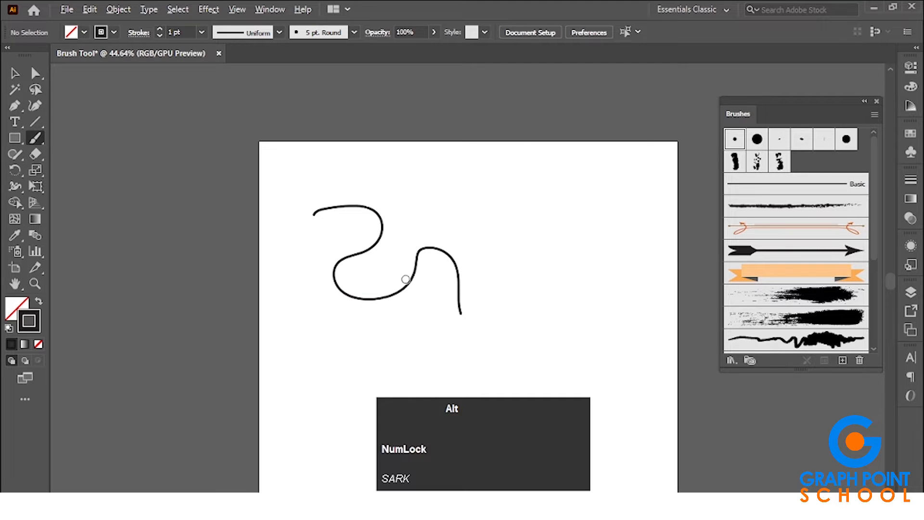
scroll(404, 280, up, 3)
mouse_move(395, 215)
mouse_down()
mouse_move(529, 156)
mouse_move(625, 137)
mouse_move(635, 261)
mouse_up()
click(754, 148)
mouse_move(107, 202)
mouse_down()
mouse_move(149, 258)
mouse_move(273, 197)
mouse_up()
drag(226, 333, 459, 362)
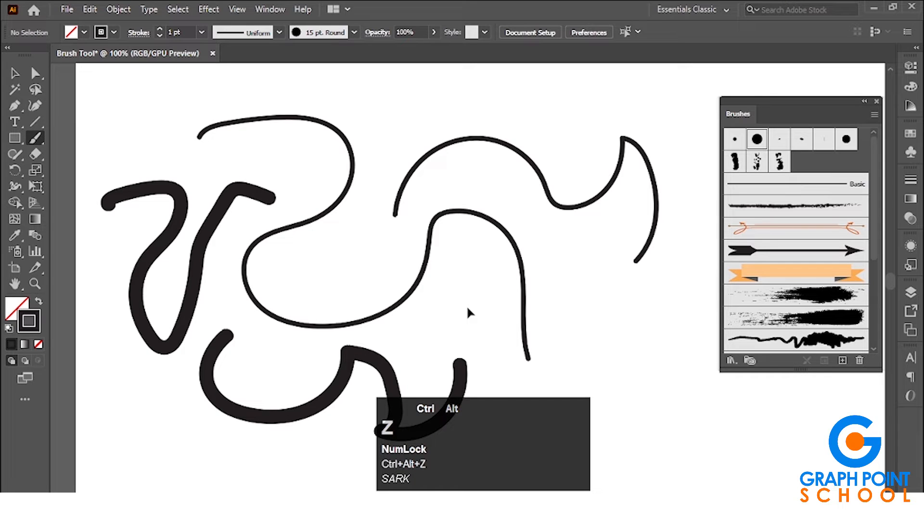
- Undo the four round-brush strokes
key(ctrl+z)
key(ctrl+z)
key(ctrl+z)
key(ctrl+z)
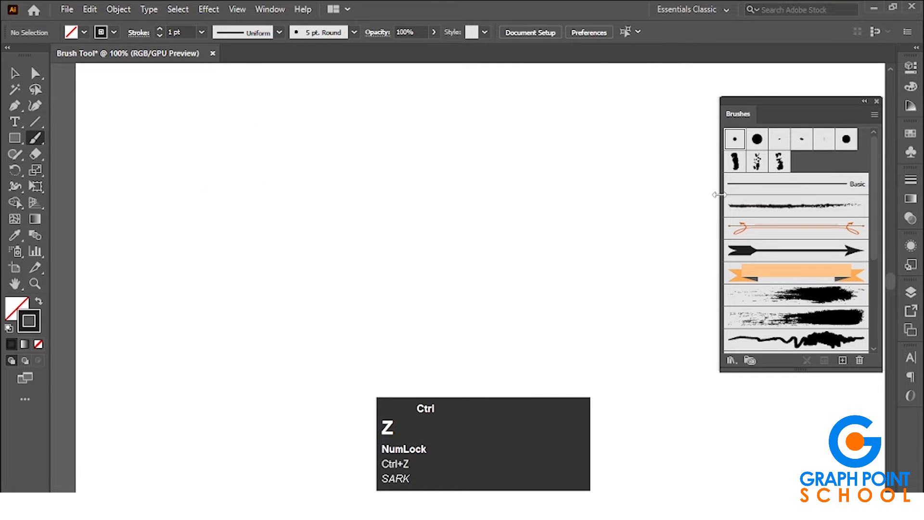
- Paint one curved stroke with the 5 pt. Oval brush and another with the 5 pt. Flat brush
click(802, 139)
mouse_move(217, 174)
mouse_down()
mouse_move(368, 185)
mouse_move(257, 280)
mouse_move(457, 271)
mouse_up()
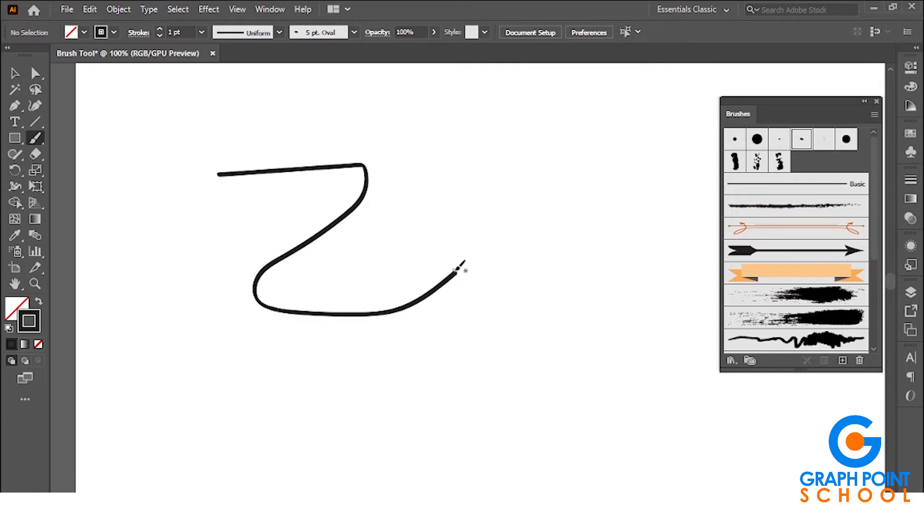
click(824, 140)
mouse_move(404, 143)
mouse_down()
mouse_move(429, 214)
mouse_move(596, 224)
mouse_up()
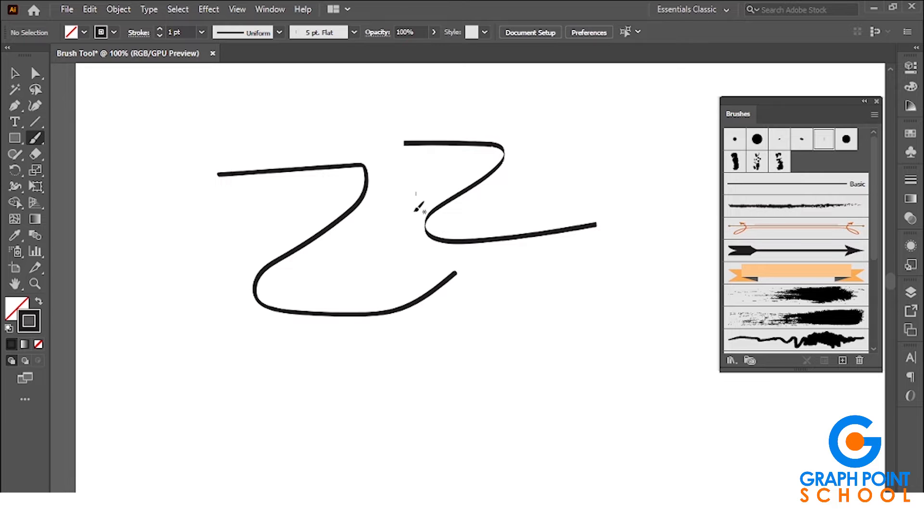
- Delete the oval-brush and flat-brush strokes together
click(22, 74)
drag(224, 112, 568, 357)
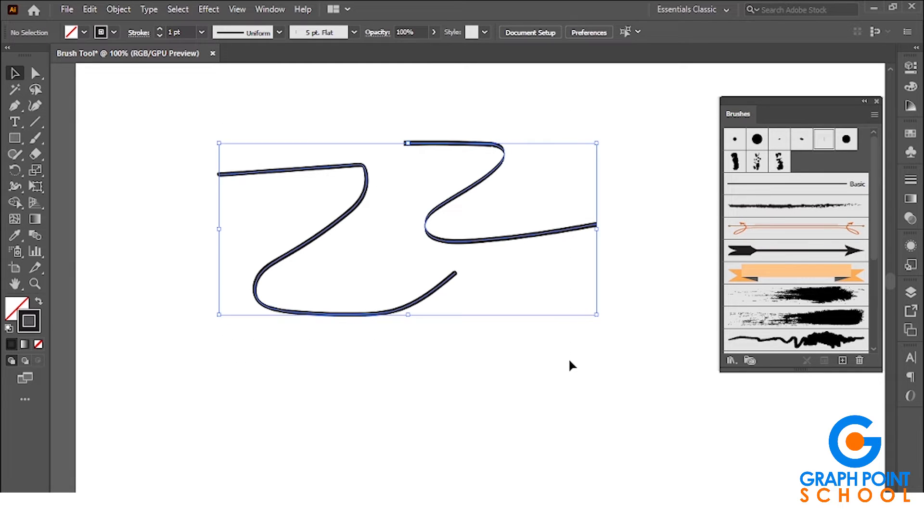
key(Delete)
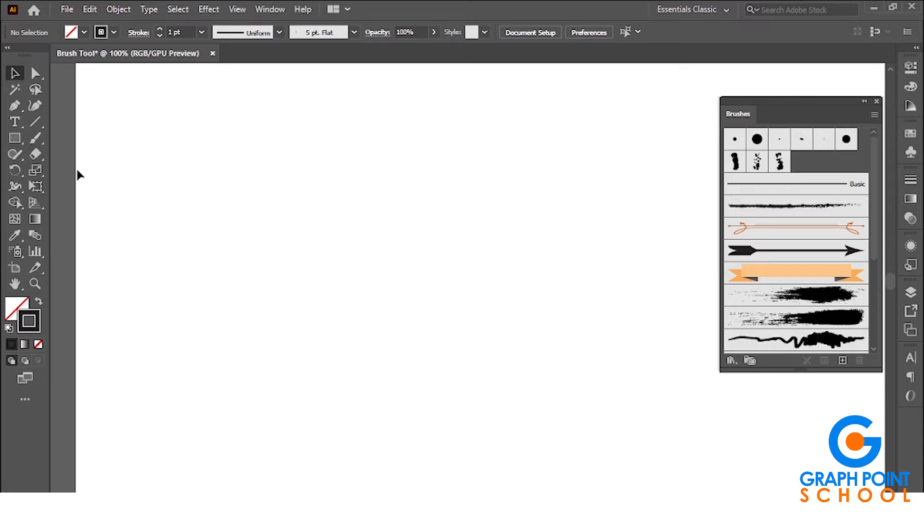
- Paint a wavy stroke on the artboard with the 5 pt. Flat brush
click(37, 138)
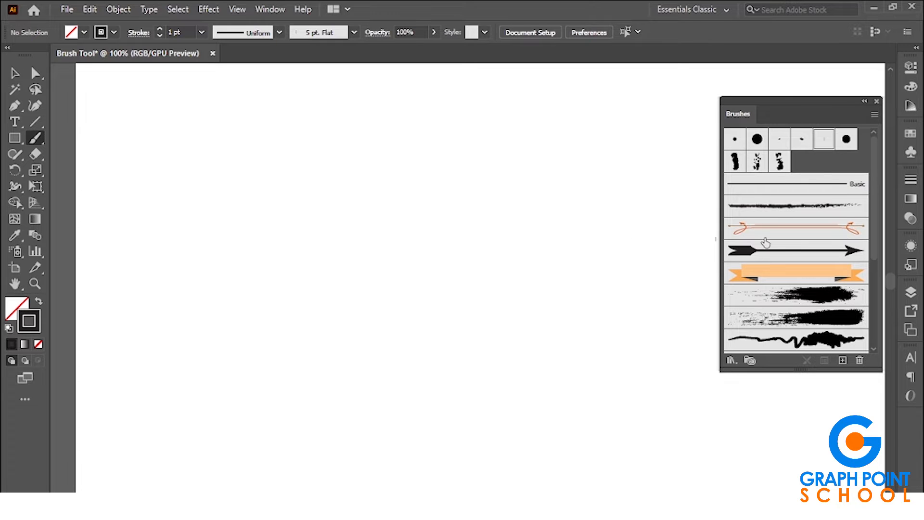
scroll(785, 284, down, 5)
scroll(784, 286, up, 5)
mouse_move(127, 232)
mouse_down()
mouse_move(131, 186)
mouse_move(180, 173)
mouse_move(192, 235)
mouse_move(247, 263)
mouse_move(332, 149)
mouse_move(350, 150)
mouse_up()
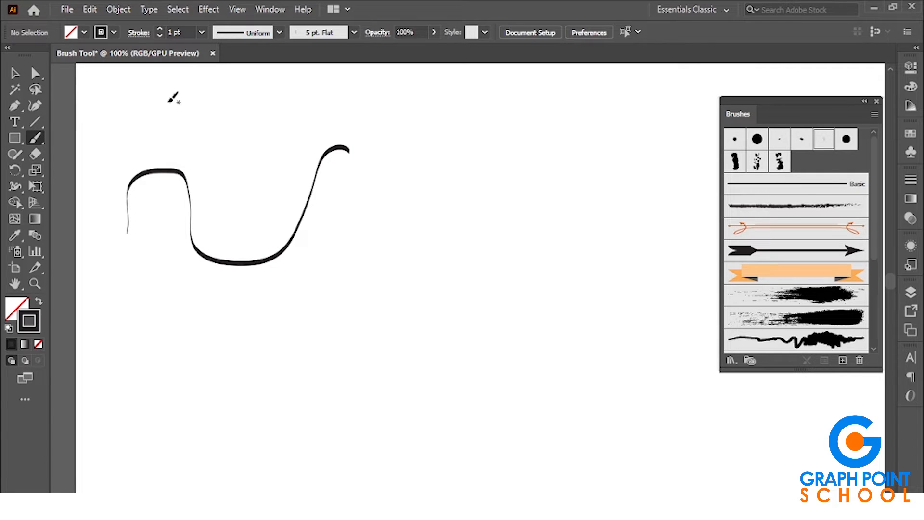
- Set the stroke weight to 12 pt and paint three broad wavy strokes with the 5 pt. Flat brush
click(201, 32)
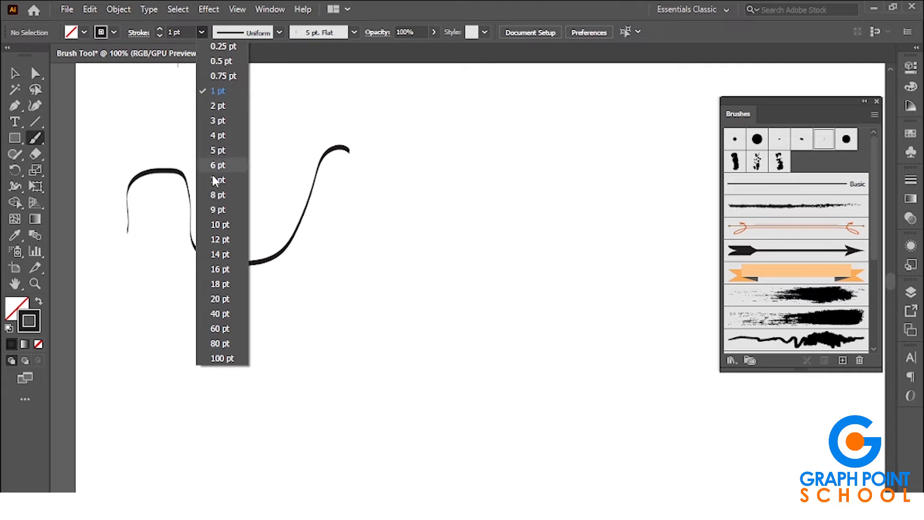
click(218, 239)
mouse_move(117, 312)
mouse_down()
mouse_move(184, 319)
mouse_move(247, 377)
mouse_move(408, 335)
mouse_move(441, 213)
mouse_up()
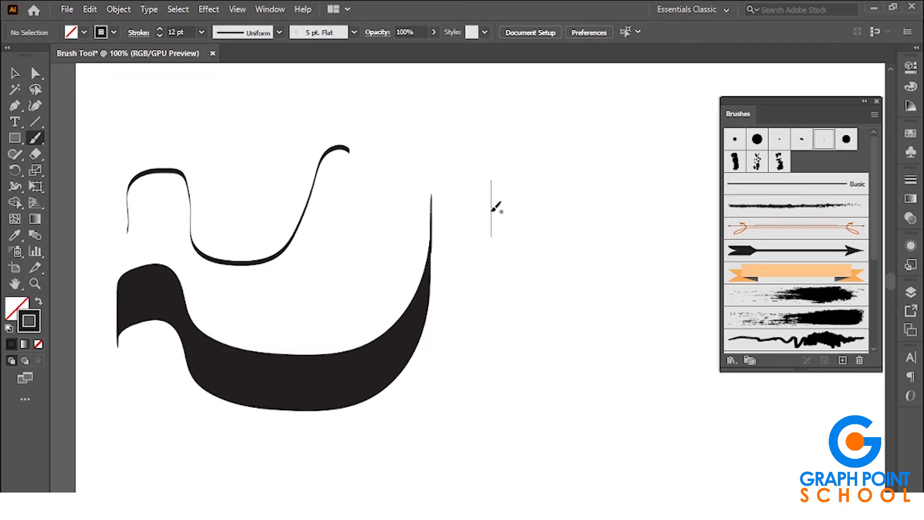
mouse_move(362, 228)
mouse_down()
mouse_move(379, 174)
mouse_move(456, 124)
mouse_move(518, 188)
mouse_move(608, 217)
mouse_move(656, 129)
mouse_up()
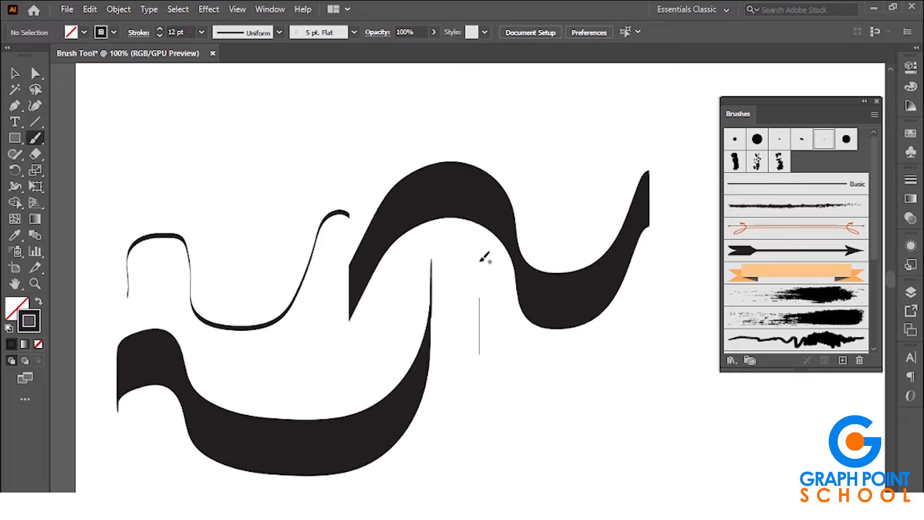
scroll(361, 232, up, 5)
mouse_move(106, 155)
mouse_down()
mouse_move(312, 164)
mouse_move(503, 129)
mouse_up()
- Delete all the flat-brush strokes from the artboard
key(v)
key(ctrl+a)
key(Delete)
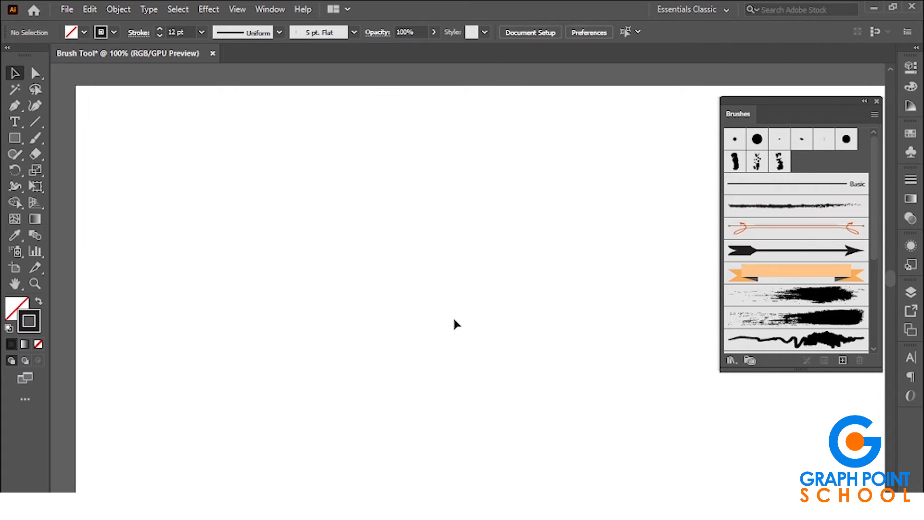
- Open the Arrows_Standard brush library, lengthen its panel to list more brushes, and shift it towards the artboard's edge
click(35, 139)
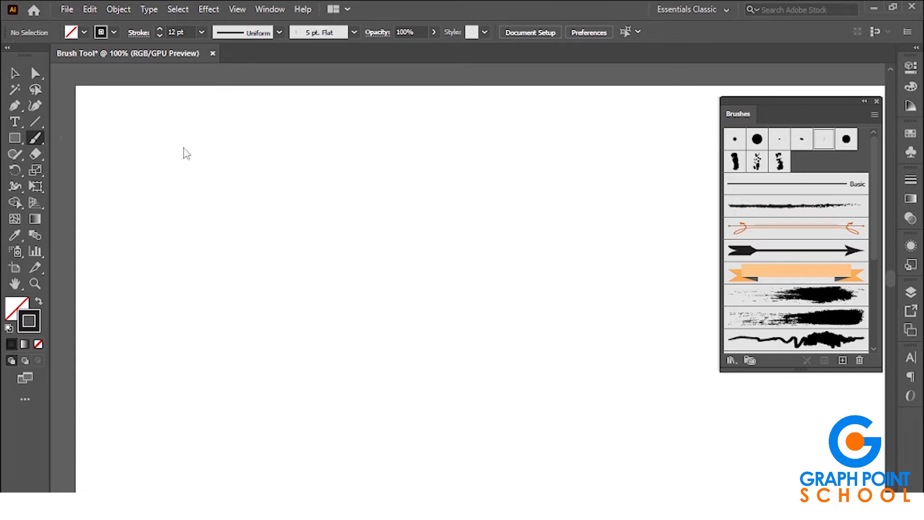
click(874, 115)
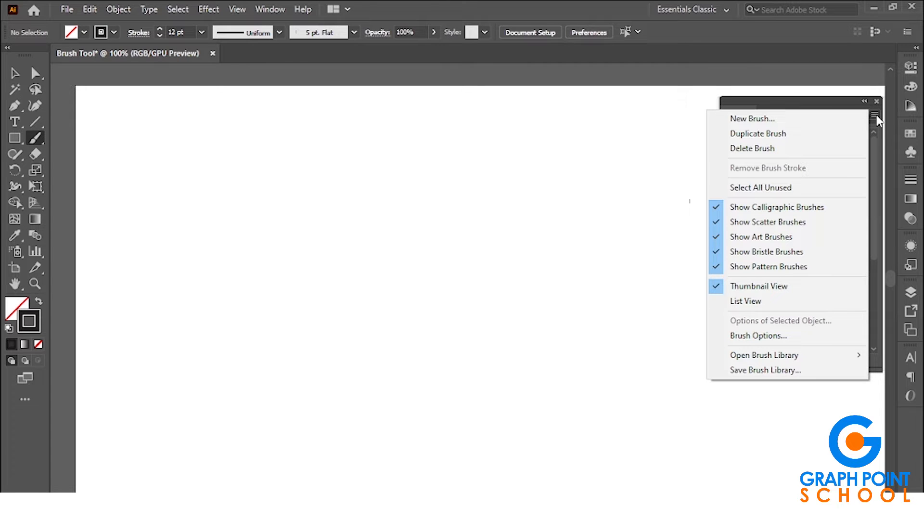
mouse_move(774, 356)
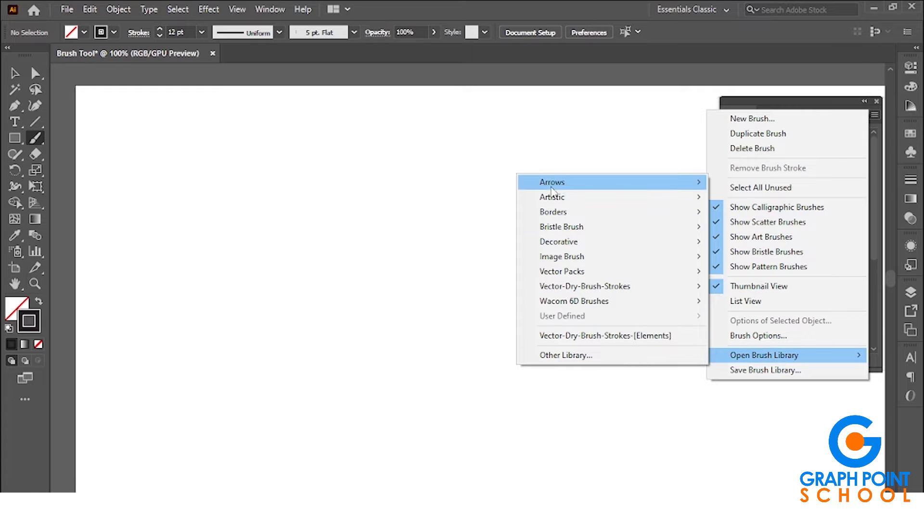
mouse_move(604, 188)
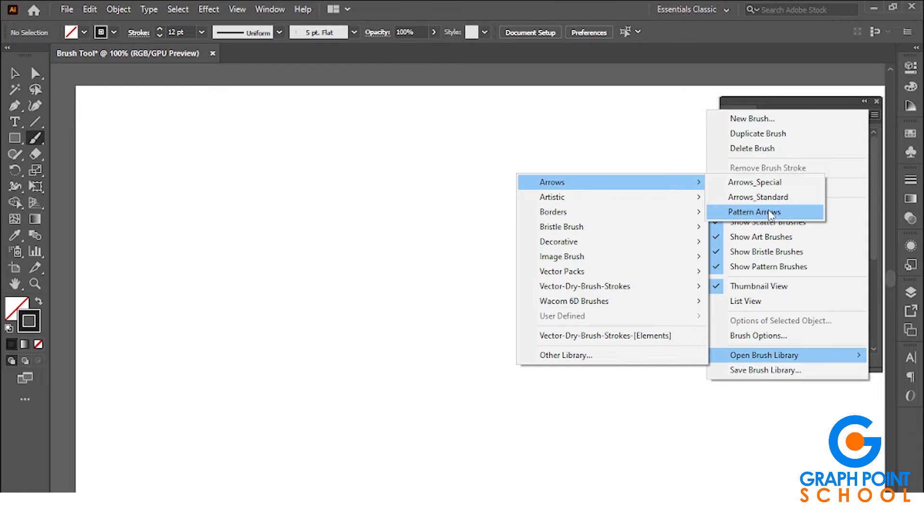
click(758, 197)
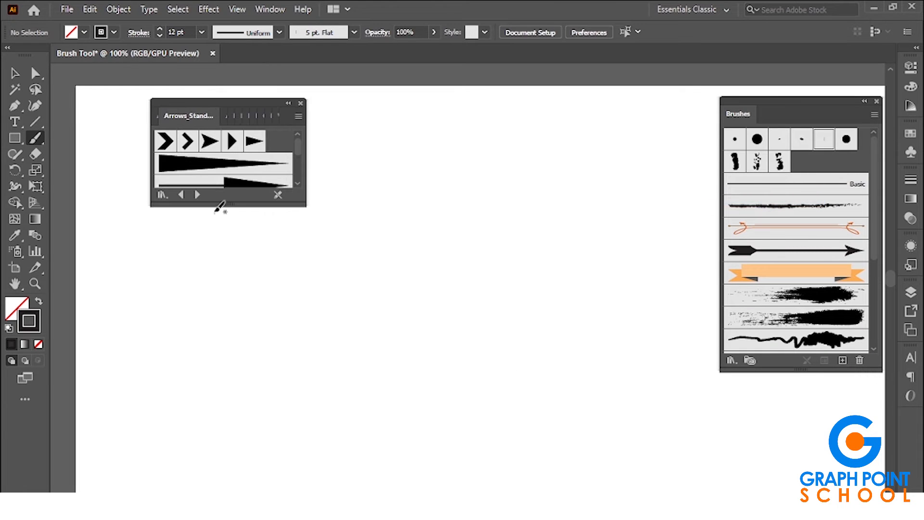
drag(227, 206, 226, 388)
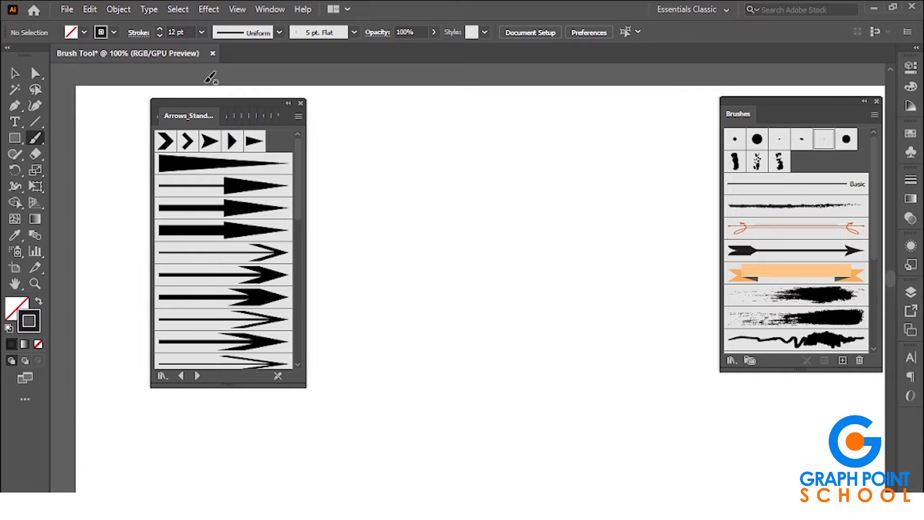
drag(188, 115, 138, 121)
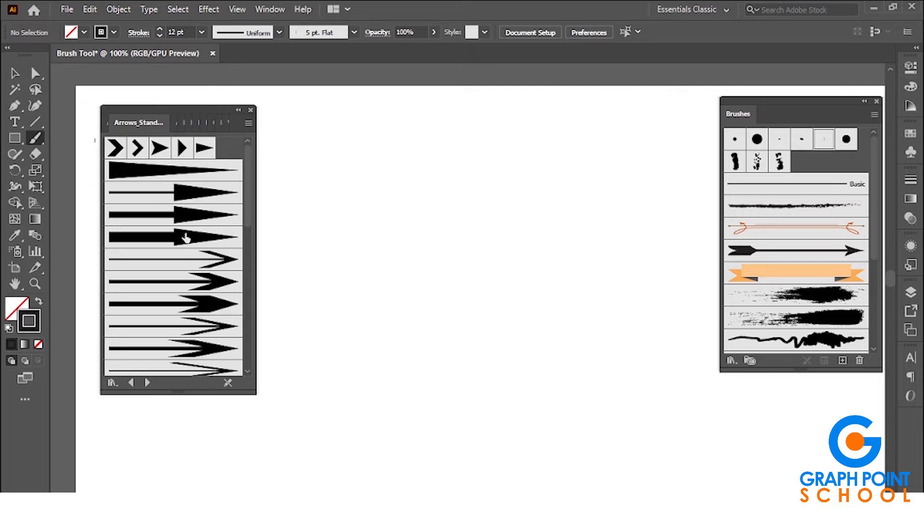
- Paint curved strokes using the thin open-headed arrow brush from the Arrows_Standard library
click(195, 265)
mouse_move(320, 217)
mouse_down()
mouse_move(321, 196)
mouse_move(393, 211)
mouse_move(488, 193)
mouse_up()
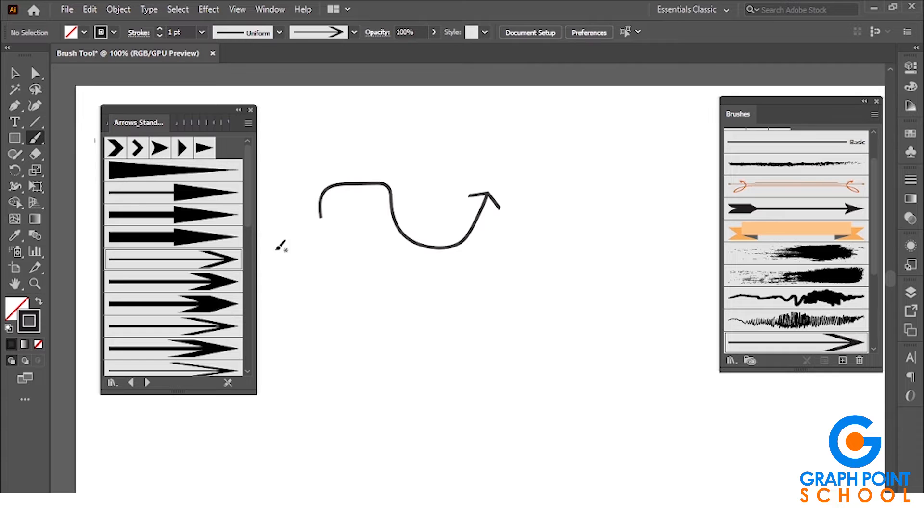
mouse_move(320, 263)
mouse_down()
mouse_move(385, 266)
mouse_move(483, 296)
mouse_up()
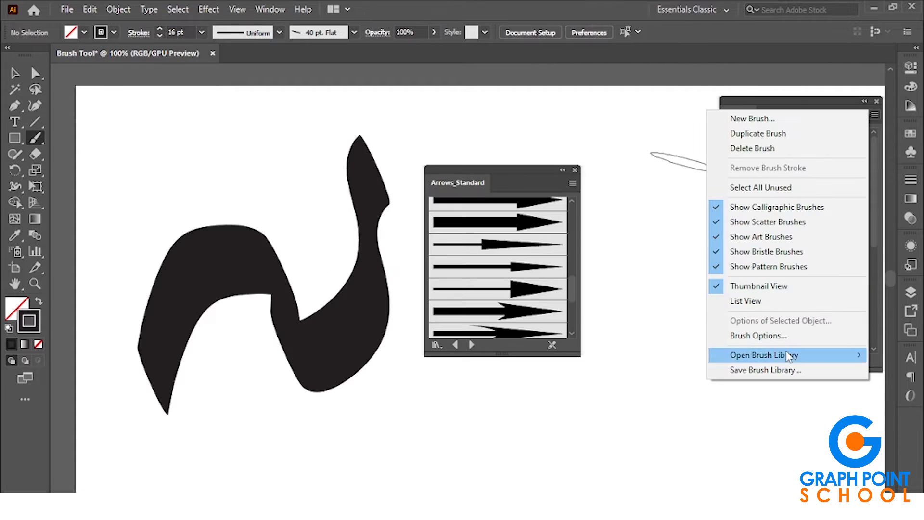
- Open the Borders_Frames brush library and close the Arrows_Standard library
mouse_move(790, 354)
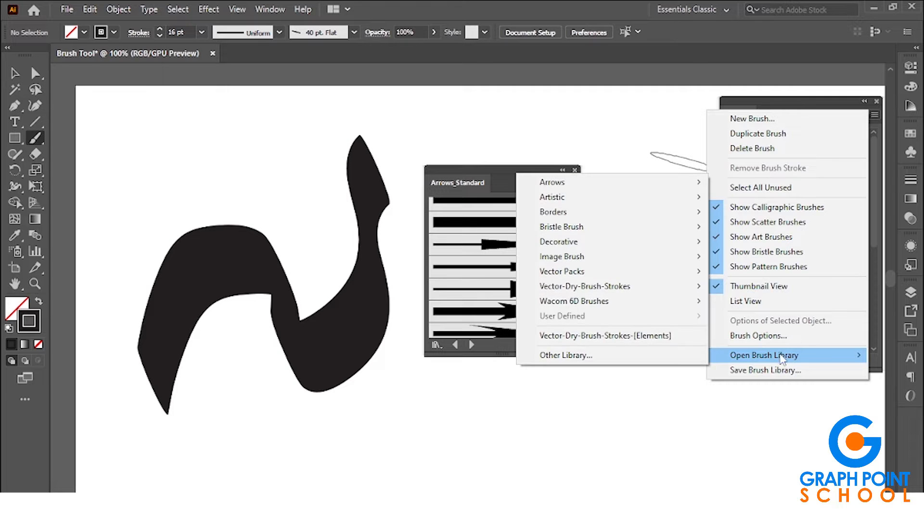
mouse_move(661, 214)
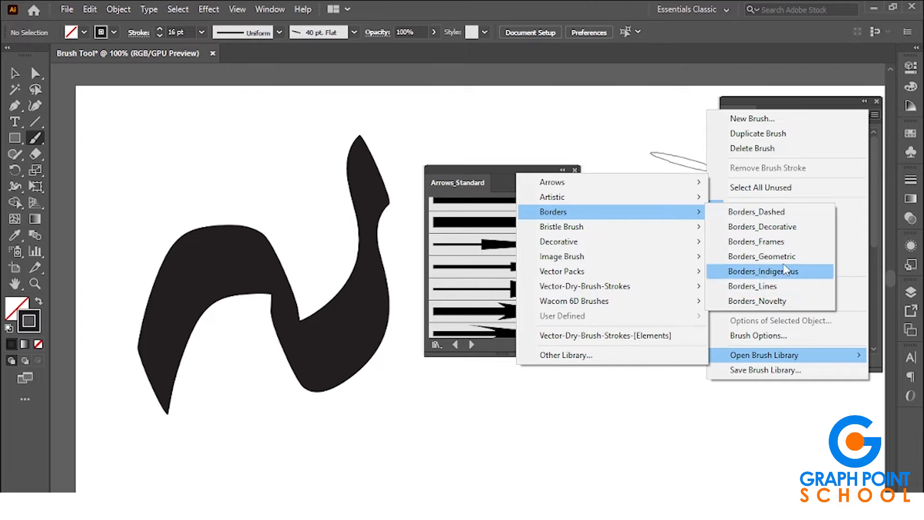
click(777, 248)
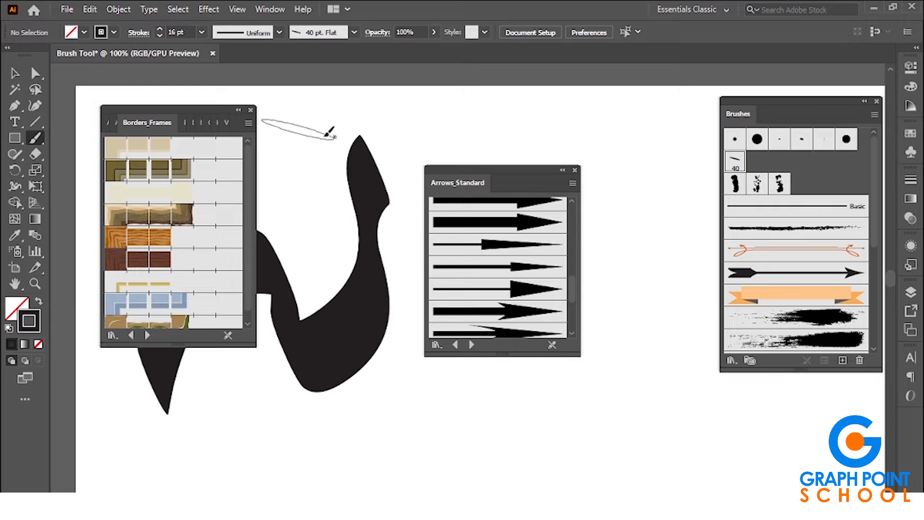
click(575, 170)
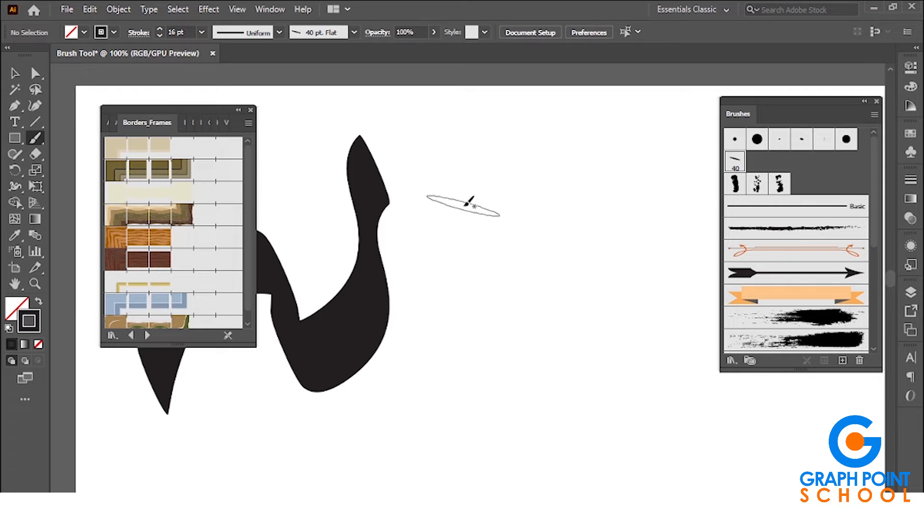
- Delete the broad black brush stroke so the artboard is empty
alt+scroll(466, 202, down, 2)
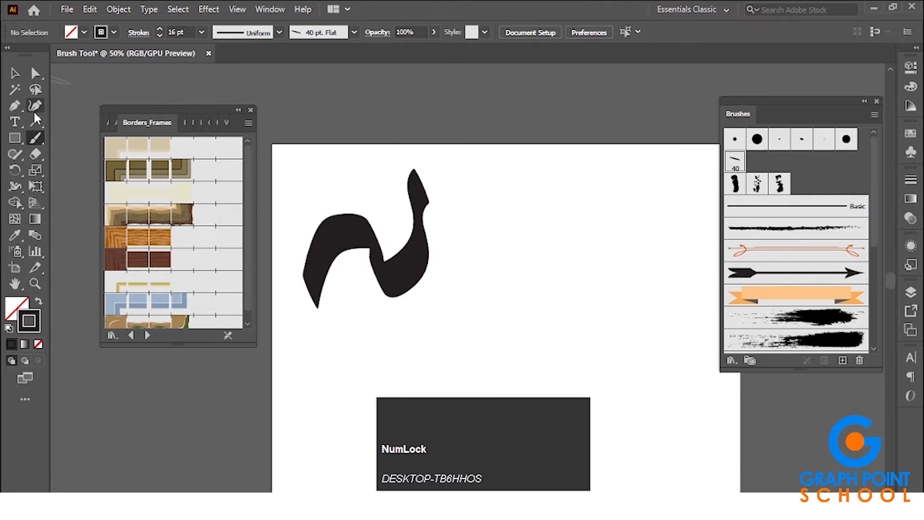
click(778, 207)
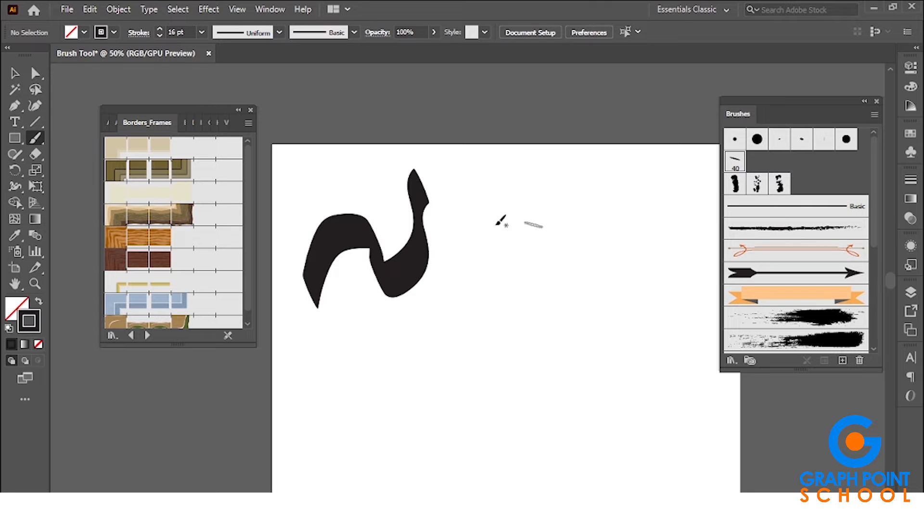
key(v)
drag(310, 165, 510, 313)
key(Delete)
alt+scroll(497, 292, down, 1)
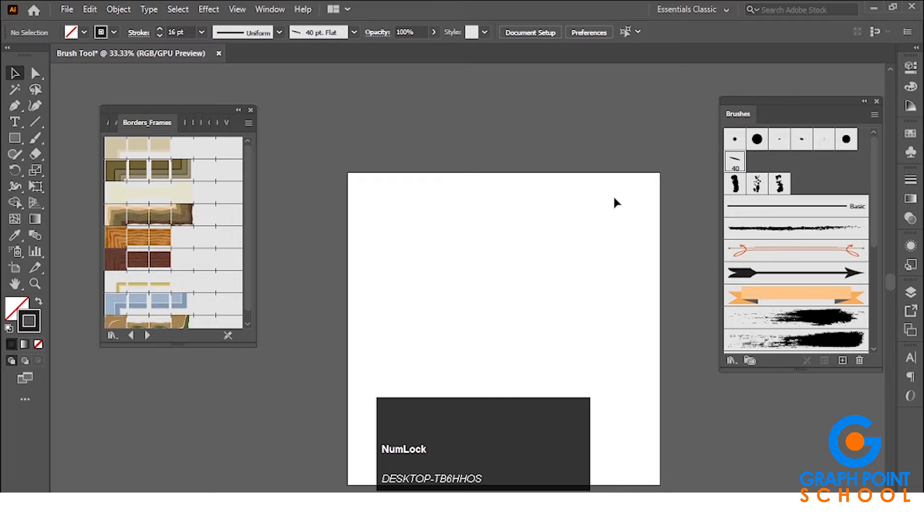
scroll(527, 248, down, 1)
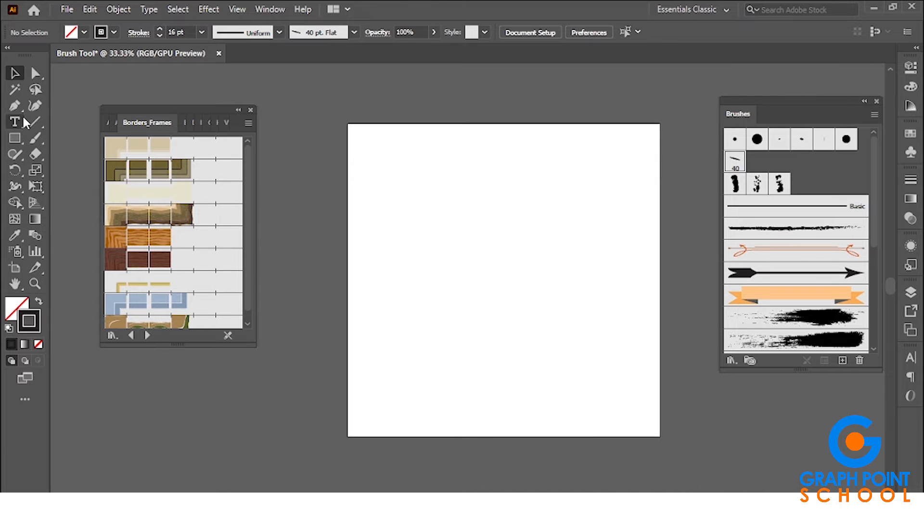
- Draw a rectangle covering the artboard and shrink it evenly from its centre to leave a narrow margin all around
click(19, 136)
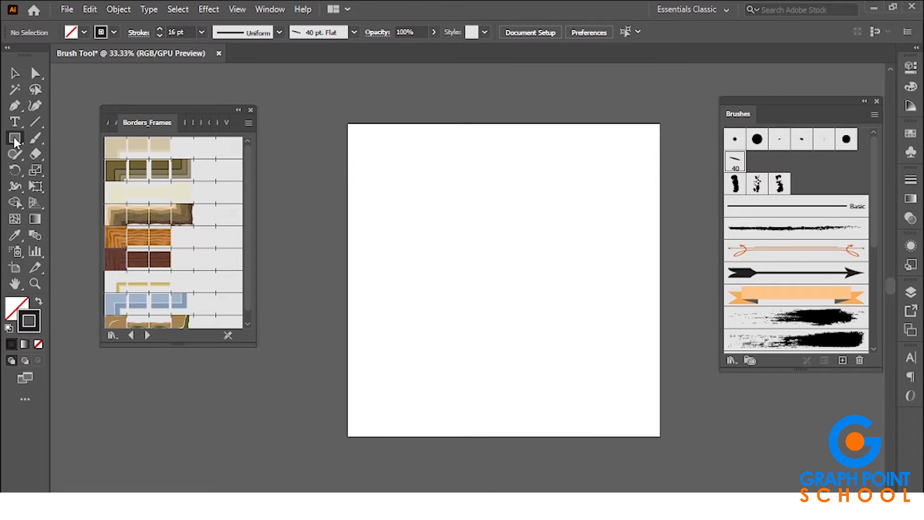
drag(347, 124, 652, 403)
click(15, 73)
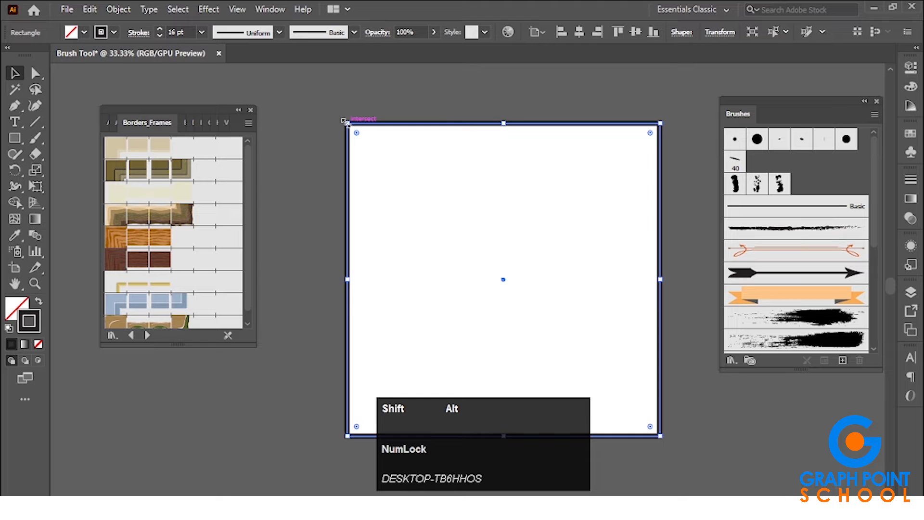
drag(346, 123, 359, 135)
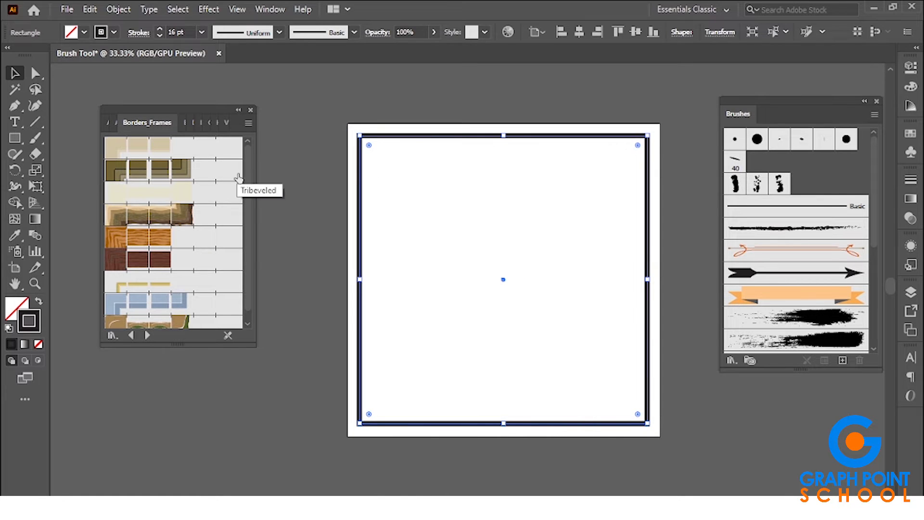
- Try the Borders_Frames brushes on the rectangle in turn, from the olive Tribeveled through Oak and the dark wood to Silver
click(147, 174)
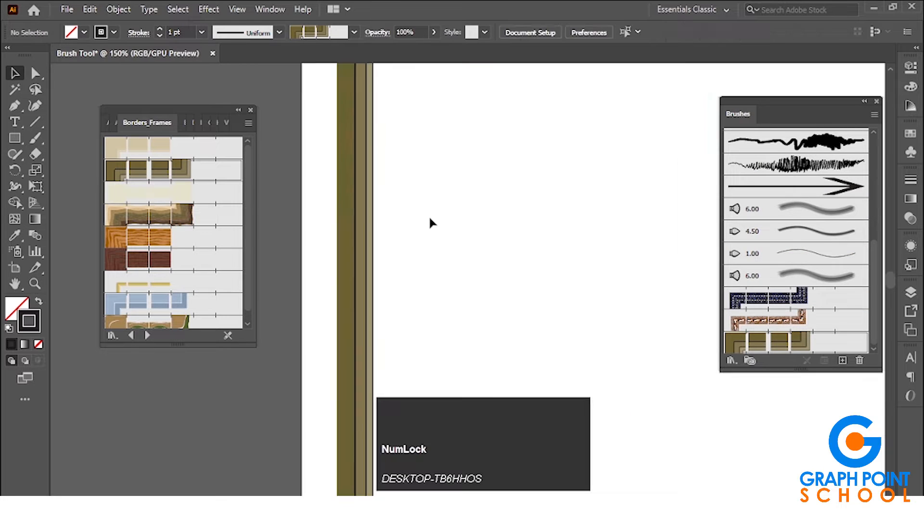
drag(314, 186, 444, 264)
click(165, 213)
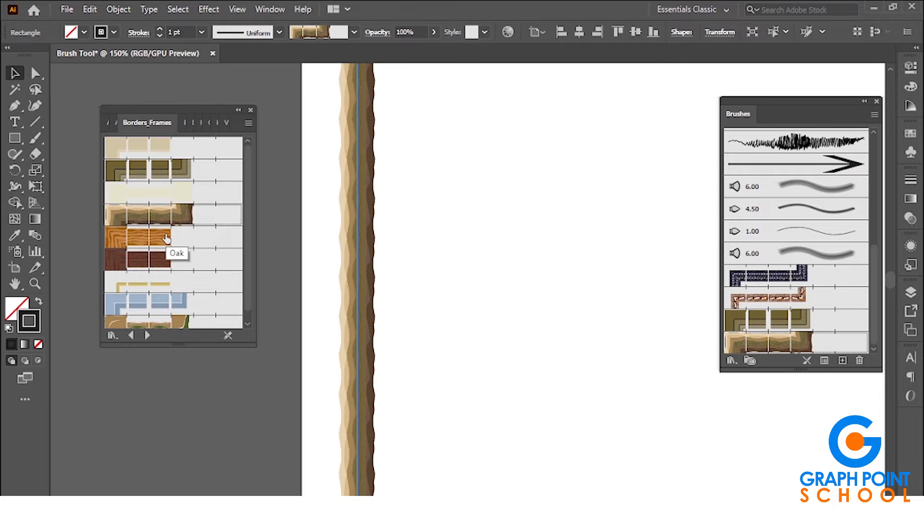
click(166, 237)
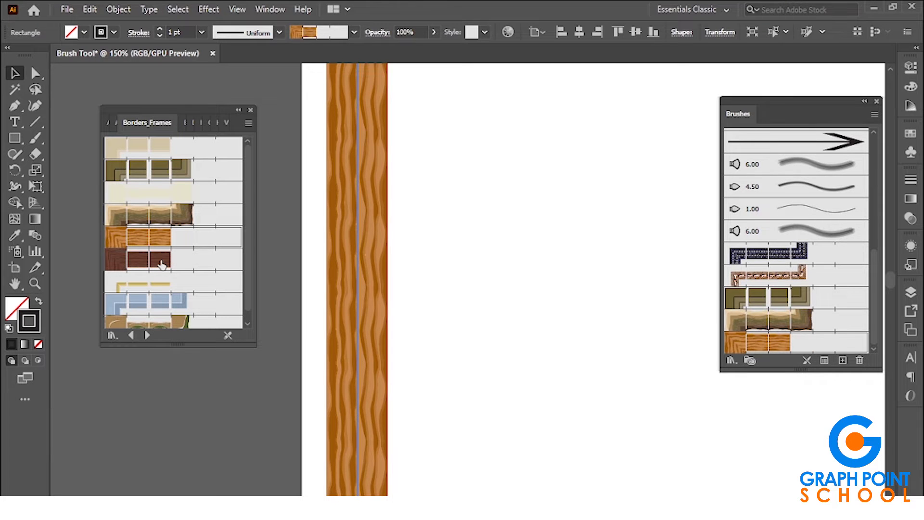
click(162, 264)
click(169, 287)
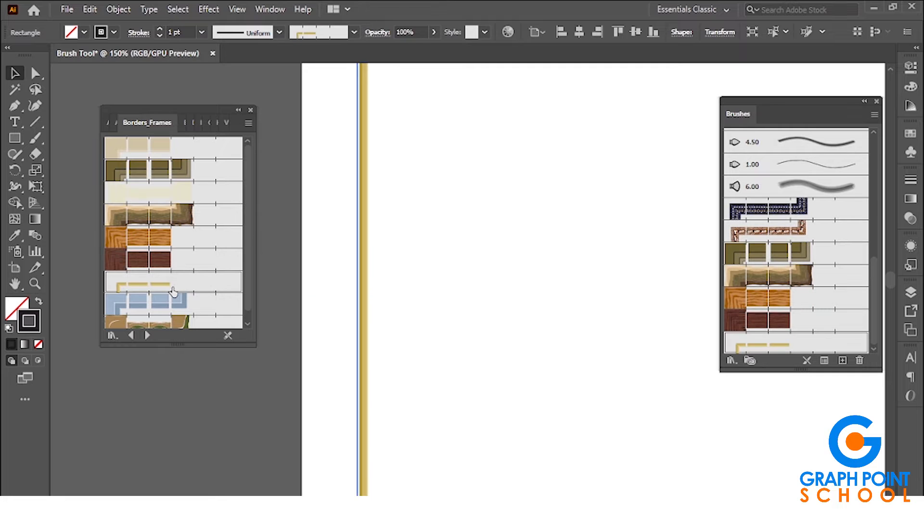
click(164, 306)
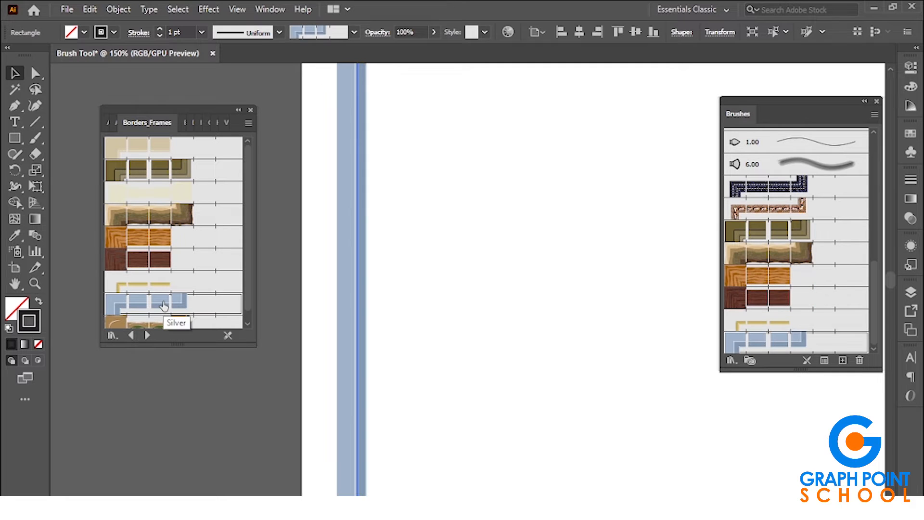
- Apply the brown-and-green leafy frame brush to the rectangle and check the frame up close and as a whole
click(148, 323)
click(327, 231)
scroll(324, 232, down, 3)
scroll(325, 232, down, 1)
scroll(424, 211, down, 1)
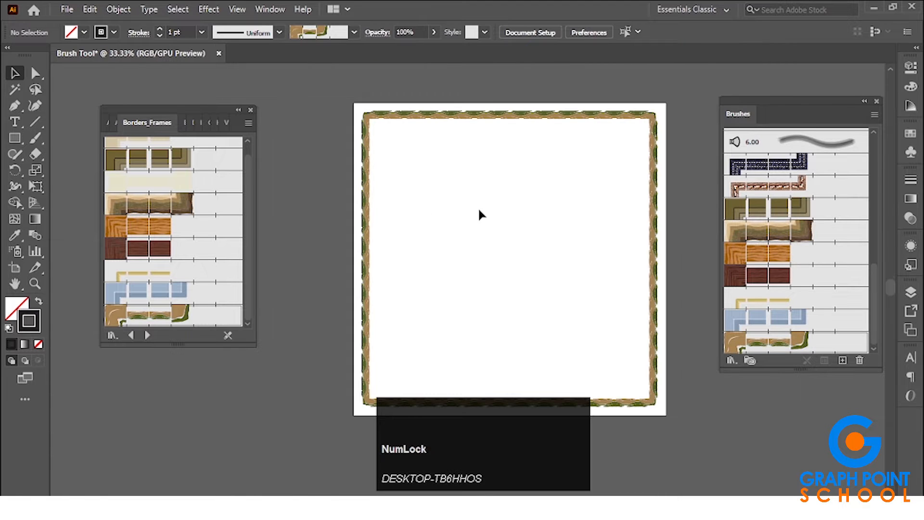
scroll(653, 195, up, 2)
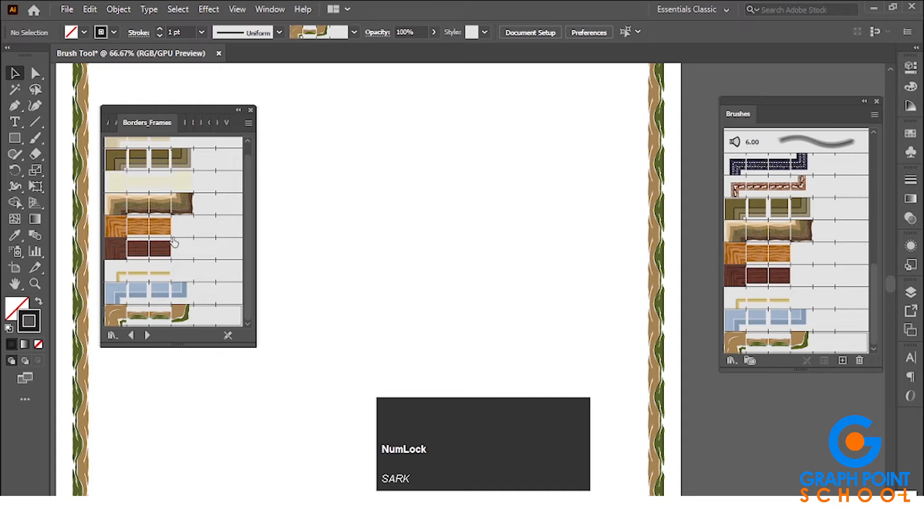
scroll(337, 240, down, 2)
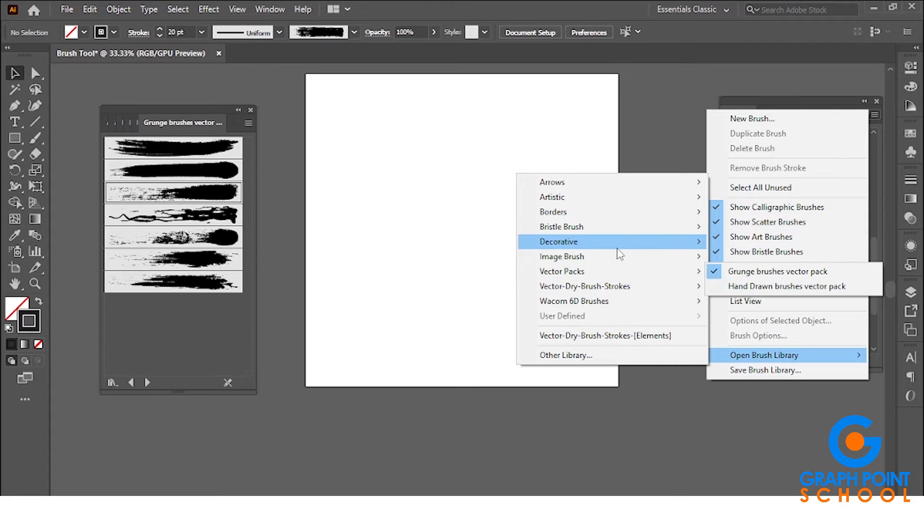
- Open the Decorative_Text Dividers brush library and paint a shallow curved stroke with its green-and-red floral divider brush
mouse_move(689, 247)
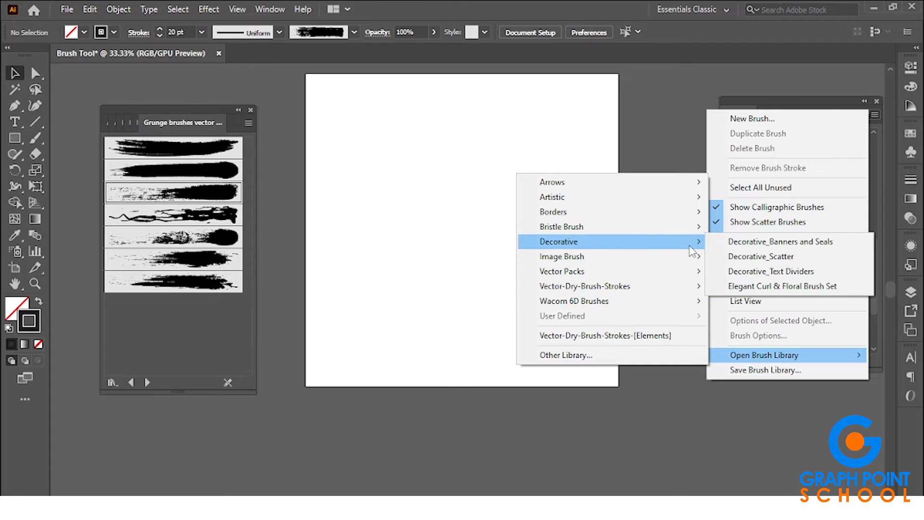
click(777, 272)
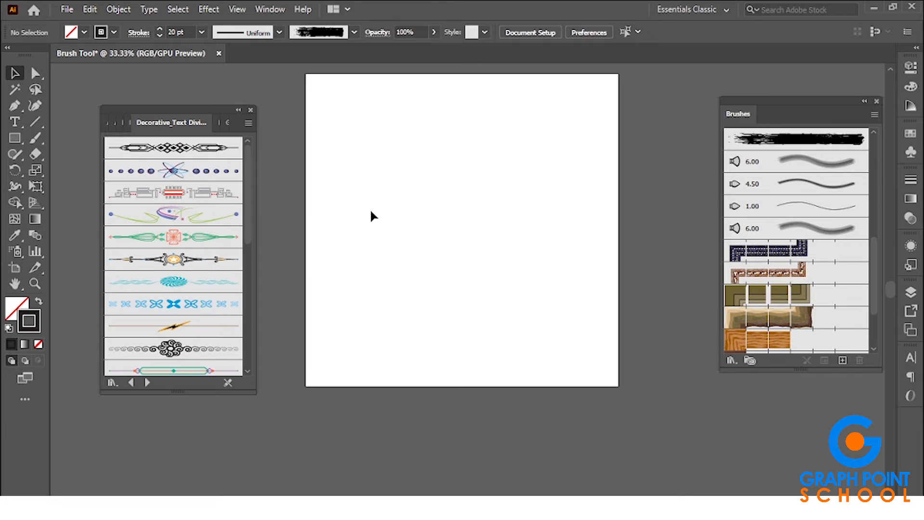
click(36, 139)
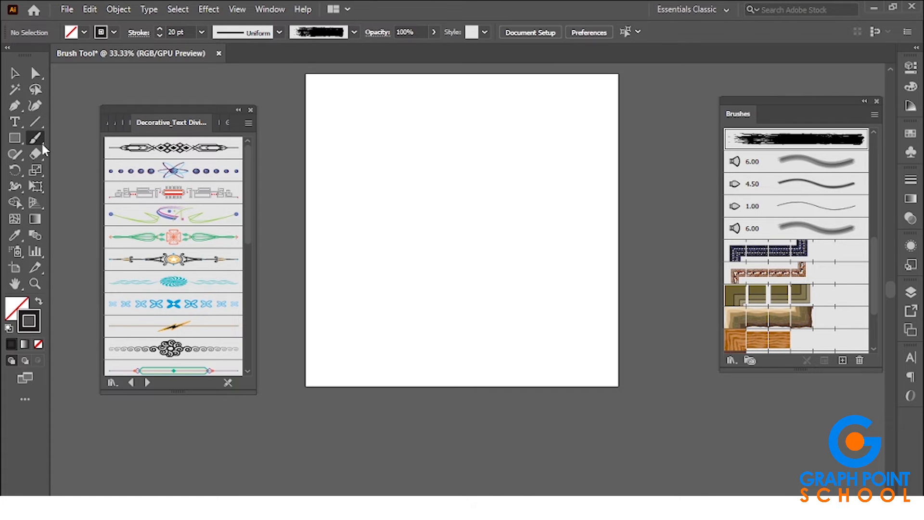
click(144, 237)
mouse_move(386, 197)
mouse_down()
mouse_move(445, 202)
mouse_move(518, 187)
mouse_up()
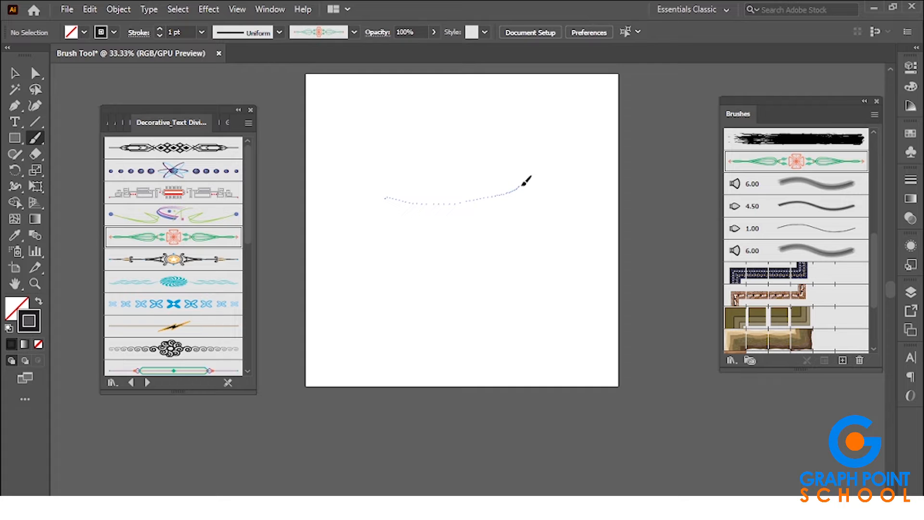
key(alt)
scroll(469, 221, up, 3)
scroll(467, 223, down, 2)
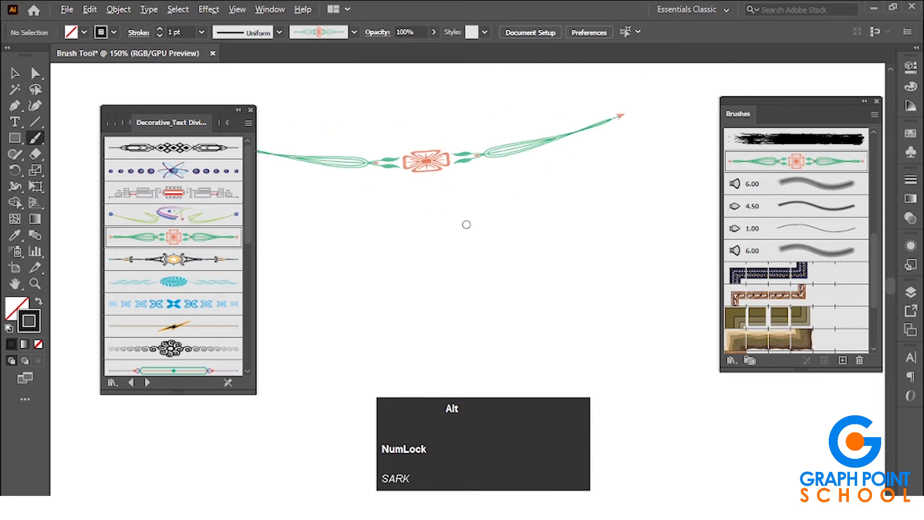
- Paint a curve that doubles back using the blue butterfly-like divider, and a straight horizontal stroke below it using the black floral scroll brush
click(172, 304)
mouse_move(295, 255)
mouse_down()
mouse_move(578, 200)
mouse_move(461, 328)
mouse_up()
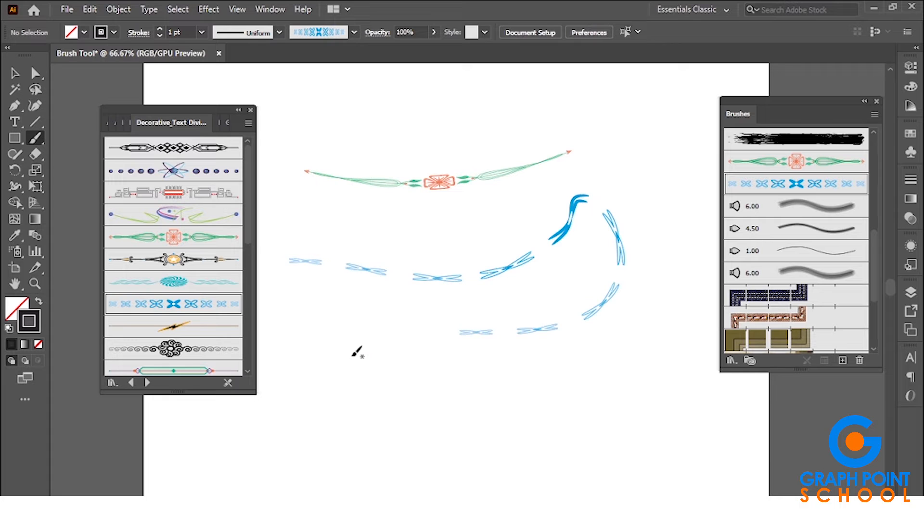
scroll(360, 335, down, 3)
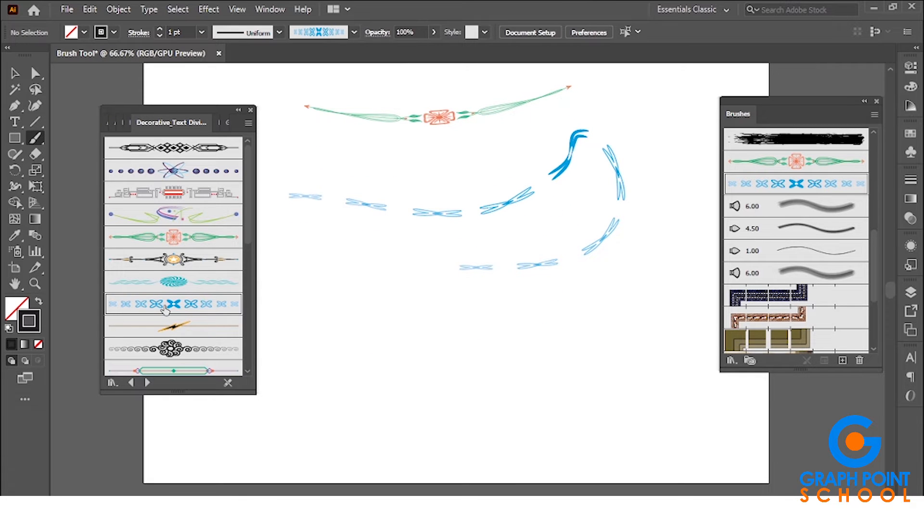
click(172, 348)
drag(337, 351, 516, 351)
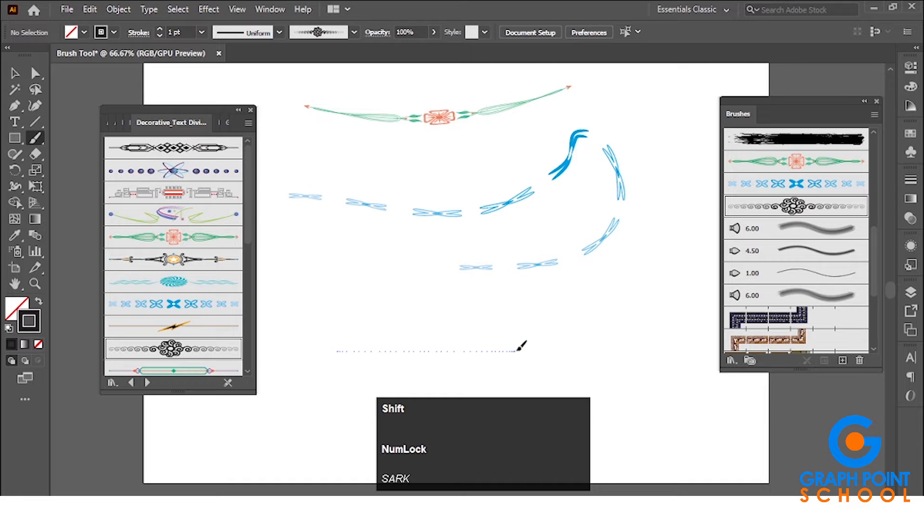
scroll(409, 352, up, 3)
scroll(410, 351, down, 2)
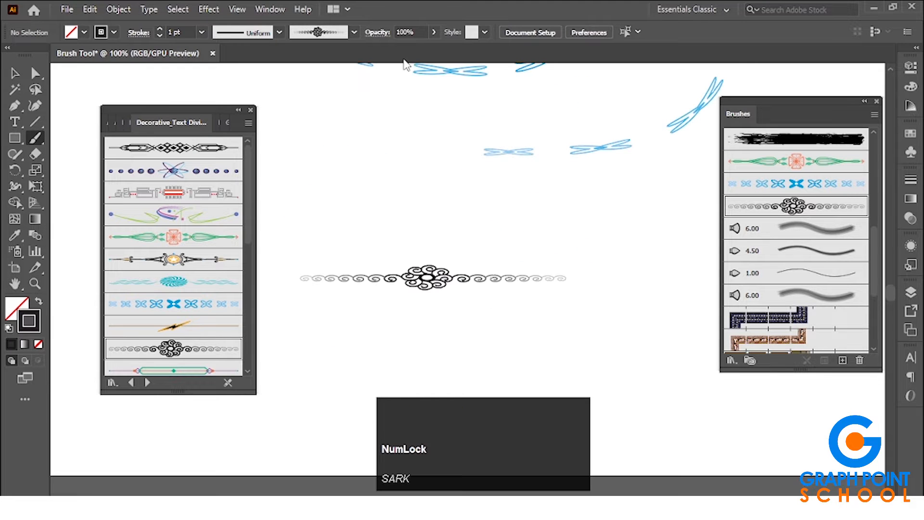
- Select all three painted divider strokes and delete them from the artboard
click(15, 73)
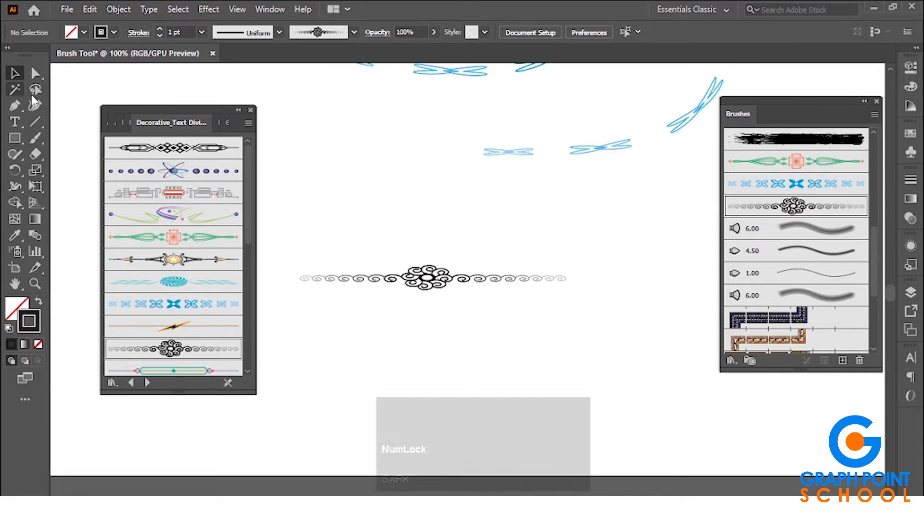
scroll(73, 121, down, 1)
drag(343, 117, 527, 388)
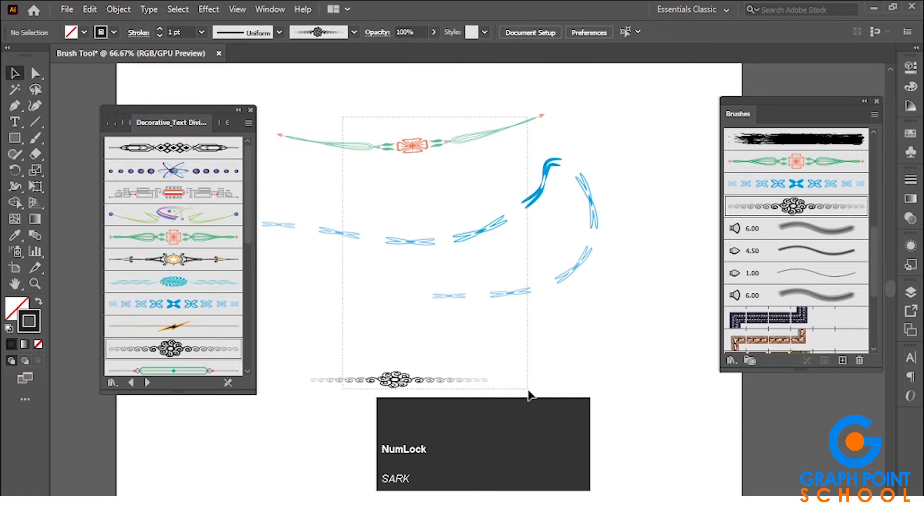
key(Delete)
- Draw a straight horizontal line with the Line Segment tool and duplicate the gold-star divider line directly below itself
click(34, 122)
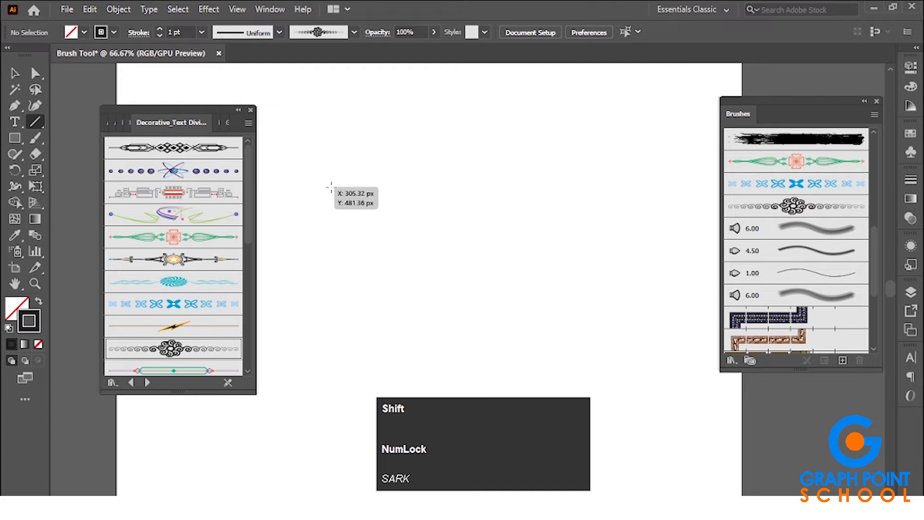
drag(308, 187, 520, 187)
key(v)
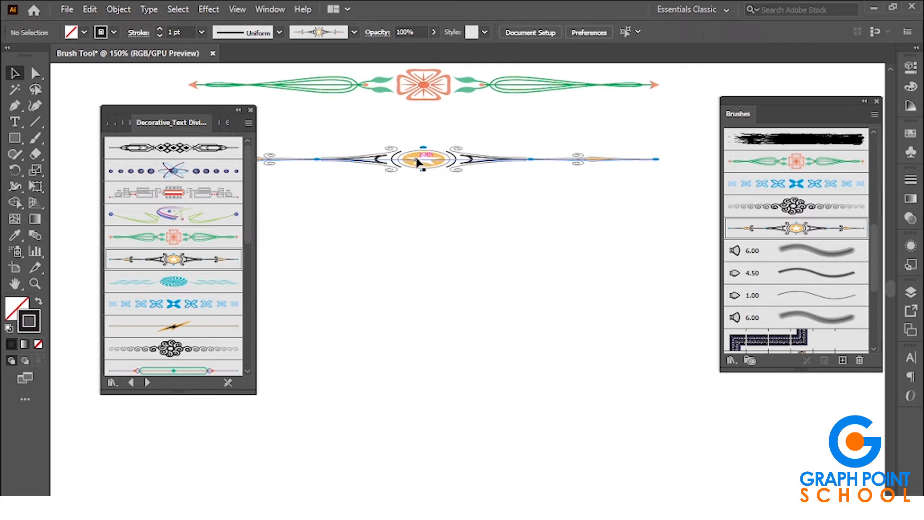
click(421, 162)
drag(421, 162, 422, 231)
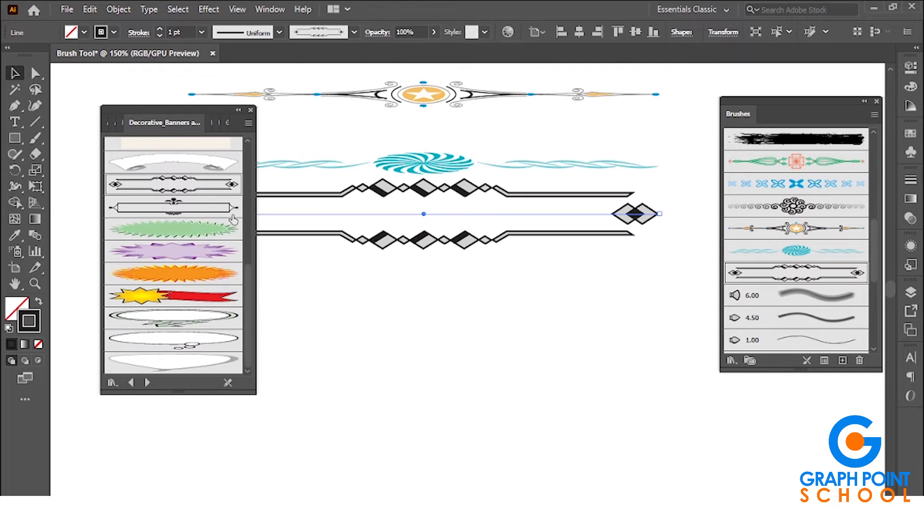
- Try the purple ribbon from the banners library on the lowest line, and settle on the flat orange ribbon banner
click(373, 278)
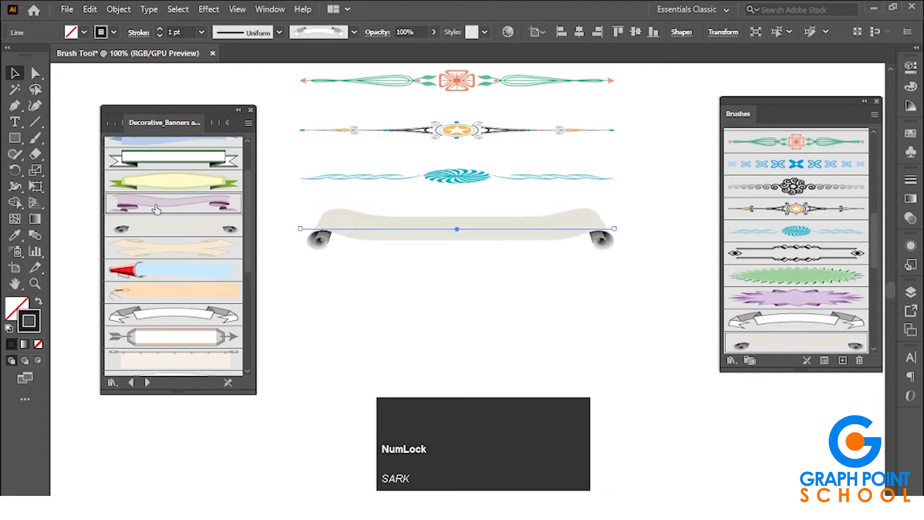
click(156, 208)
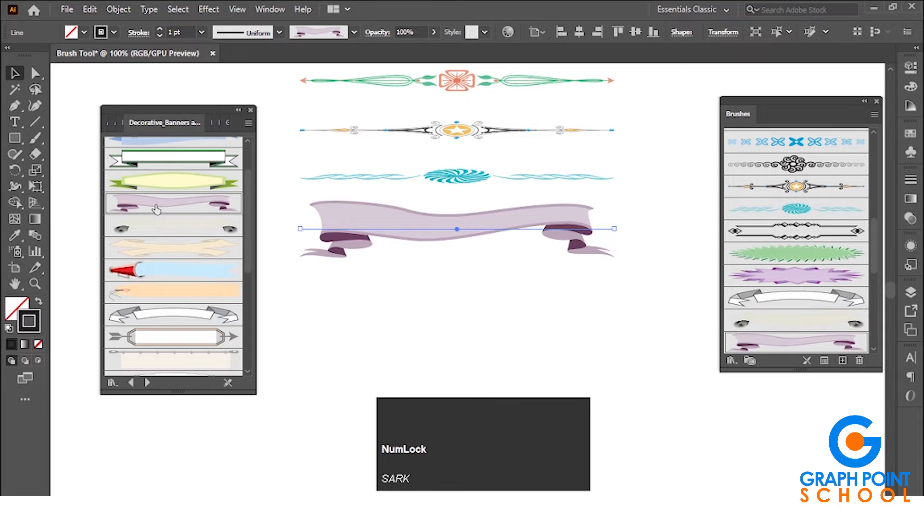
scroll(173, 202, up, 2)
click(190, 176)
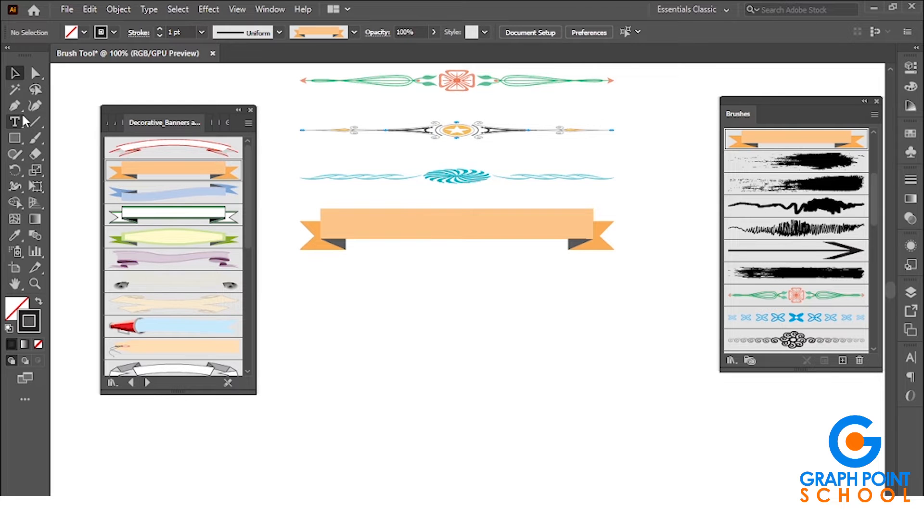
- Draw an arched path with the Pen tool below the orange banner and try banner brushes on it, ending with the red megaphone
drag(590, 341, 734, 424)
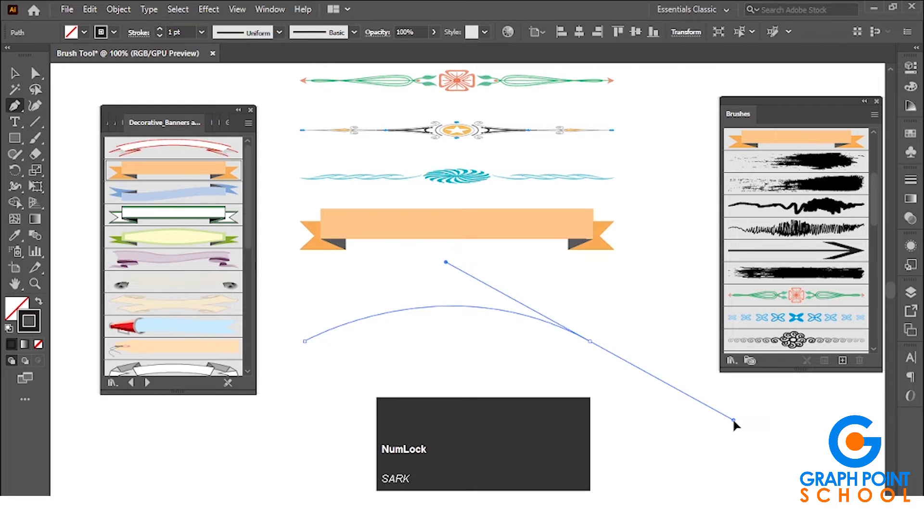
key(v)
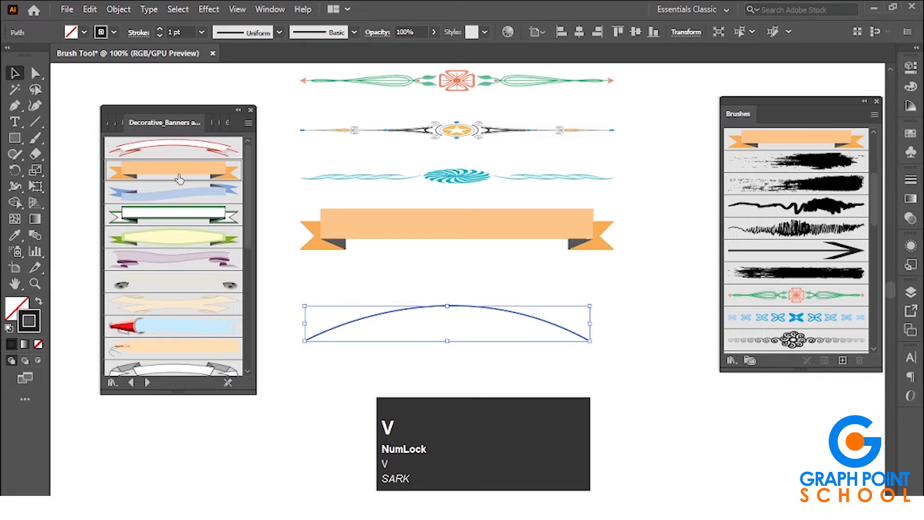
click(170, 214)
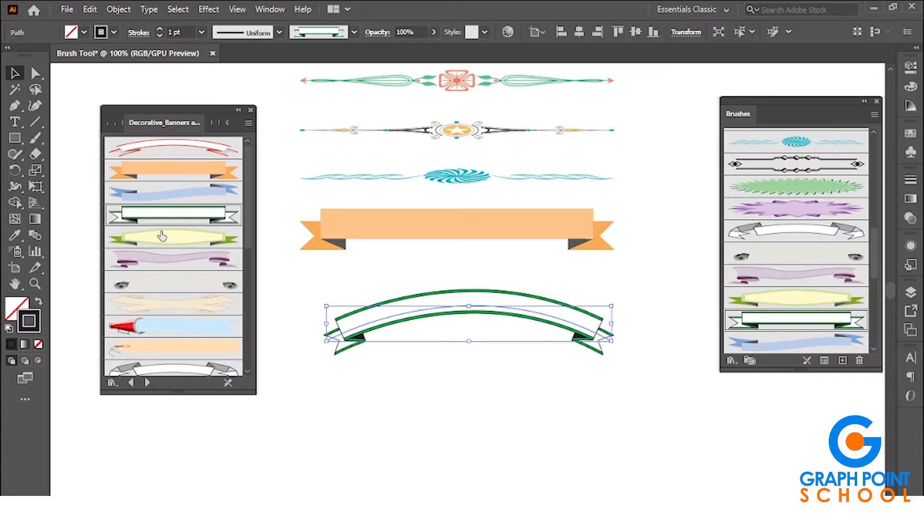
click(160, 282)
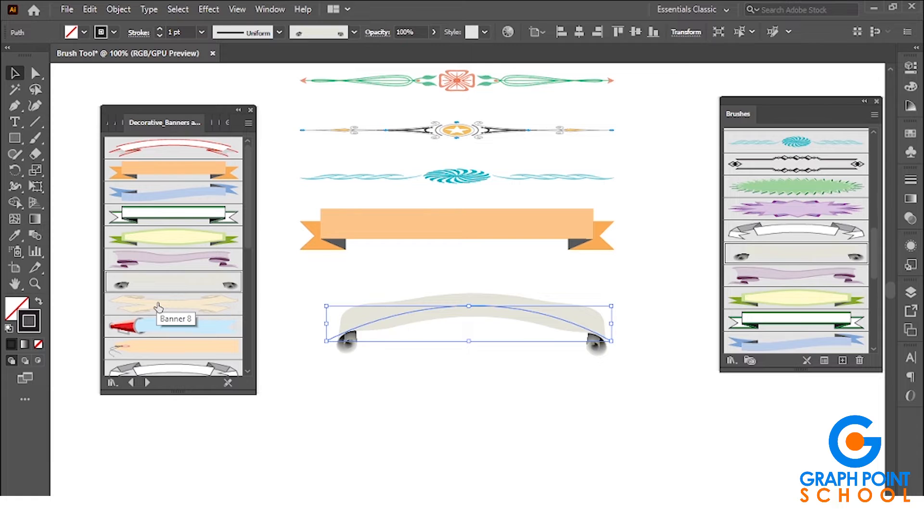
click(163, 324)
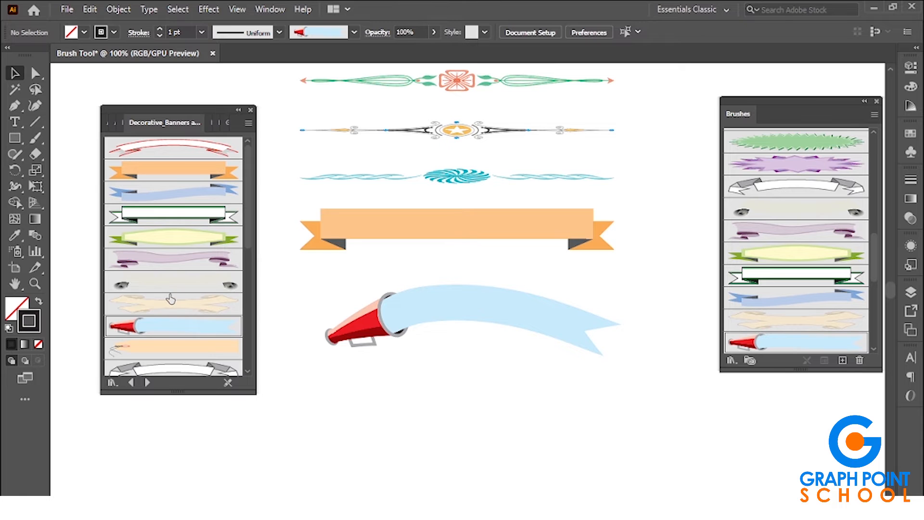
- Put away the banners library panel and delete all the divider lines and banners from the artboard
scroll(171, 300, down, 4)
drag(186, 107, 161, 114)
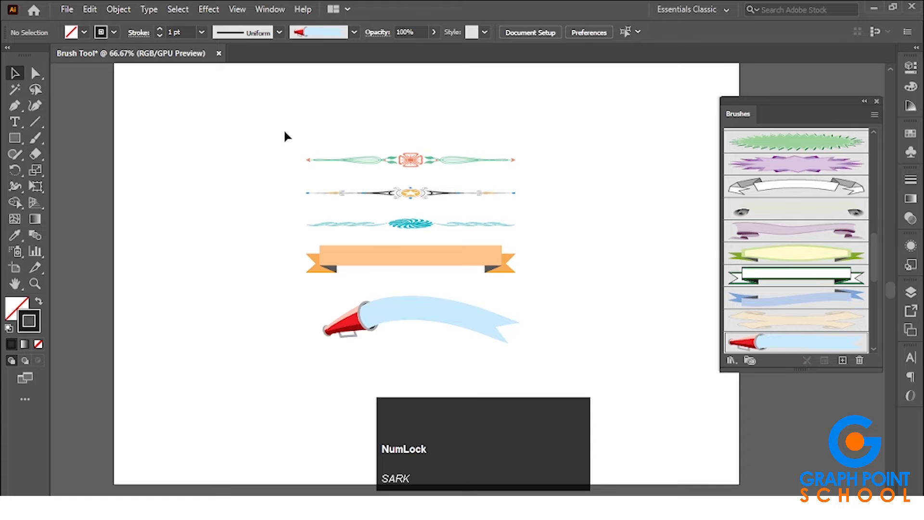
drag(284, 129, 586, 372)
key(Delete)
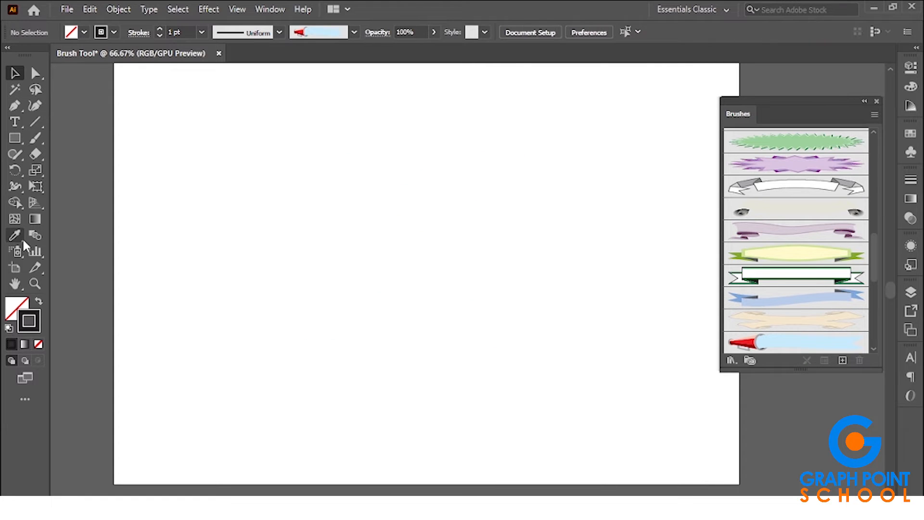
- Draw a circle about 56 px wide near the artboard's upper left and swap its stroke and fill to make it solid black
click(37, 236)
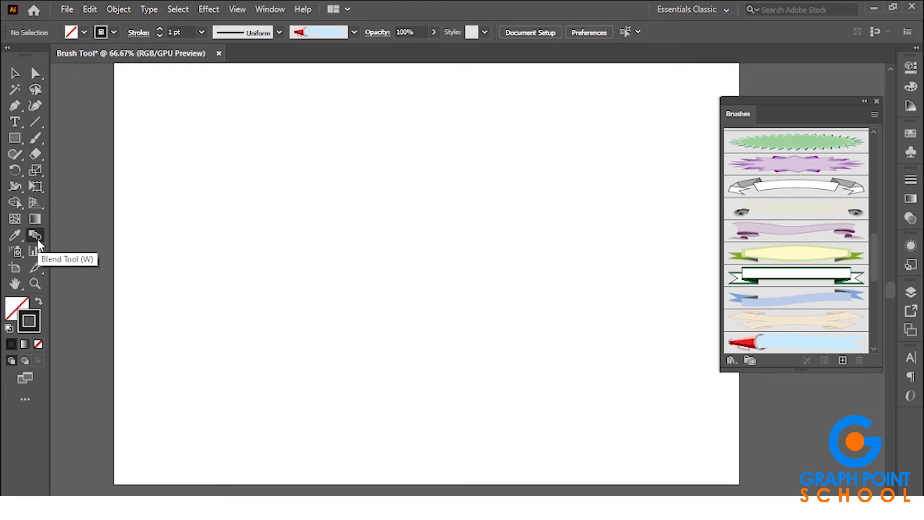
click(19, 74)
drag(15, 138, 72, 169)
drag(219, 212, 237, 229)
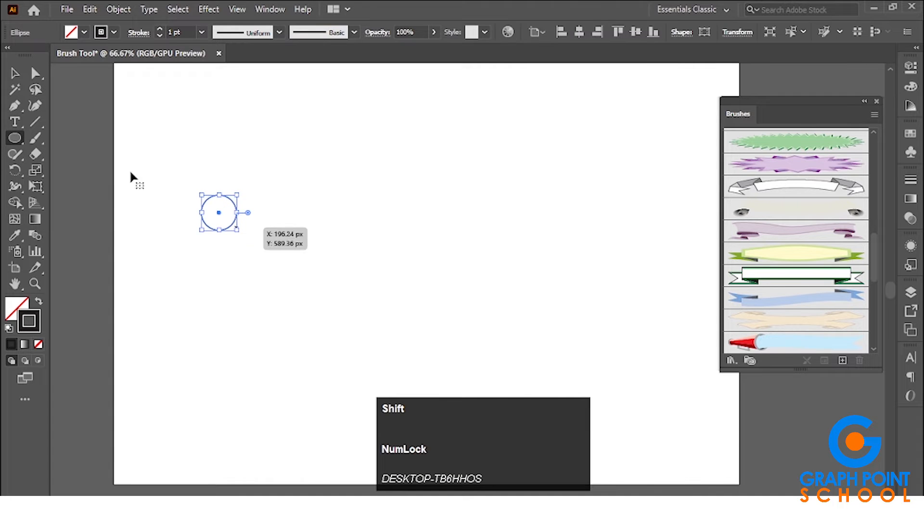
click(38, 300)
click(16, 75)
click(164, 181)
- Duplicate the black circle horizontally so the two half overlap, and use Pathfinder Intersect to keep only their leaf-shaped overlap
scroll(190, 205, up, 3)
drag(255, 241, 307, 241)
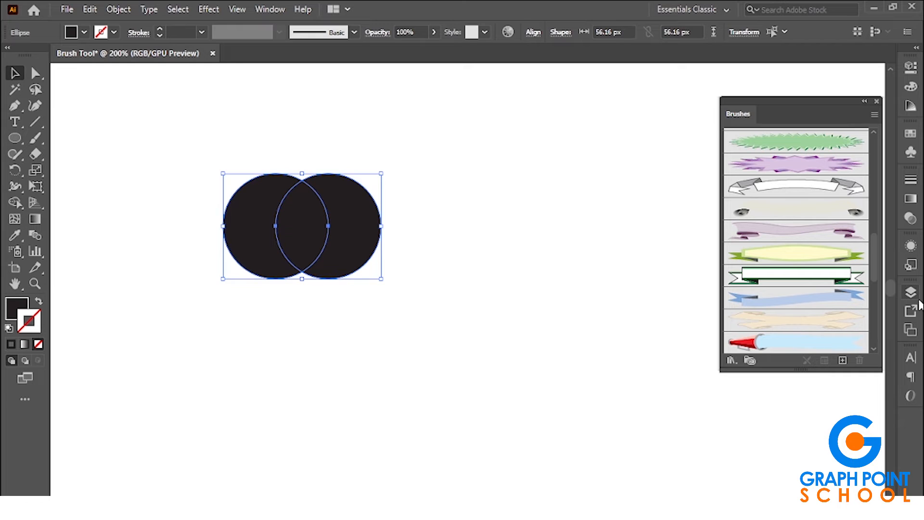
click(268, 9)
click(332, 495)
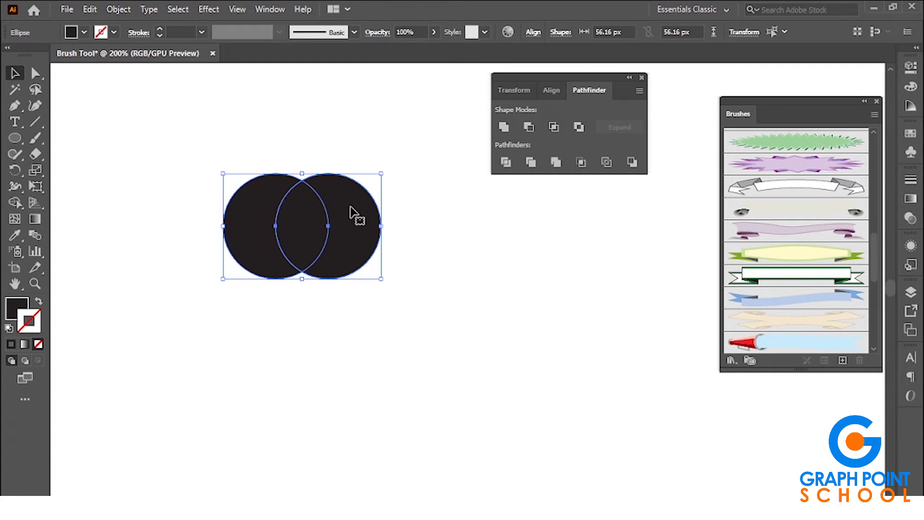
click(553, 127)
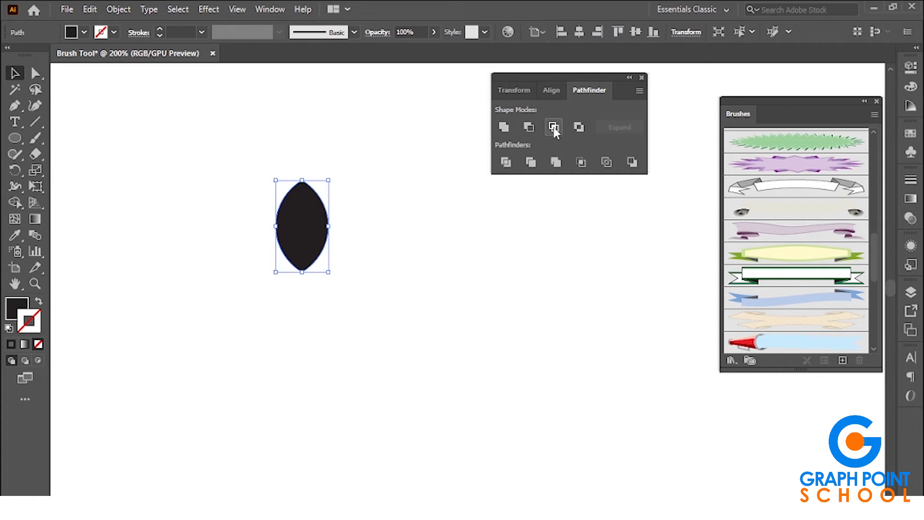
click(439, 229)
- Place a smaller, clockwise-tilted copy of the black leaf over its lower right side with the bottom tips meeting, and fill it red
scroll(310, 243, up, 2)
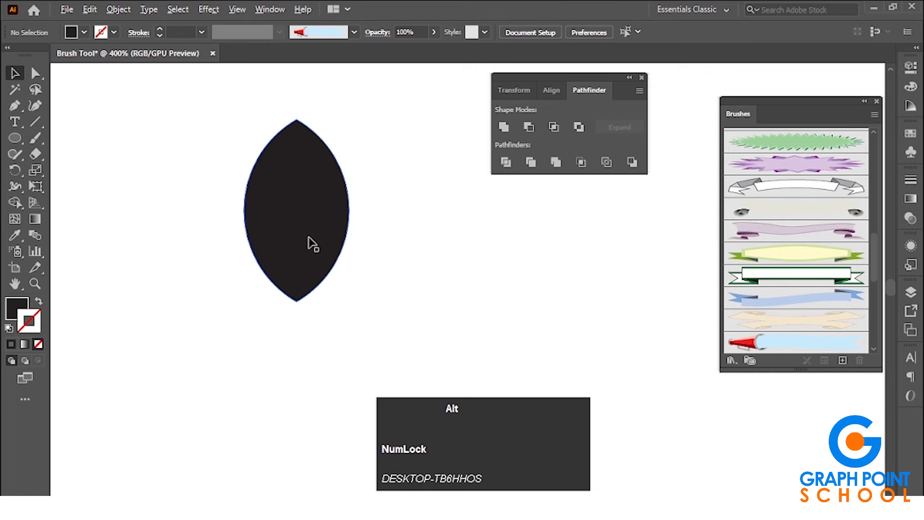
drag(312, 243, 365, 243)
drag(408, 116, 439, 154)
drag(334, 207, 297, 211)
scroll(297, 212, up, 1)
click(84, 33)
click(55, 61)
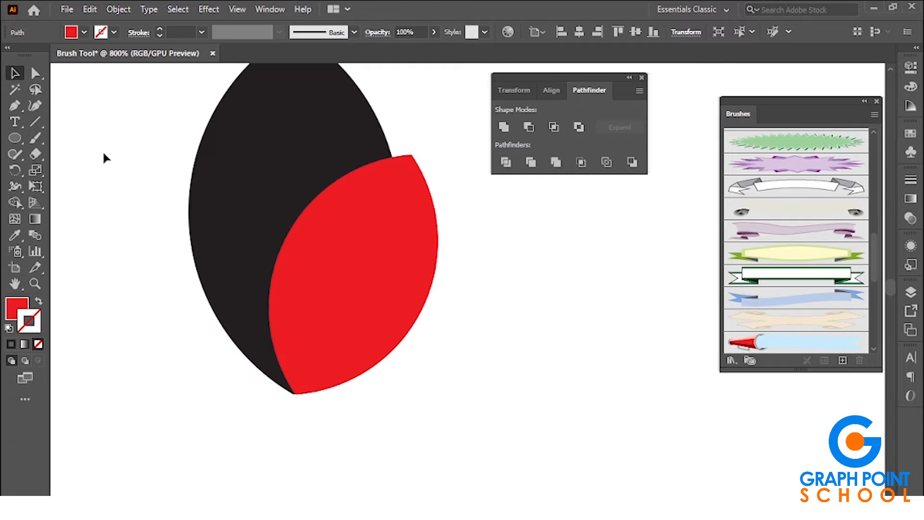
click(235, 188)
key(ctrl+shift+a)
click(368, 255)
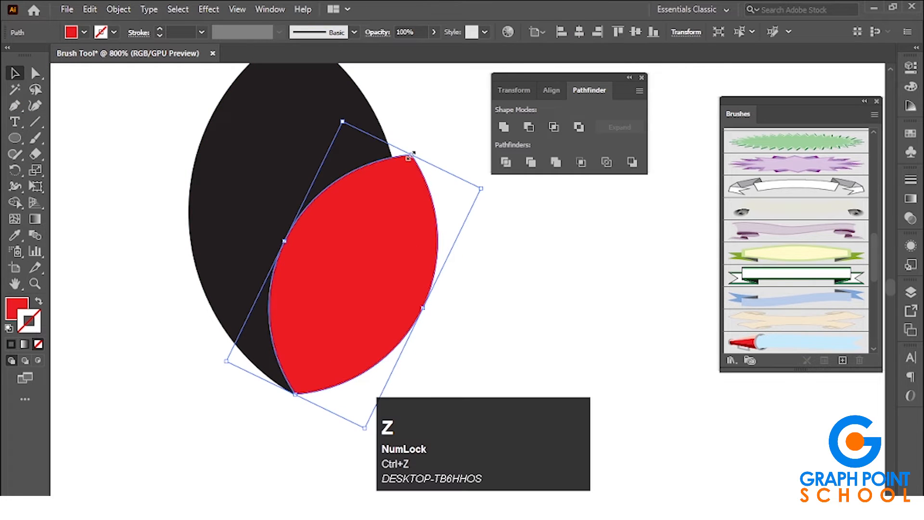
click(391, 136)
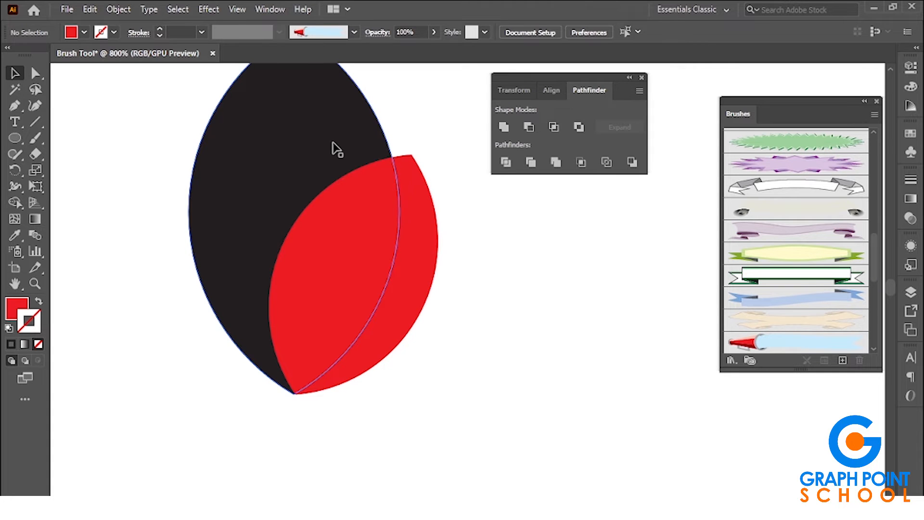
click(410, 280)
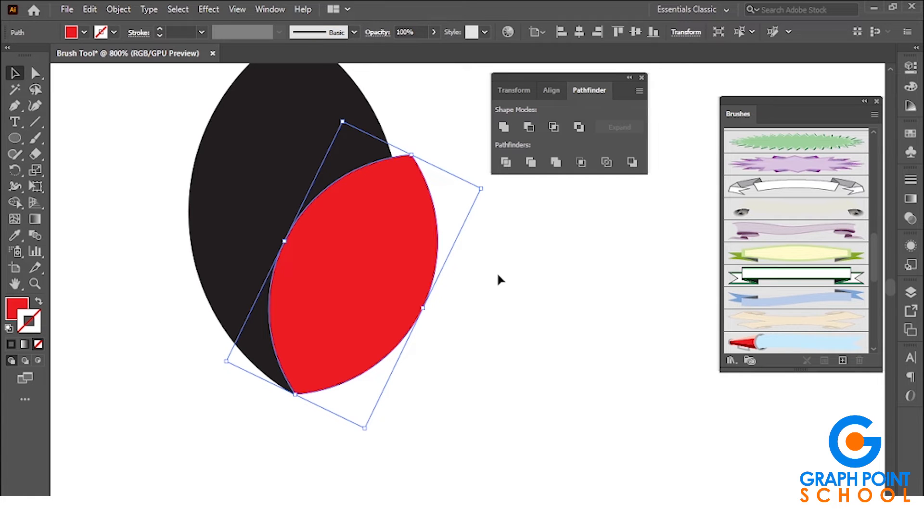
click(498, 276)
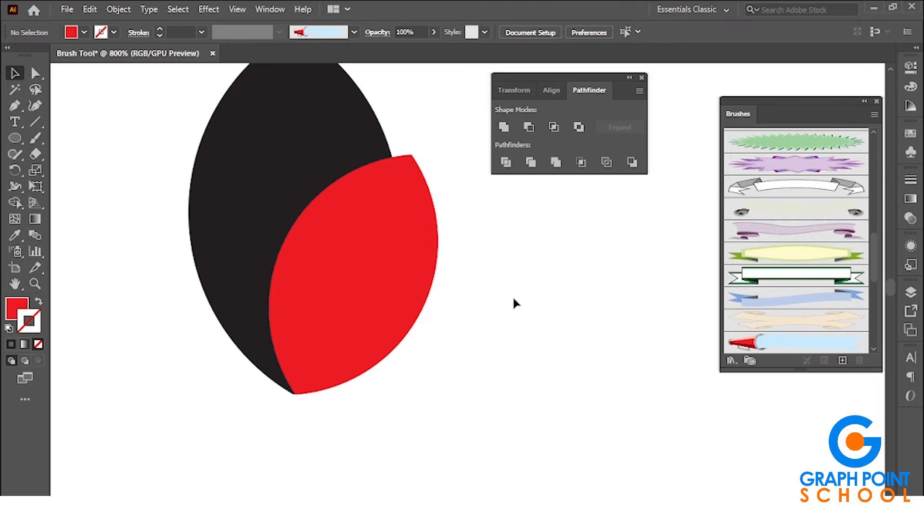
- Paste a copy of the red leaf directly in front of it, and undo the trial move of the copy to the side
key(ctrl+c)
key(ctrl+f)
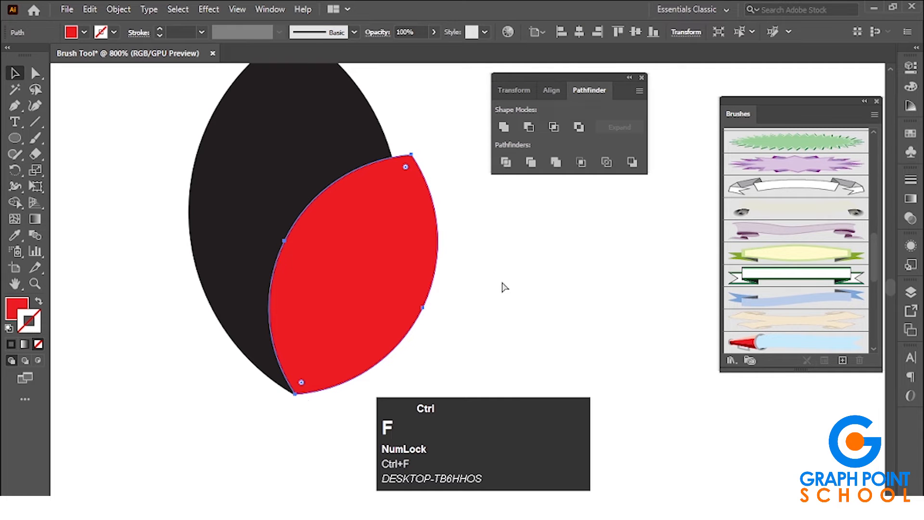
click(501, 282)
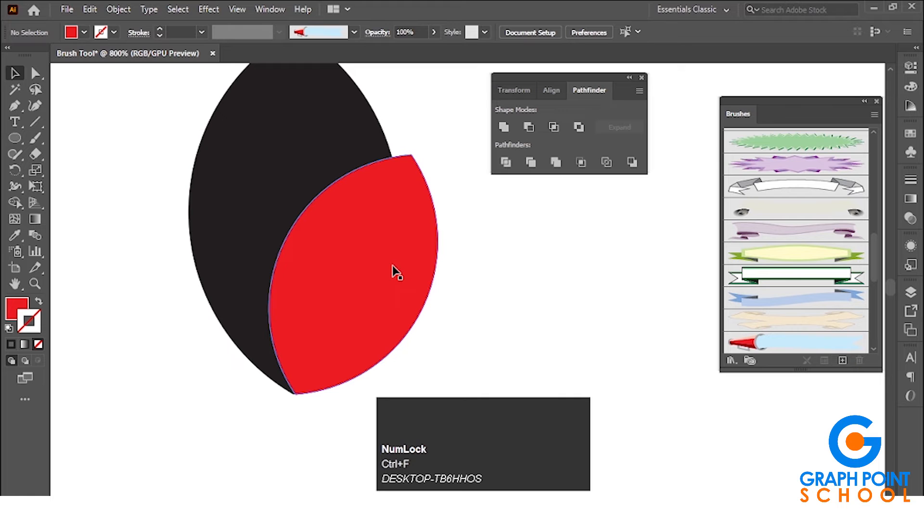
drag(364, 262, 534, 287)
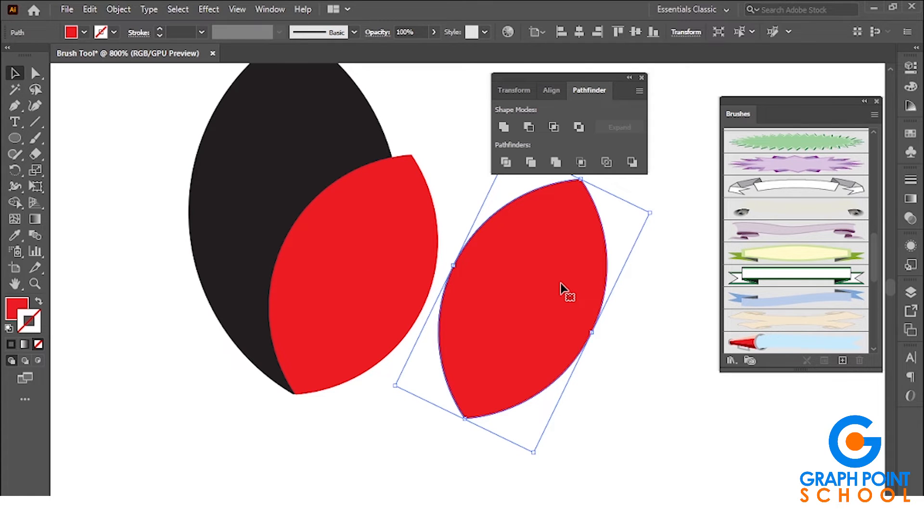
key(ctrl+z)
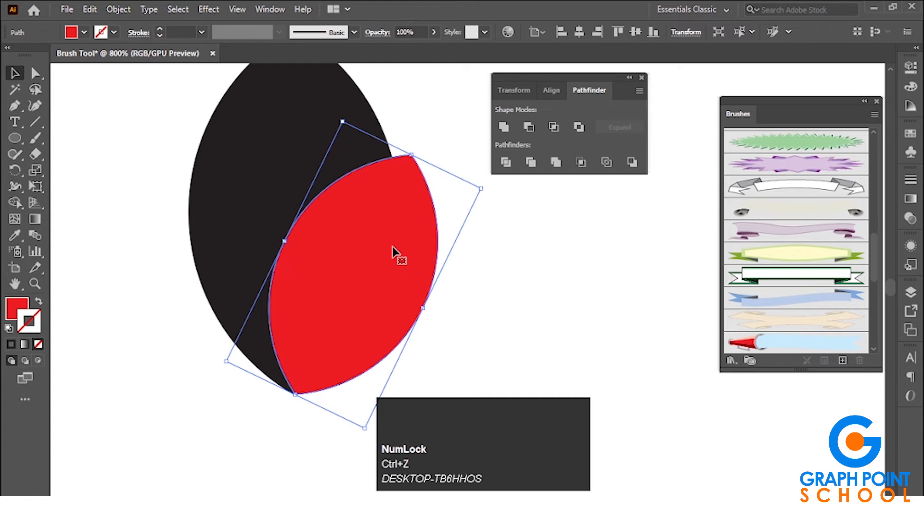
key(ctrl+z)
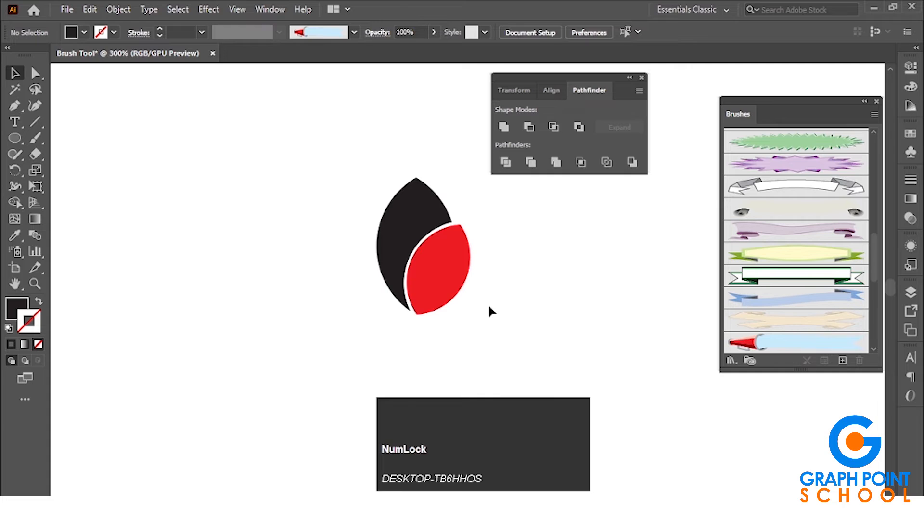
- Undo the gap cut and subtract the enlarged red leaf from the black leaf again with Pathfinder Minus Front
scroll(488, 305, down, 2)
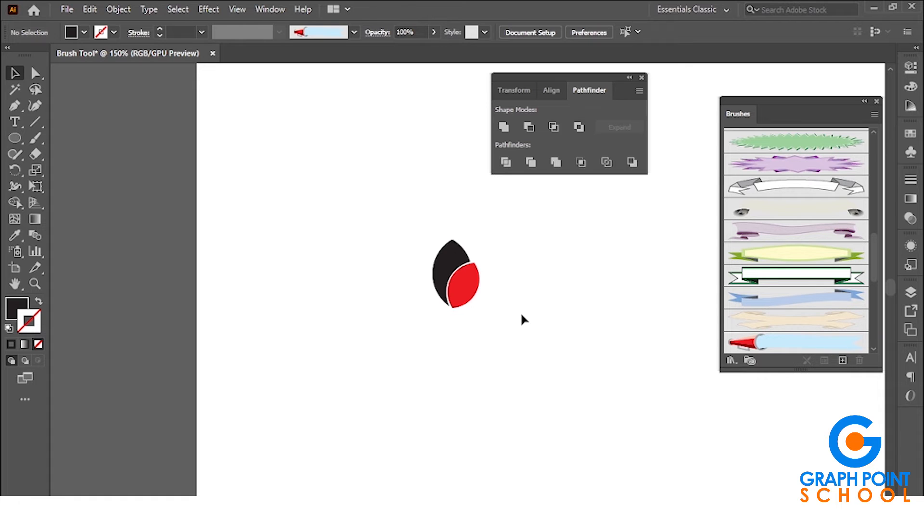
key(ctrl+z)
click(428, 142)
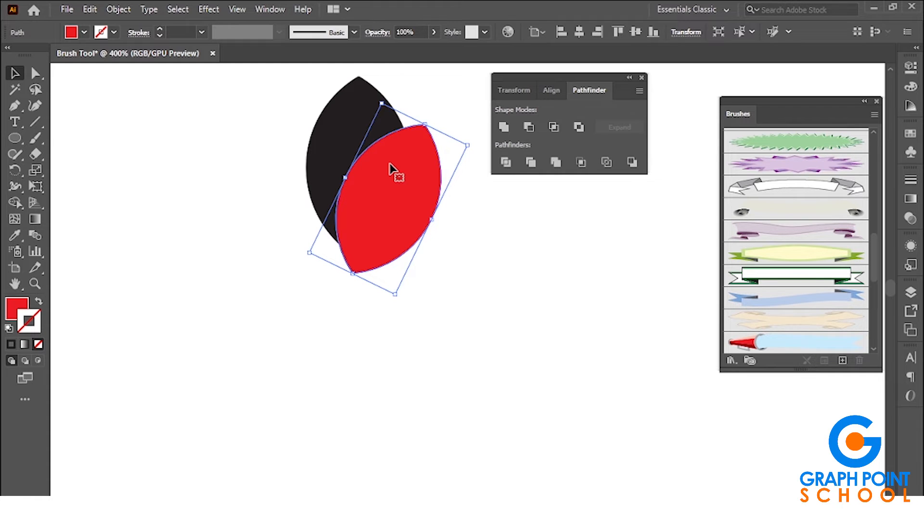
click(528, 127)
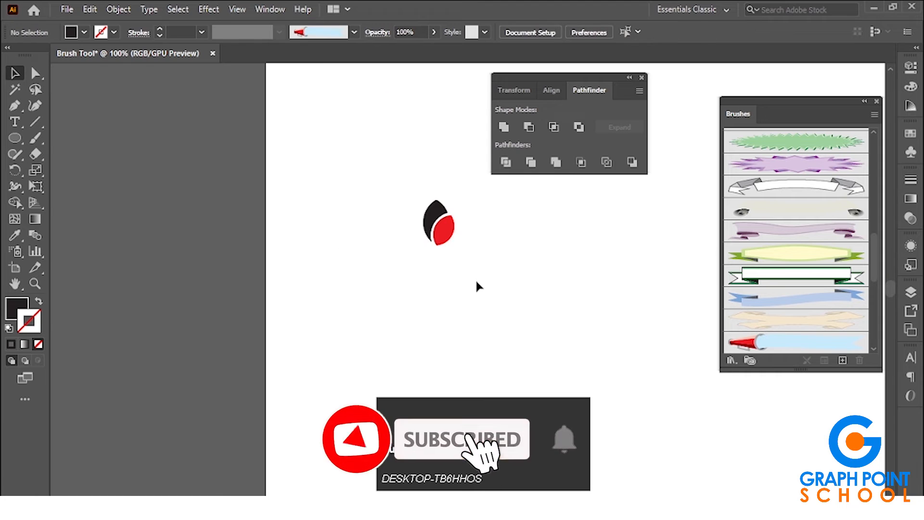
- Select the black and red leaf pieces together and group them
scroll(500, 279, up, 2)
scroll(437, 239, down, 3)
drag(385, 184, 450, 268)
key(ctrl+g)
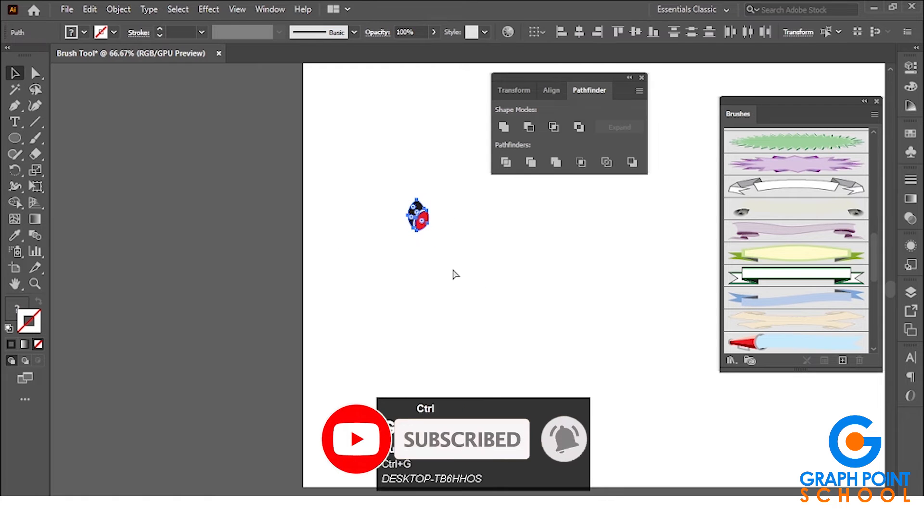
click(453, 269)
- Enlarge the leaf group near the artboard's upper left and place a copy about twice as large directly below it
scroll(455, 245, down, 3)
scroll(452, 246, up, 3)
drag(404, 260, 432, 174)
click(447, 209)
scroll(448, 209, up, 2)
scroll(439, 200, down, 1)
drag(440, 129, 452, 303)
click(478, 302)
drag(406, 110, 464, 326)
click(494, 325)
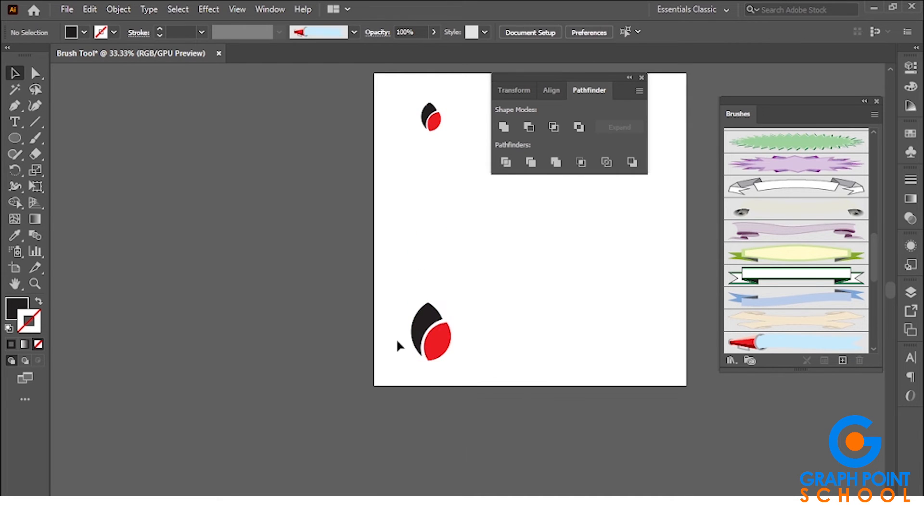
- Shrink the upper leaf group proportionally about its centre, keeping it above the large leaf
drag(408, 124, 451, 364)
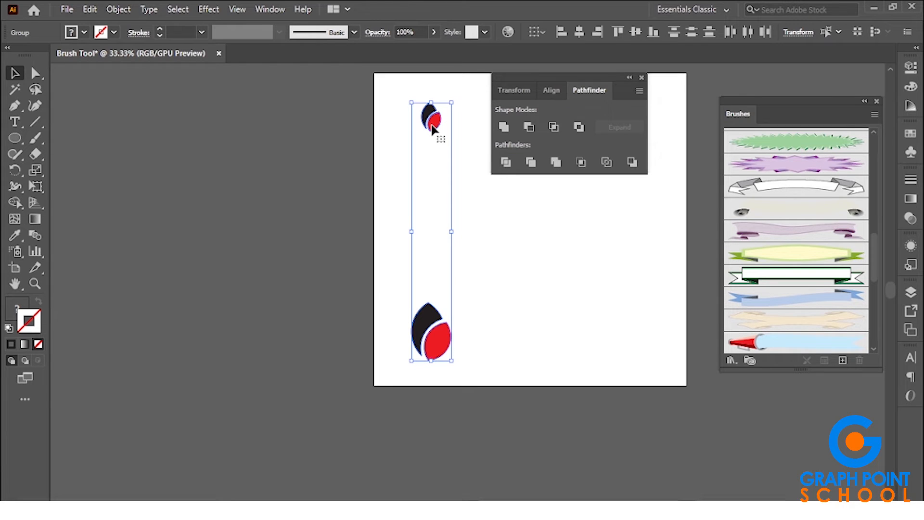
click(461, 129)
drag(449, 126, 436, 110)
click(421, 218)
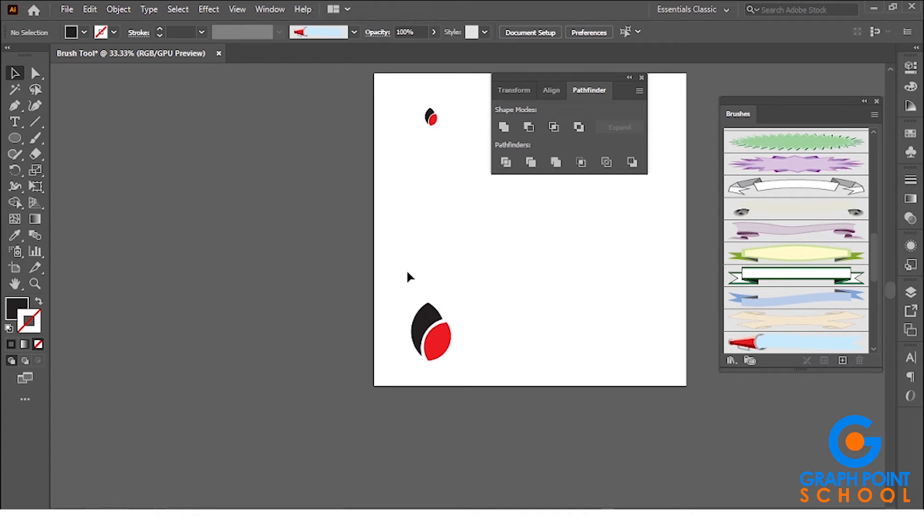
- Blend the large lower leaf group with the small upper one using the Blend tool
drag(399, 103, 475, 344)
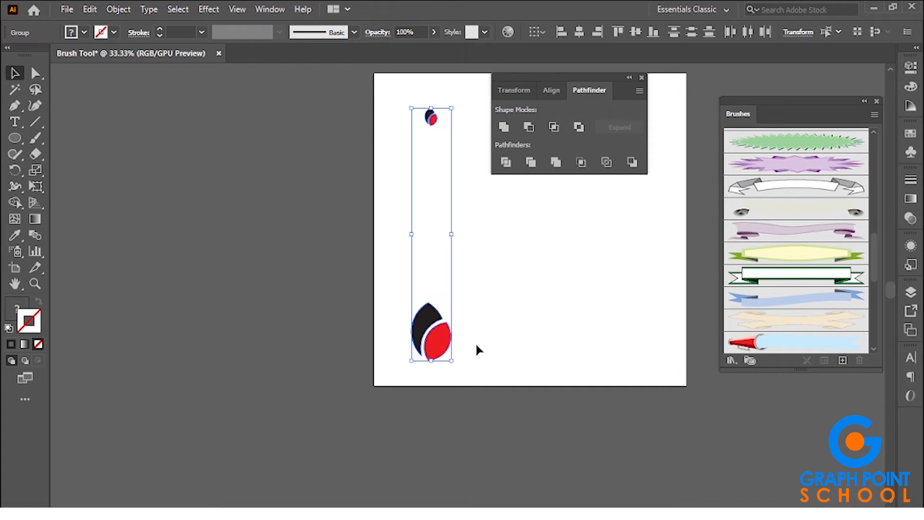
click(35, 236)
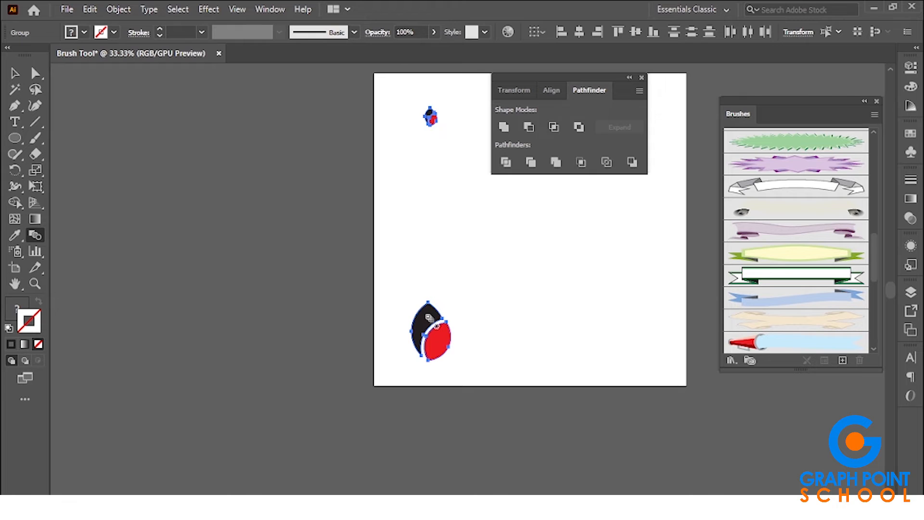
click(432, 119)
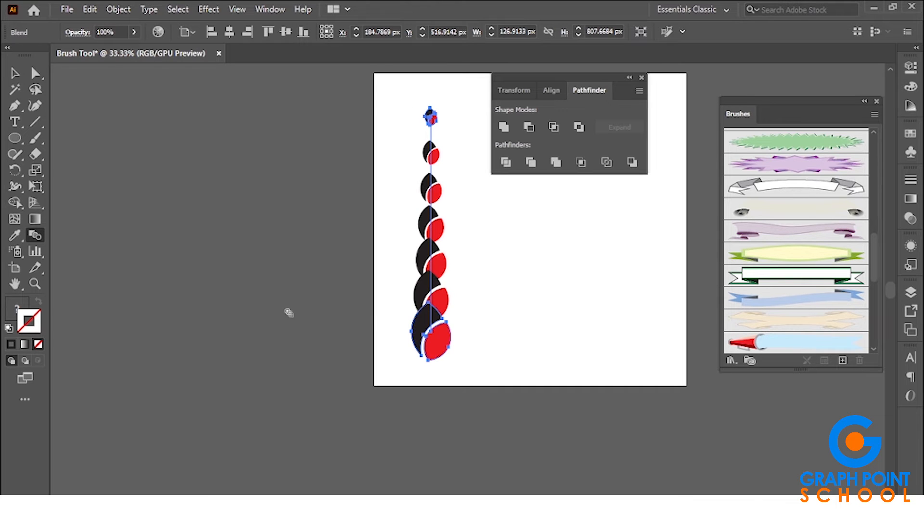
- Set the leaf blend's spacing to Specified Steps with 7 steps, previewing lower step counts along the way
double_click(35, 236)
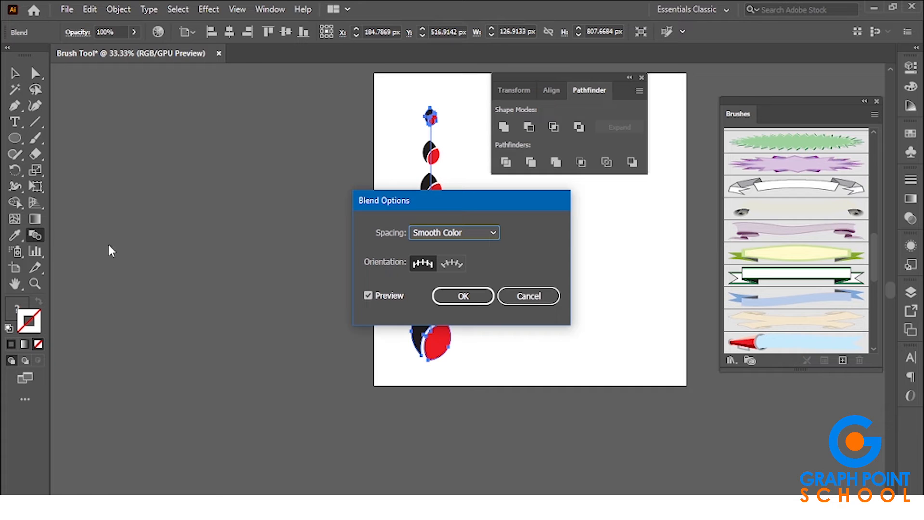
drag(465, 200, 238, 201)
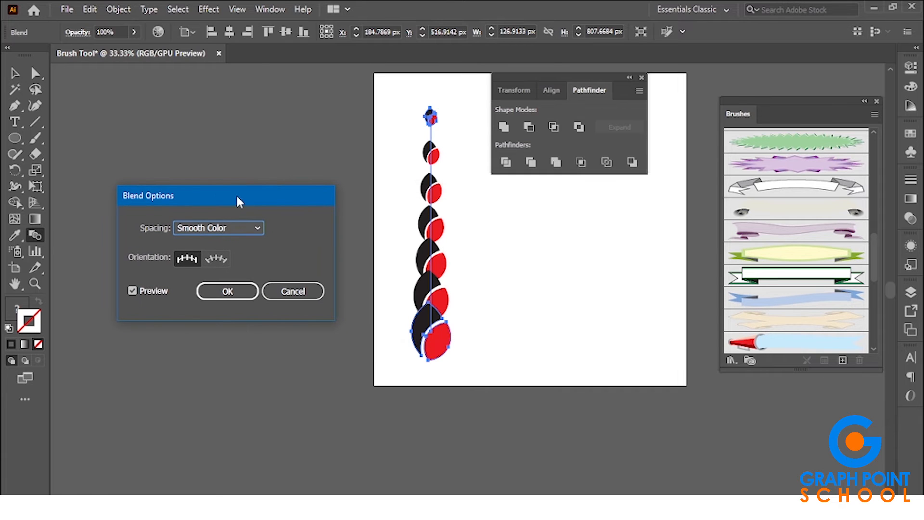
click(227, 227)
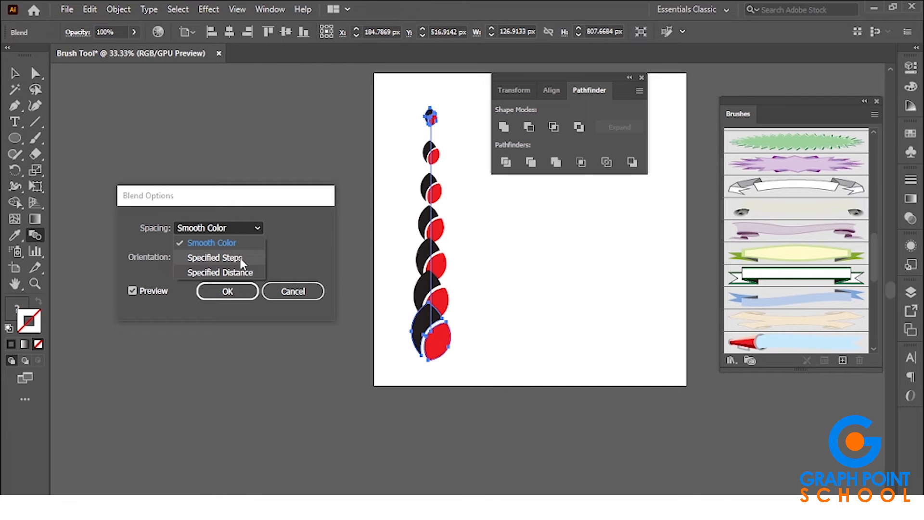
click(241, 259)
key(Up)
key(Up)
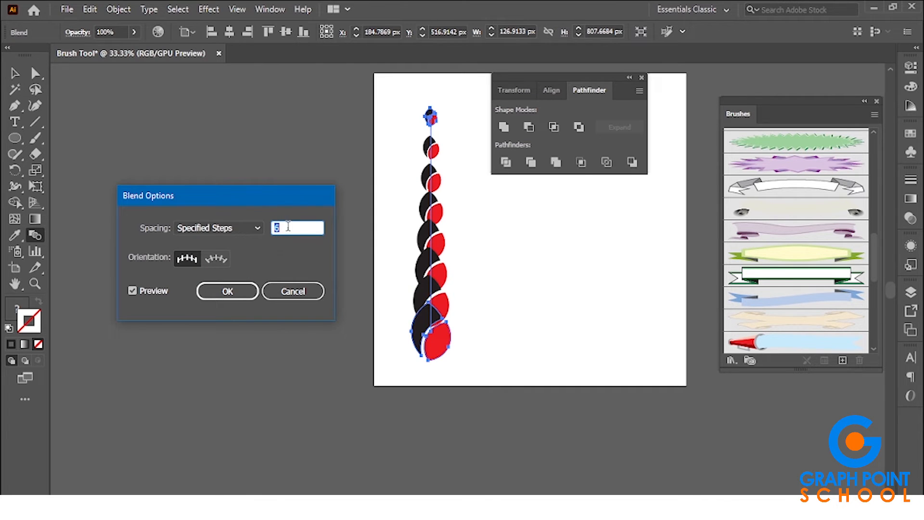
key(Down)
key(Down)
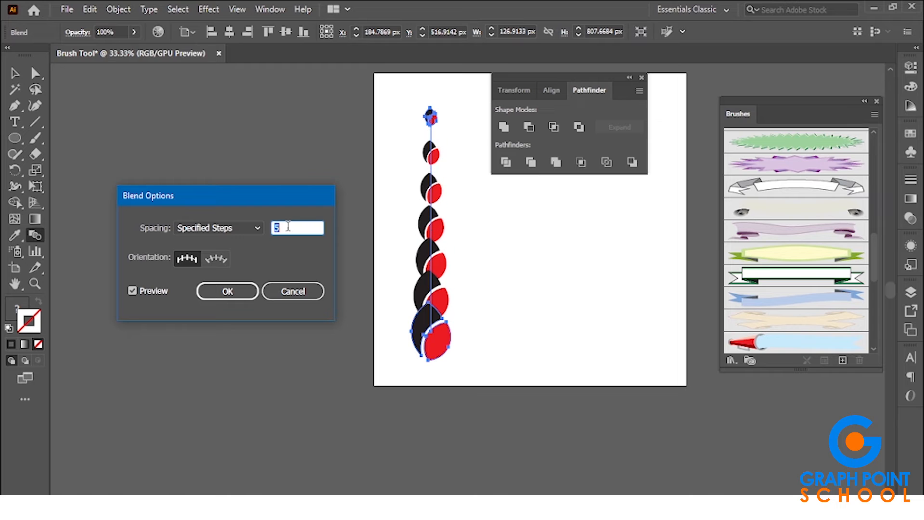
key(Down)
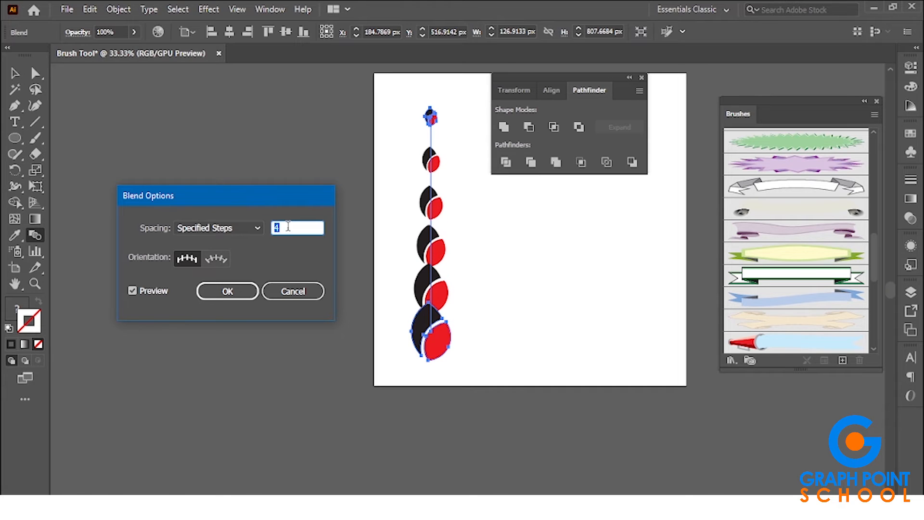
key(Up)
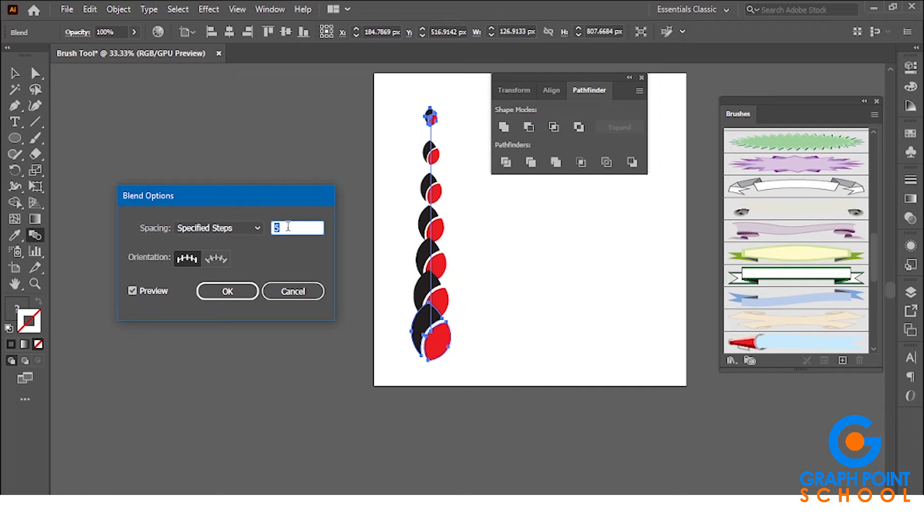
key(Up)
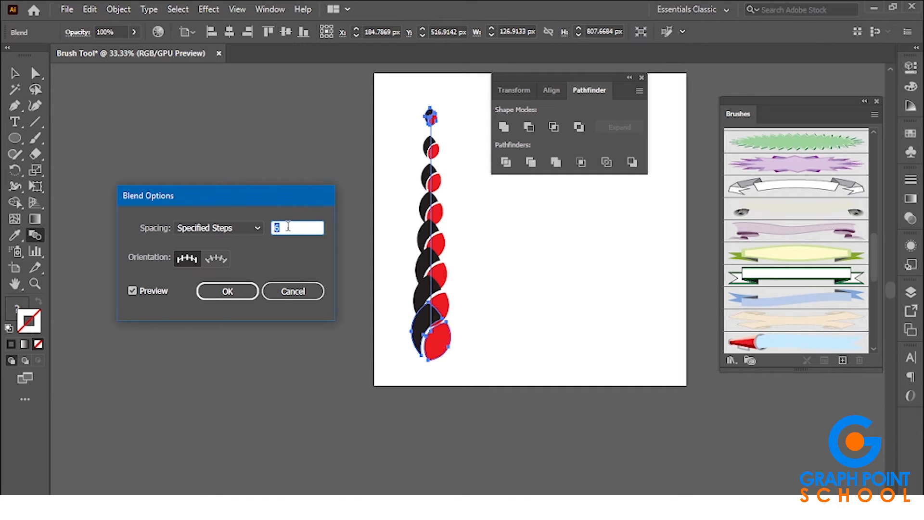
key(Up)
click(226, 292)
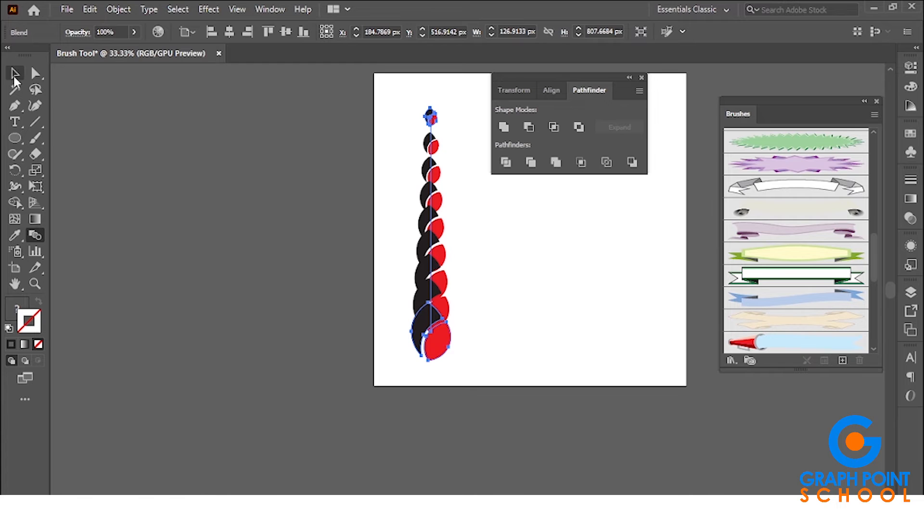
- Move the leaf blend onto the artboard near its left edge
click(14, 74)
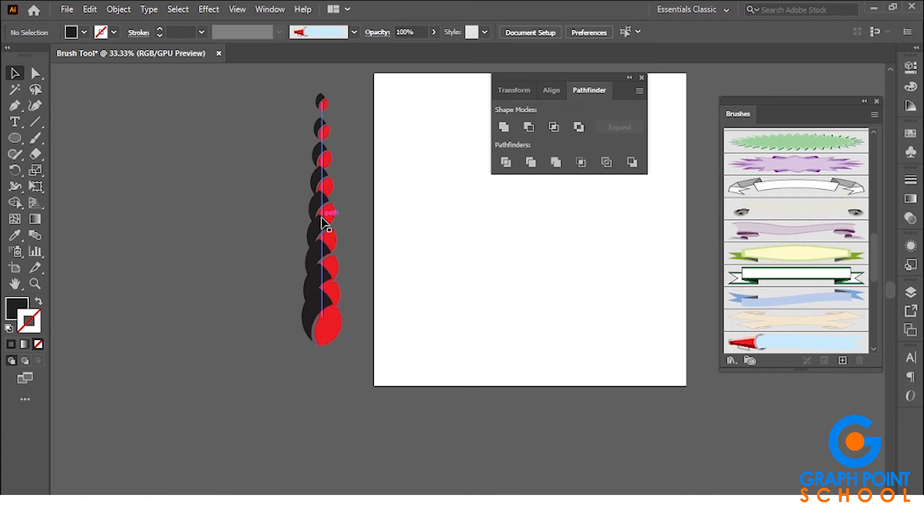
drag(326, 219, 431, 226)
click(416, 135)
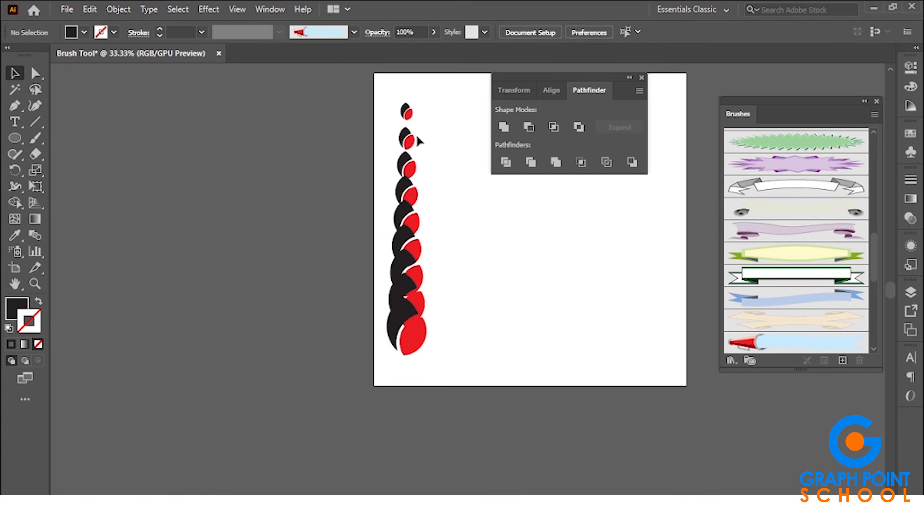
- Create a new art brush named "leaf" from the leaf blend, keeping the default brush options
click(407, 208)
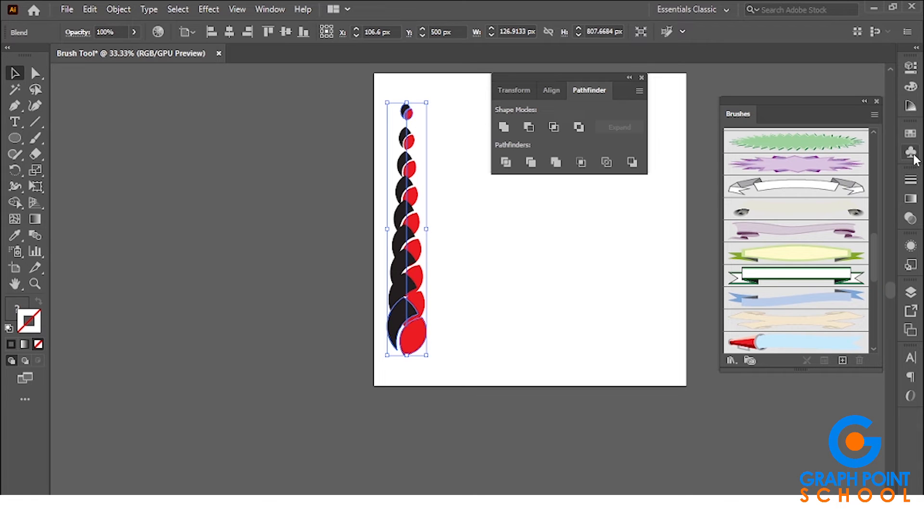
drag(875, 277, 878, 144)
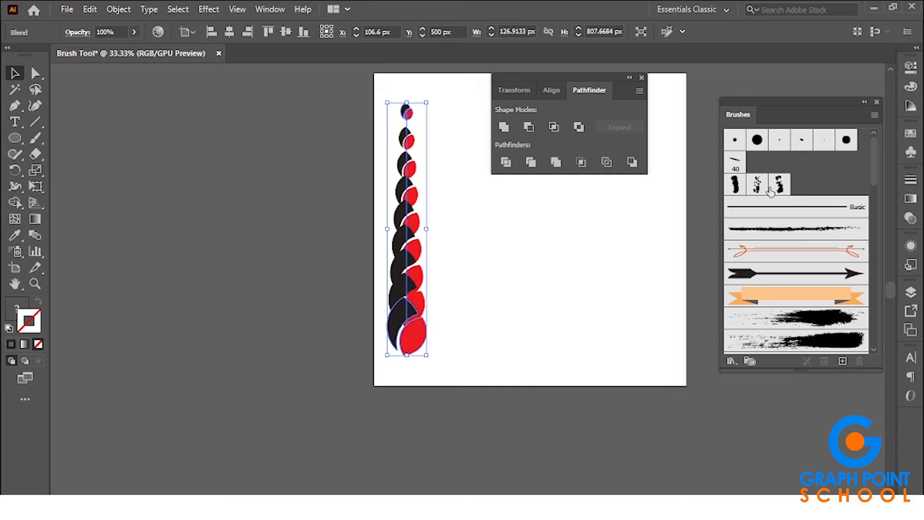
mouse_move(423, 195)
mouse_down()
mouse_move(429, 271)
mouse_move(815, 196)
mouse_move(826, 217)
mouse_move(640, 210)
mouse_move(796, 220)
mouse_move(780, 215)
mouse_move(794, 266)
mouse_move(832, 263)
mouse_move(795, 249)
mouse_up()
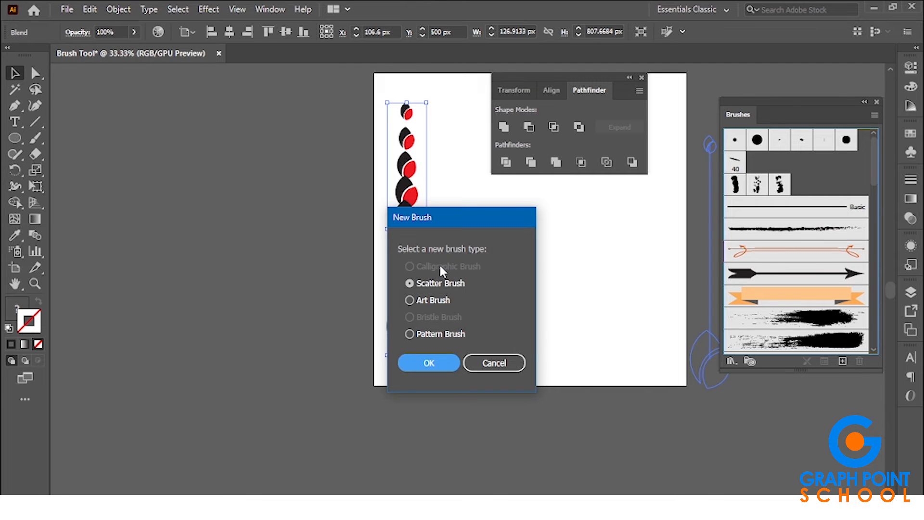
click(412, 300)
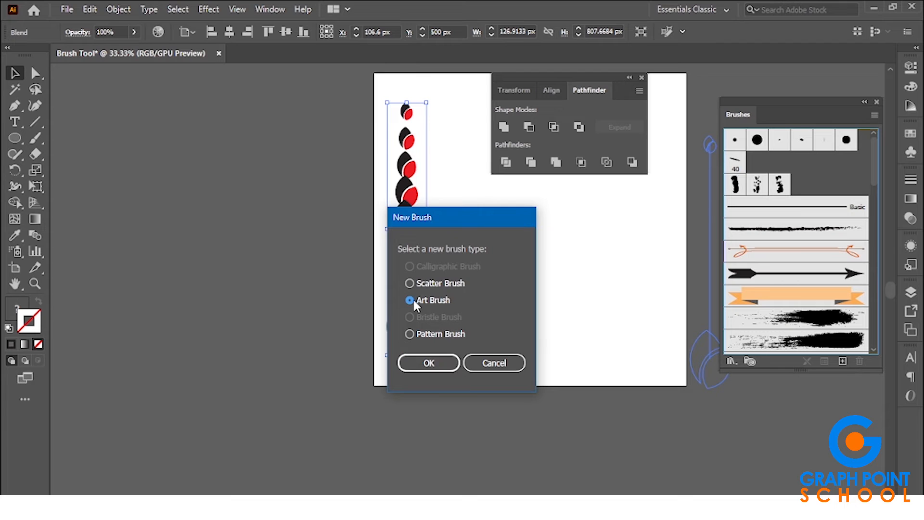
click(428, 363)
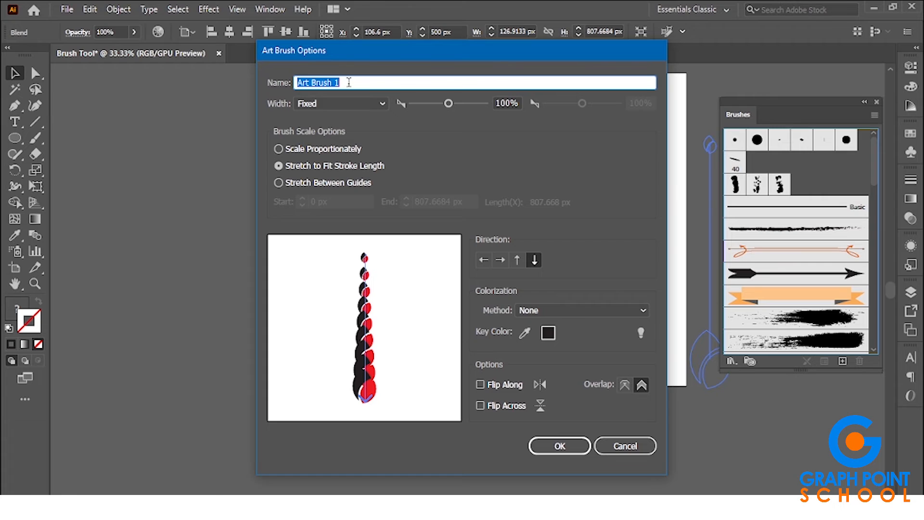
text(leaf)
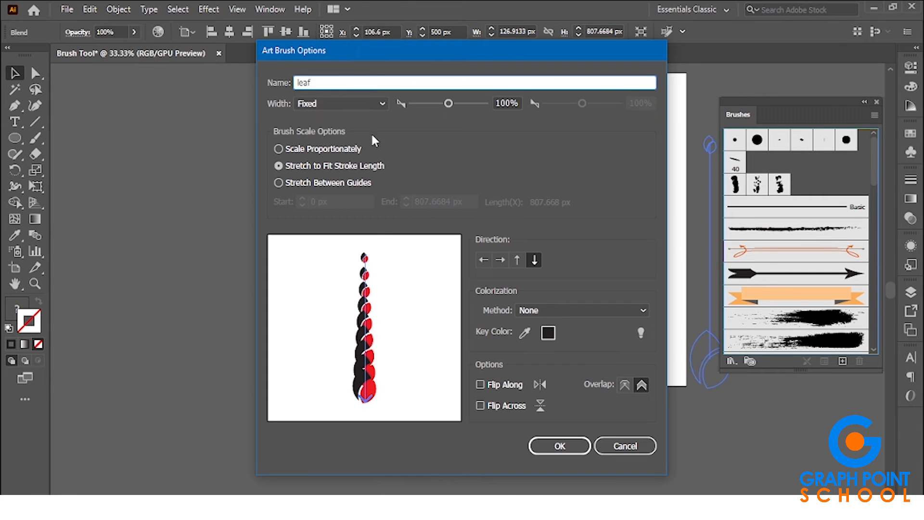
click(549, 443)
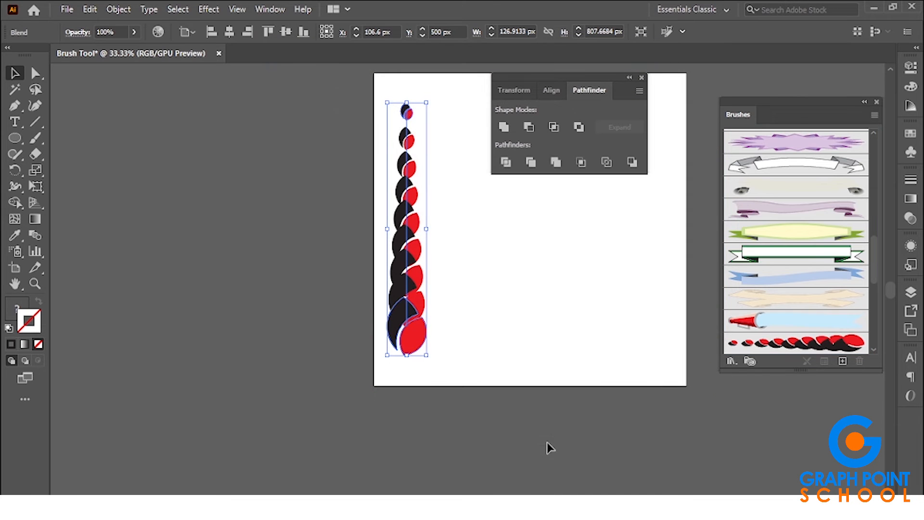
scroll(818, 347, down, 2)
scroll(818, 353, down, 1)
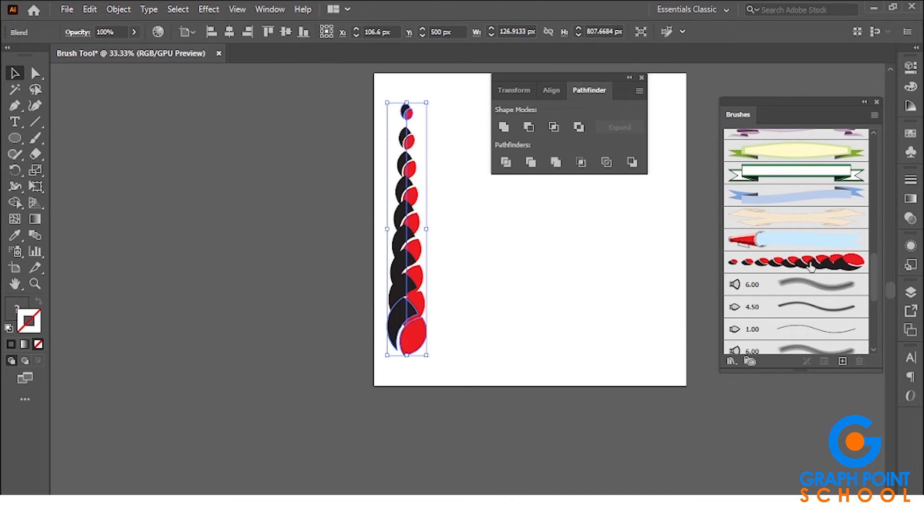
- Draw a horizontal straight line beside the upper half of the leaf blend and give it a solid black stroke
click(533, 272)
drag(533, 272, 399, 257)
click(35, 122)
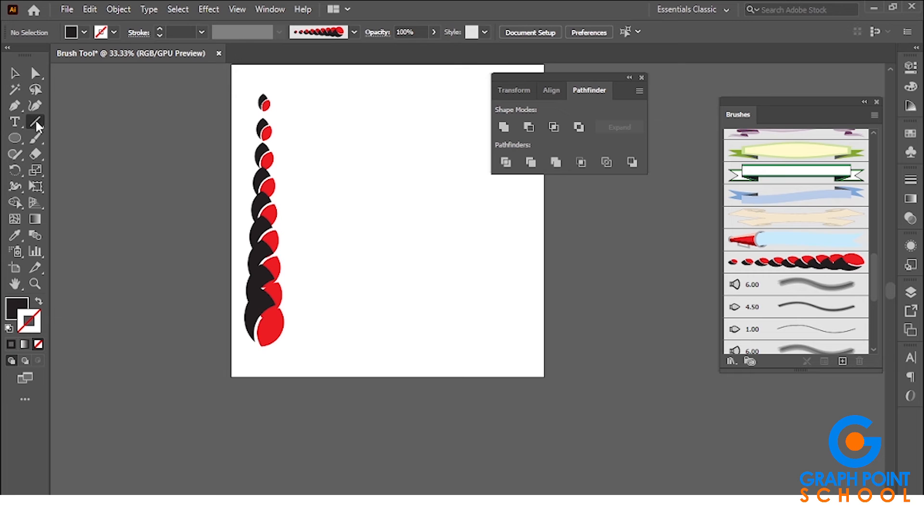
drag(332, 162, 472, 165)
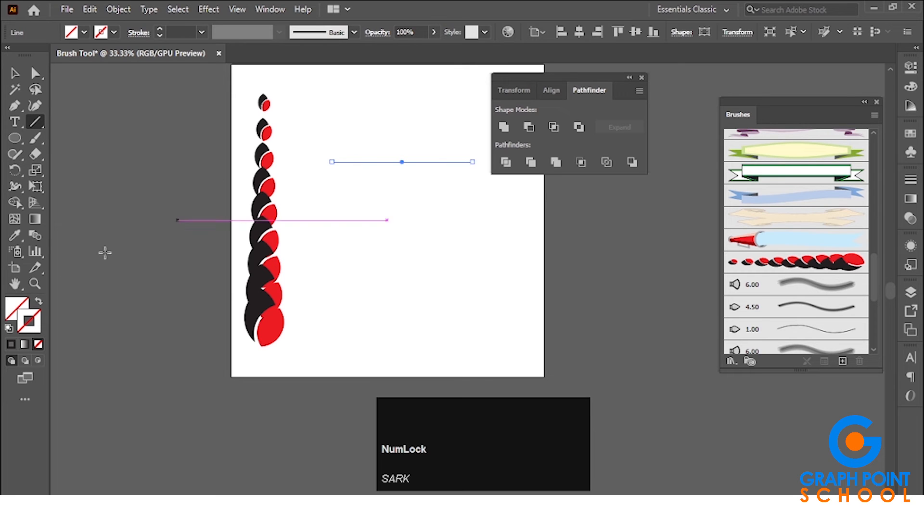
click(11, 344)
- Set the horizontal line's stroke weight to 9 pt and apply the leaf art brush to it
click(15, 73)
click(358, 198)
click(377, 162)
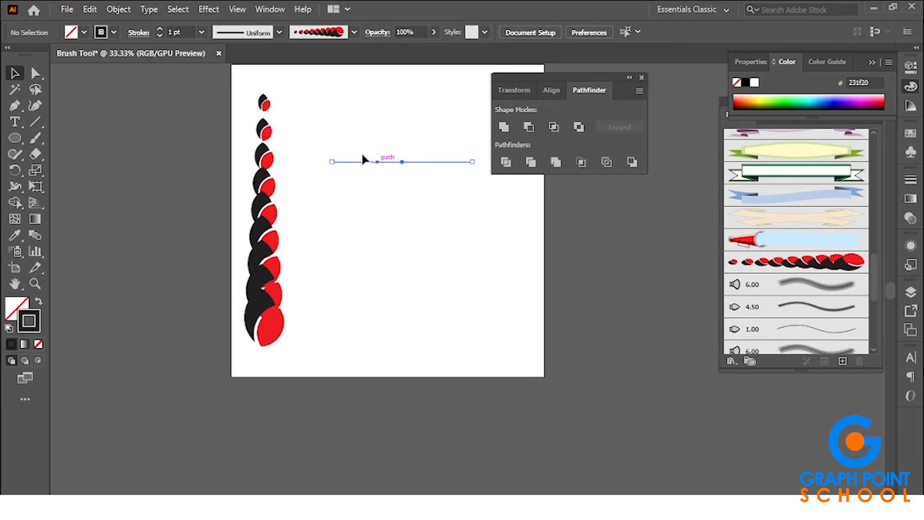
scroll(182, 34, up, 8)
click(366, 144)
click(369, 162)
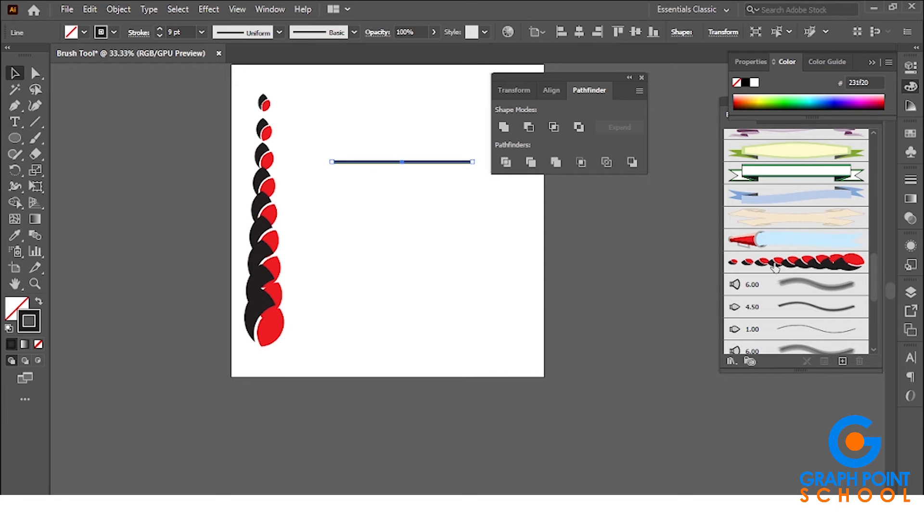
click(773, 263)
click(423, 266)
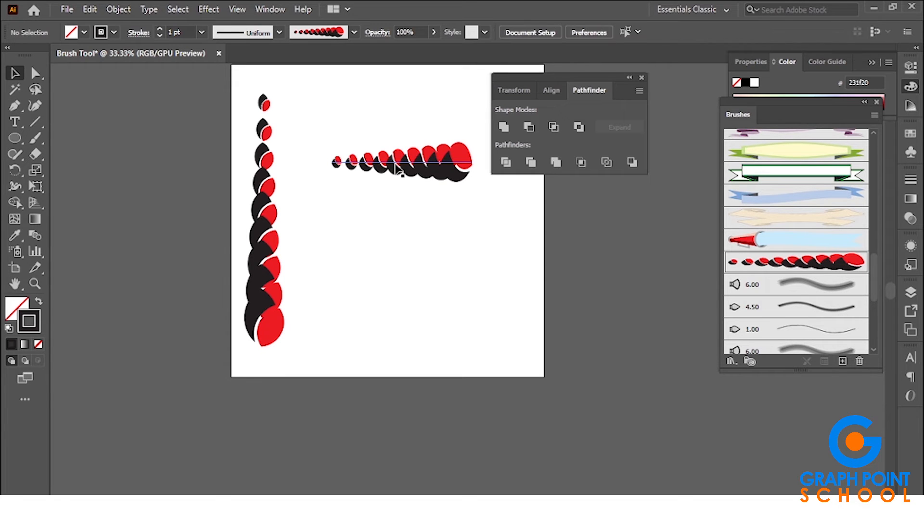
- Replace the brushed line with a large unfilled circle on the artboard and place the leaf blend off the artboard's left side
drag(375, 121, 438, 200)
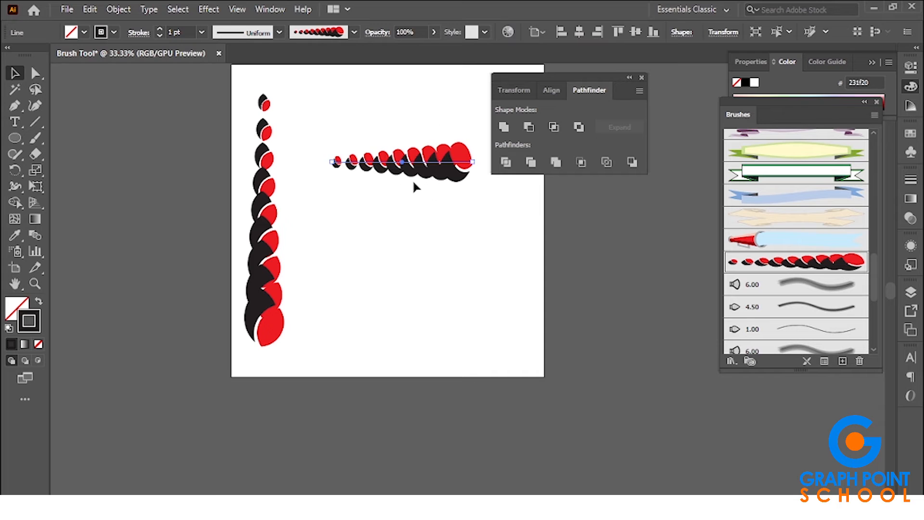
key(Delete)
click(15, 104)
click(17, 137)
click(75, 169)
mouse_move(400, 196)
mouse_down()
mouse_move(515, 278)
mouse_move(507, 277)
mouse_up()
click(15, 73)
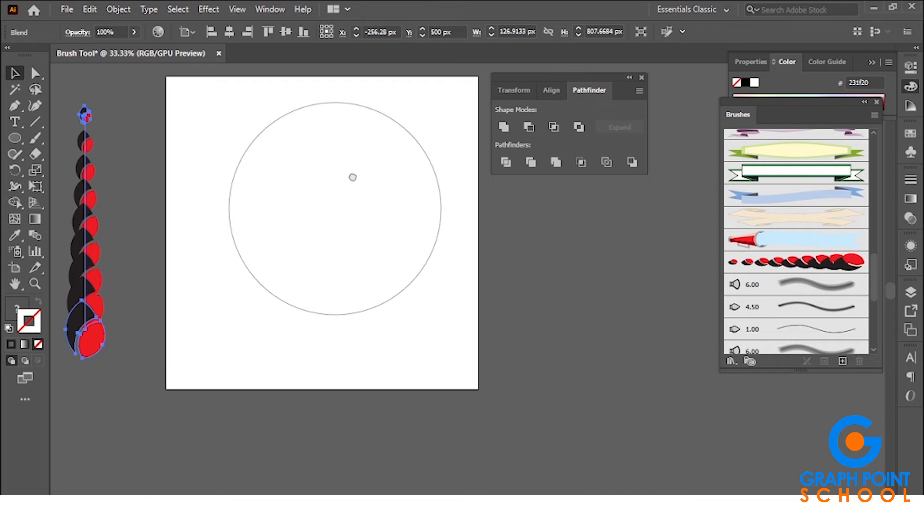
- Delete the circle's right anchor point to leave only its left half as an open arc
key(a)
click(441, 209)
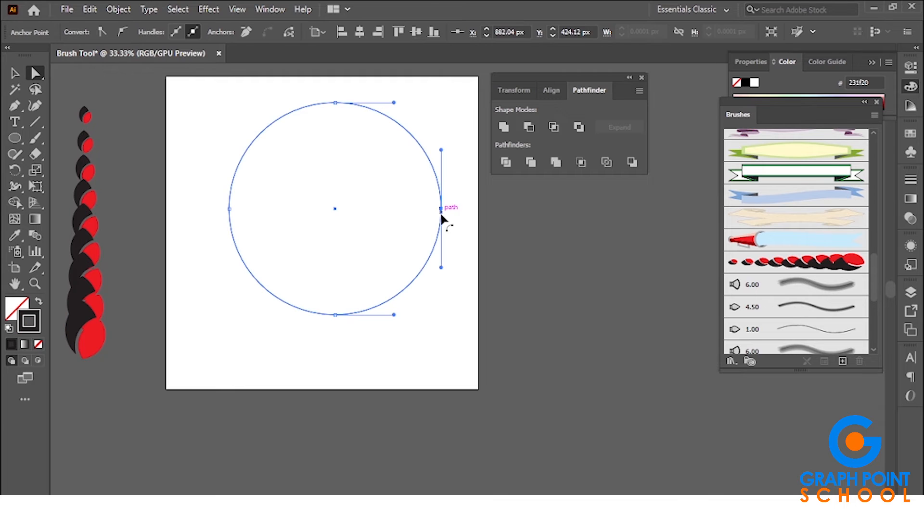
drag(429, 198, 483, 233)
key(Delete)
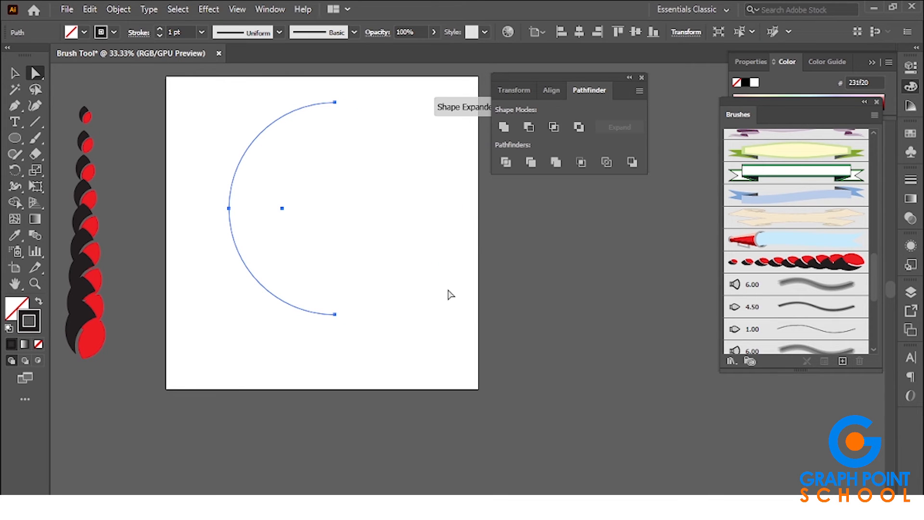
key(v)
click(177, 108)
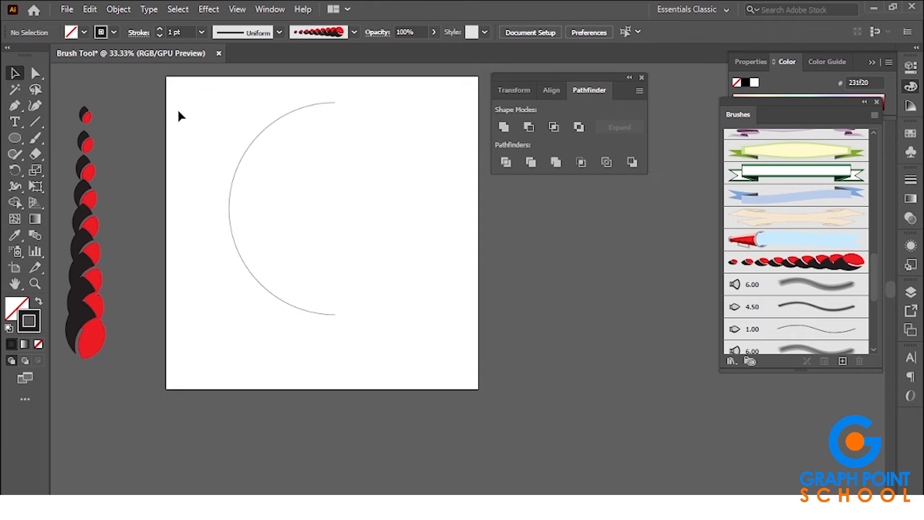
- Apply the leaf art brush to the half-circle arc
drag(177, 108, 269, 159)
click(798, 266)
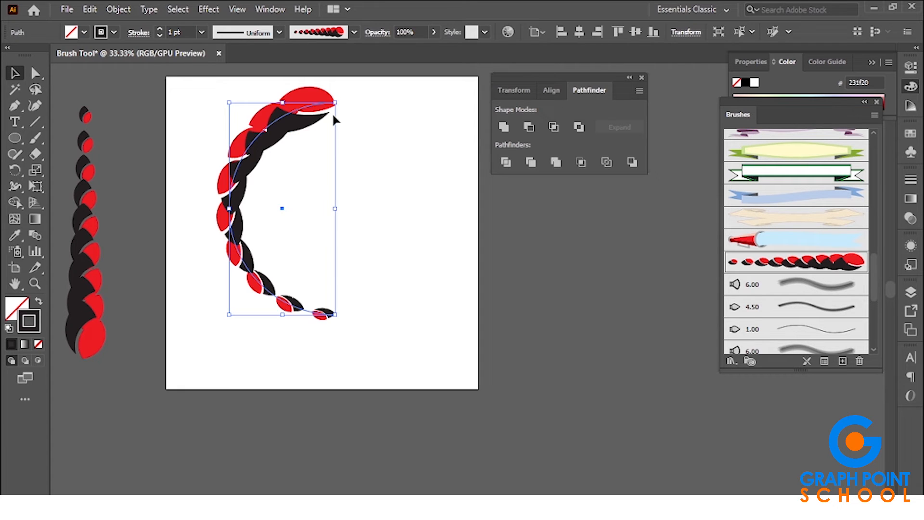
click(361, 331)
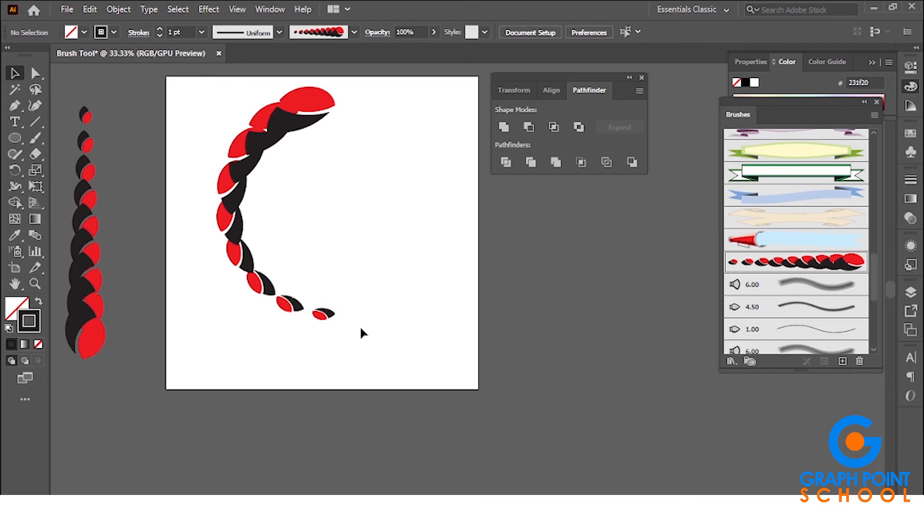
- Reverse the path direction of the brushed arc so the leaves grow larger toward its lower end
click(336, 106)
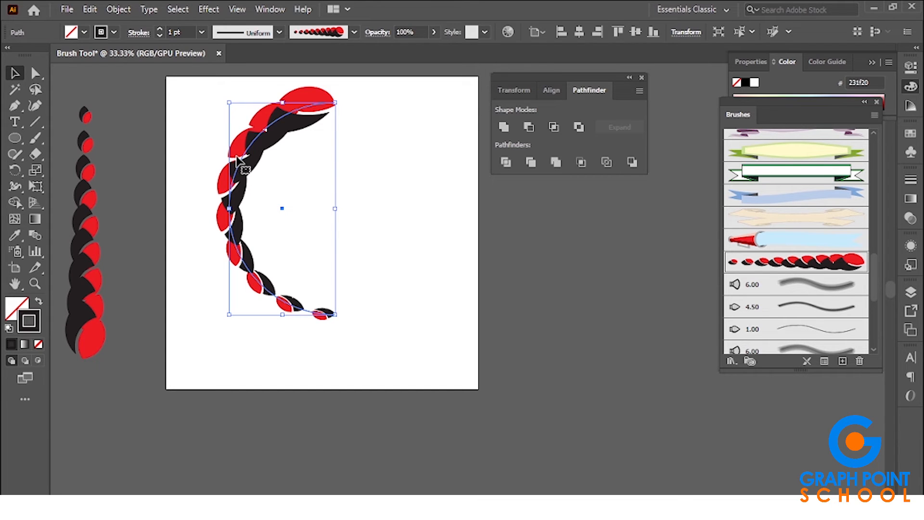
click(118, 11)
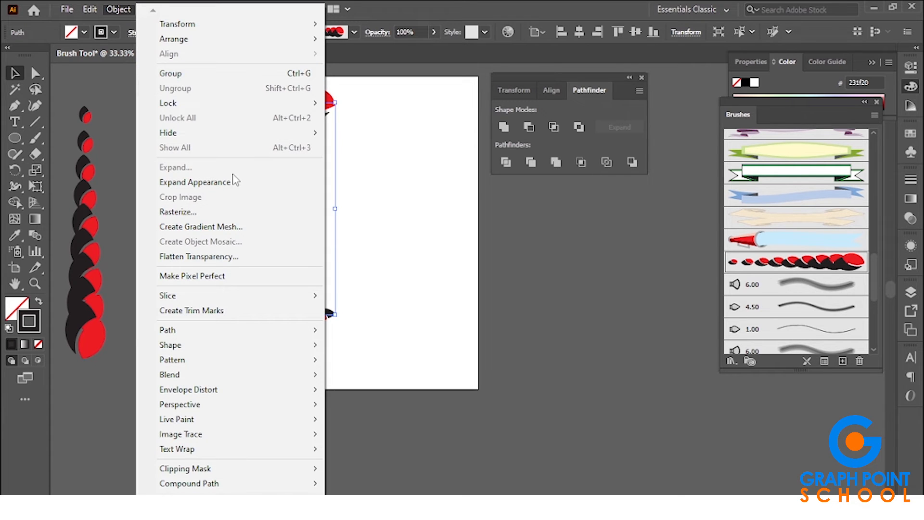
mouse_move(234, 337)
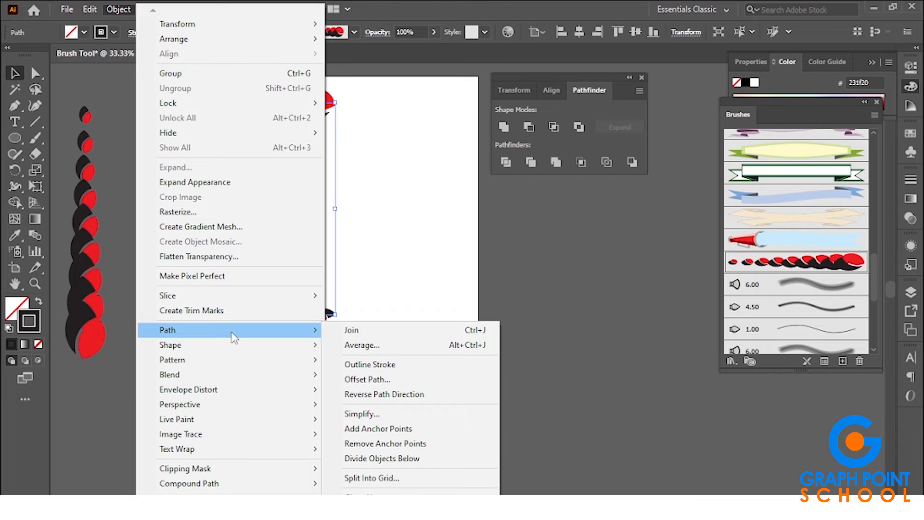
click(335, 183)
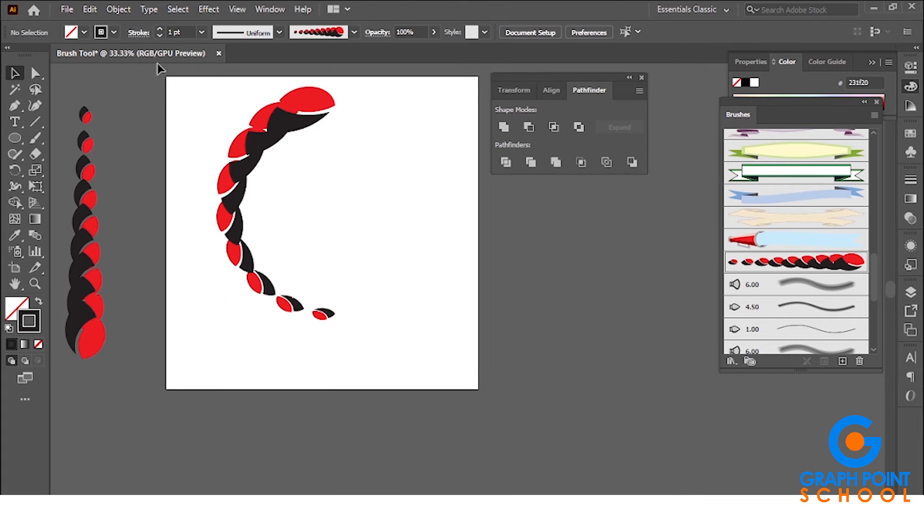
drag(220, 98, 276, 154)
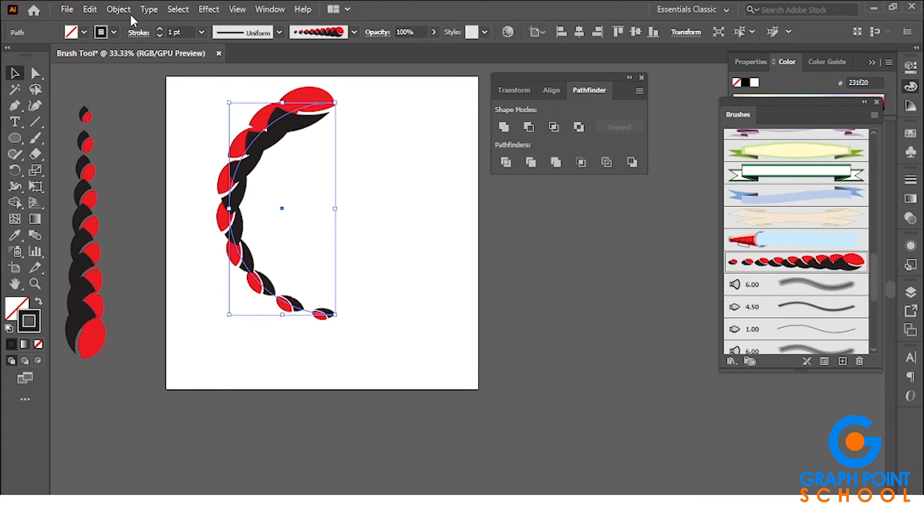
click(128, 12)
mouse_move(212, 333)
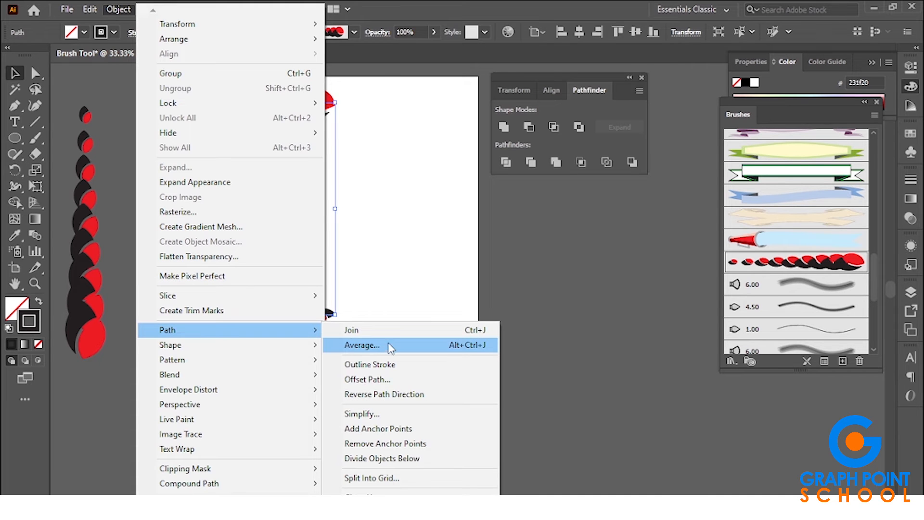
click(398, 394)
click(398, 392)
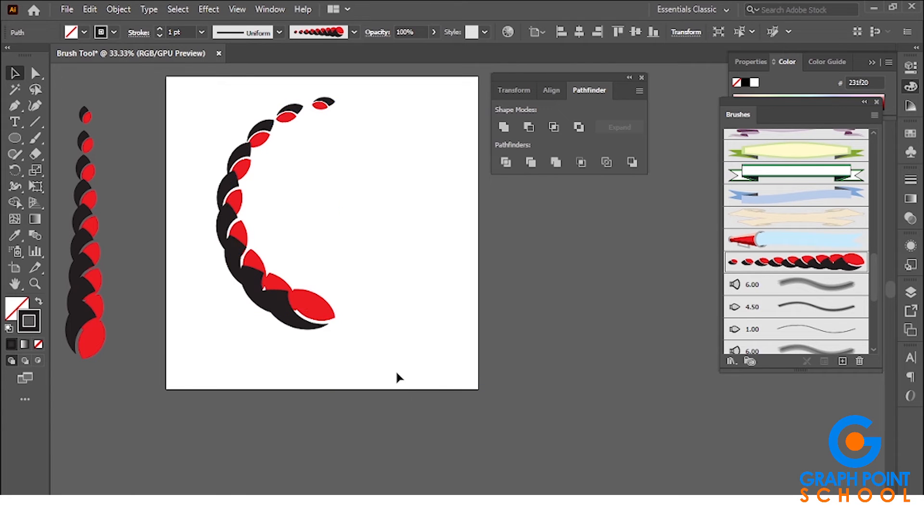
- Replace the arc's brush with a new art brush made from a wider-spaced six-leaf blend
click(295, 305)
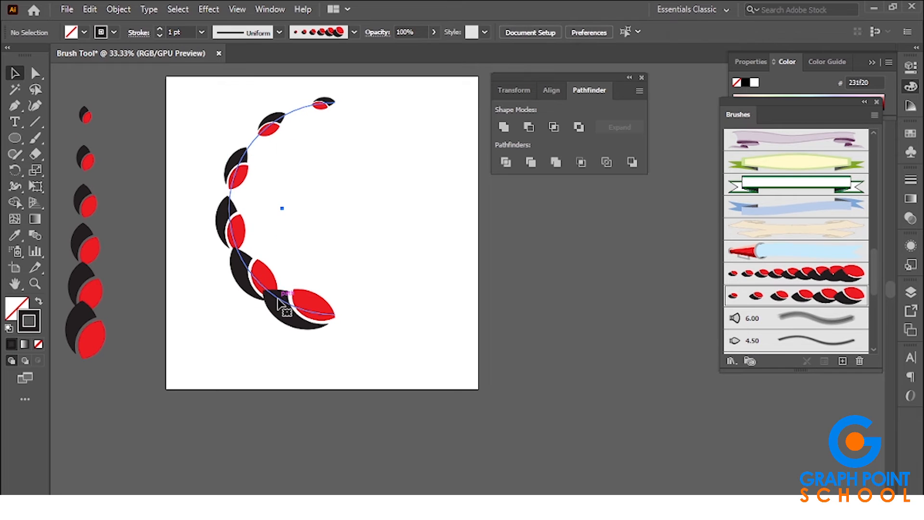
click(279, 299)
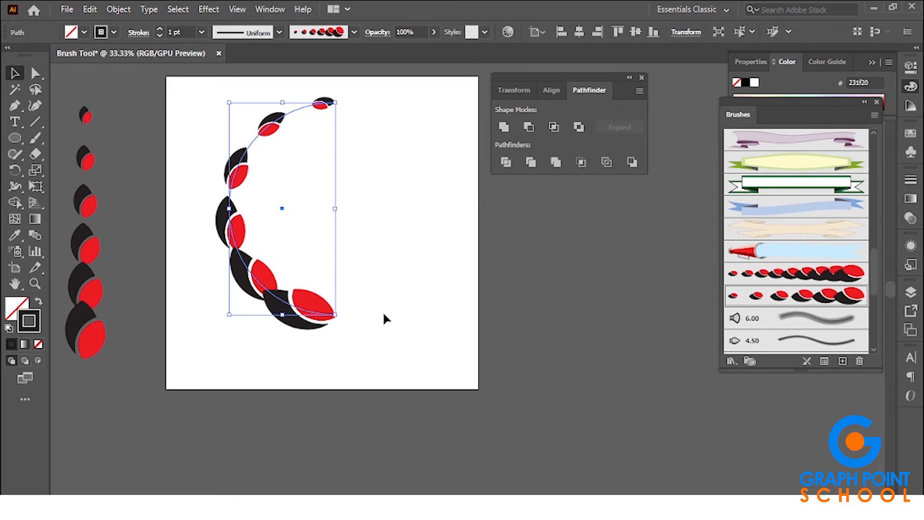
- Delete the leaf blend and the brushed arc from the document
scroll(384, 314, up, 2)
drag(68, 119, 403, 355)
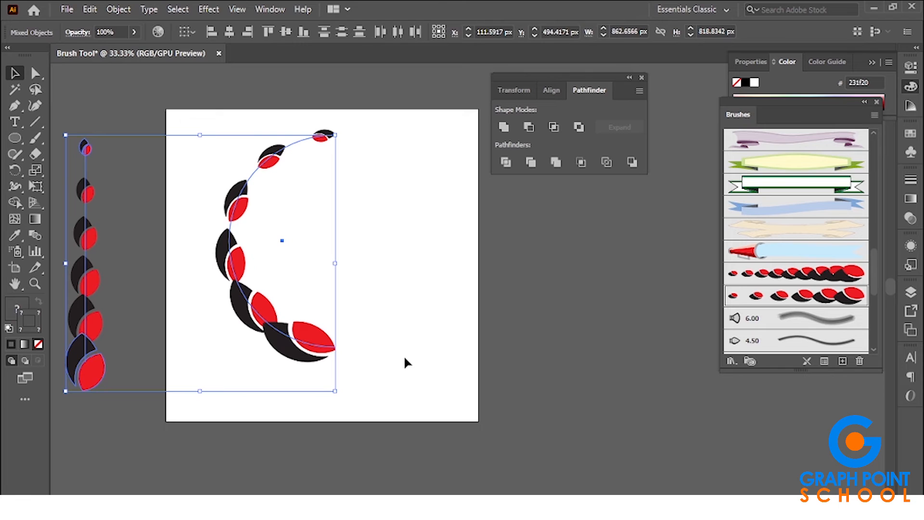
key(Delete)
drag(345, 264, 415, 277)
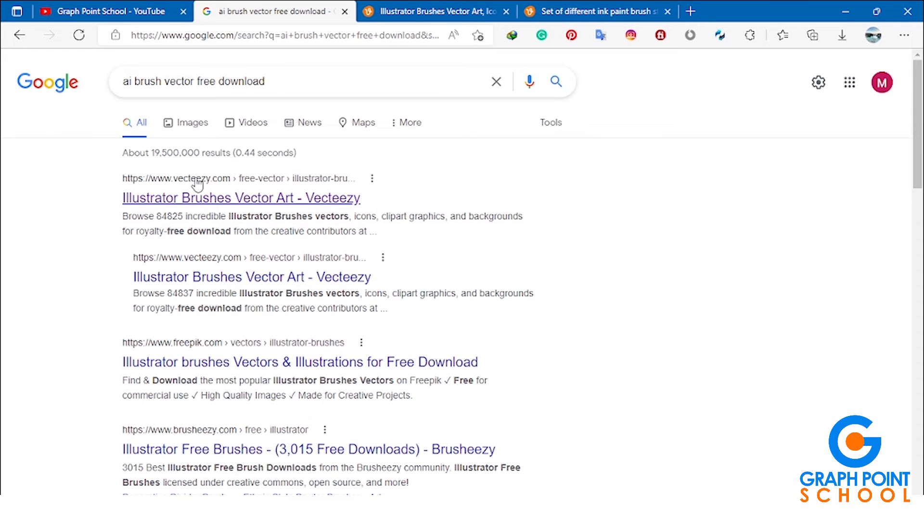
- Filter the Vecteezy Illustrator brush results to vectors with the Free License type
click(412, 12)
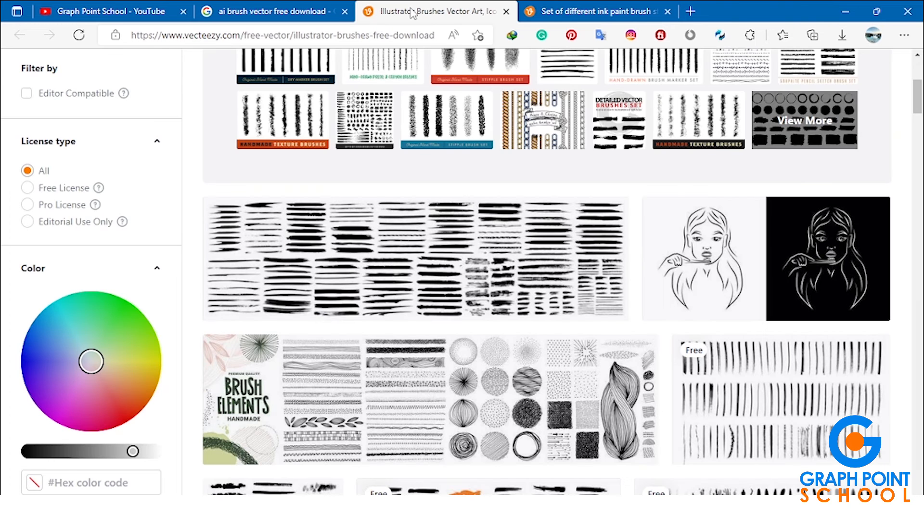
scroll(310, 191, up, 5)
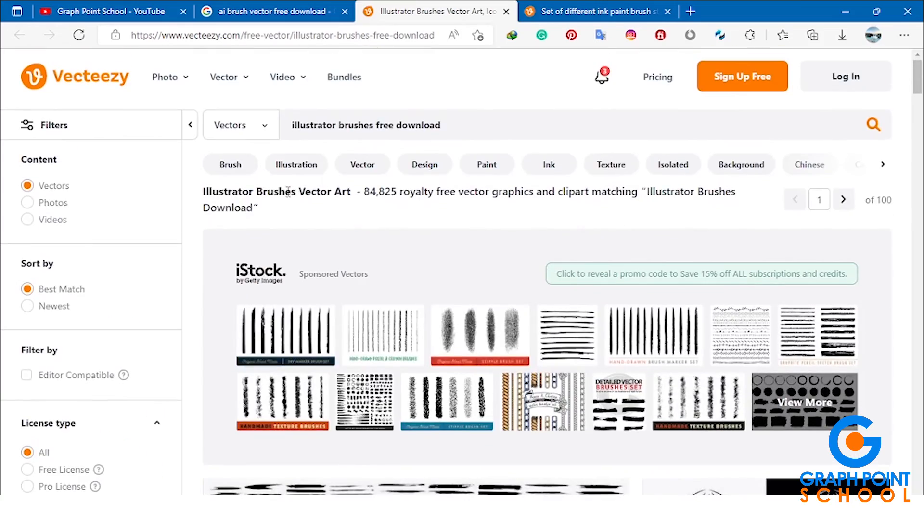
scroll(289, 208, down, 10)
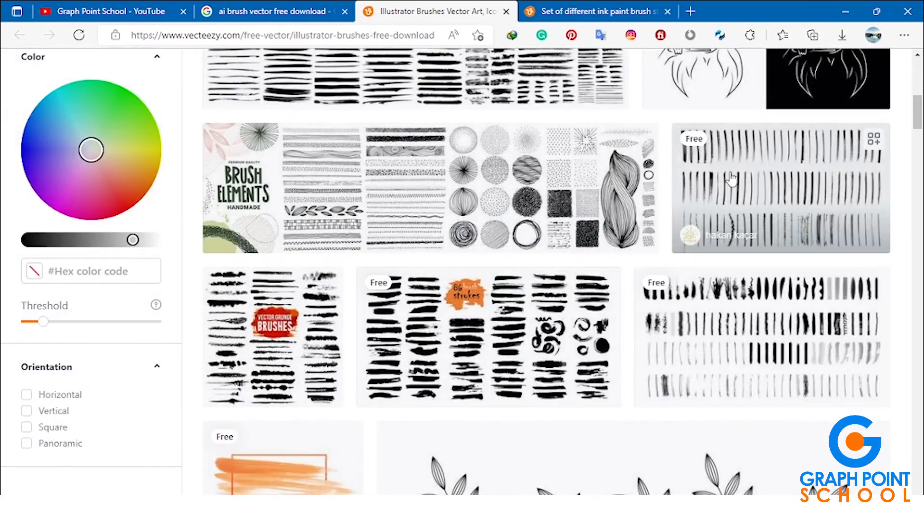
scroll(664, 200, up, 4)
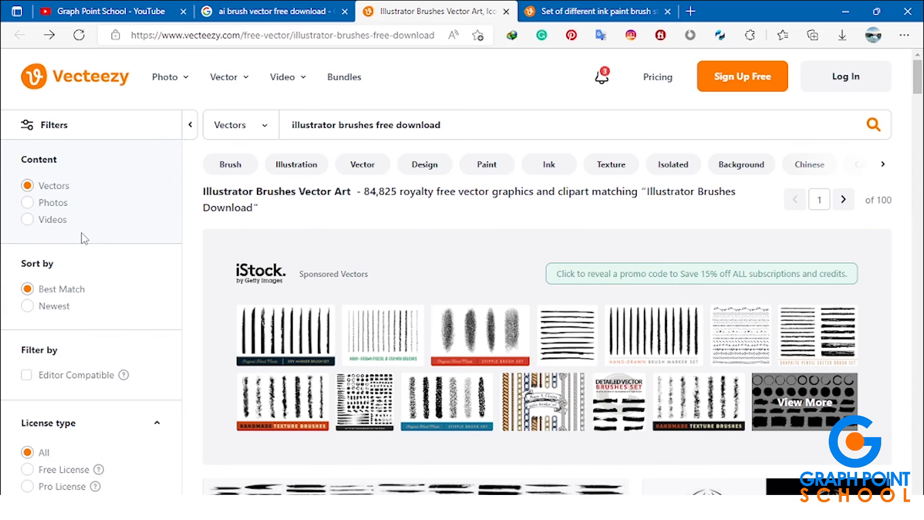
scroll(84, 238, down, 3)
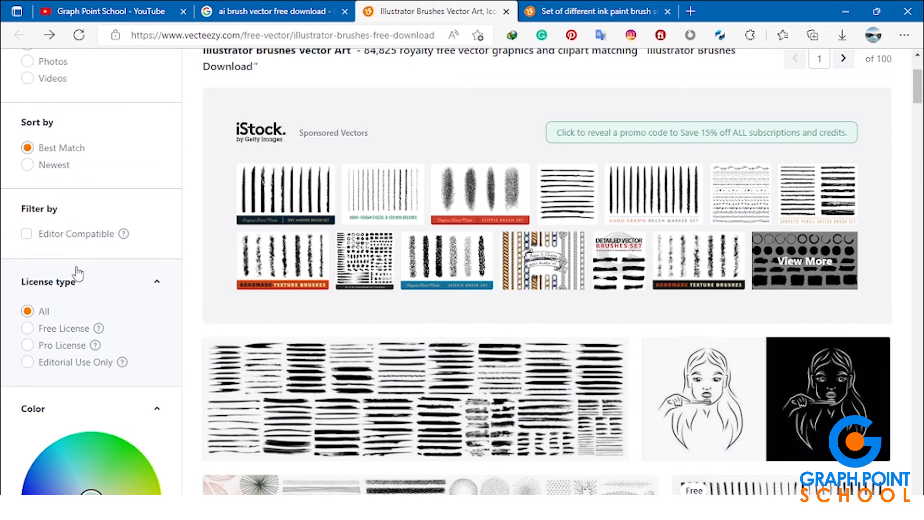
click(34, 331)
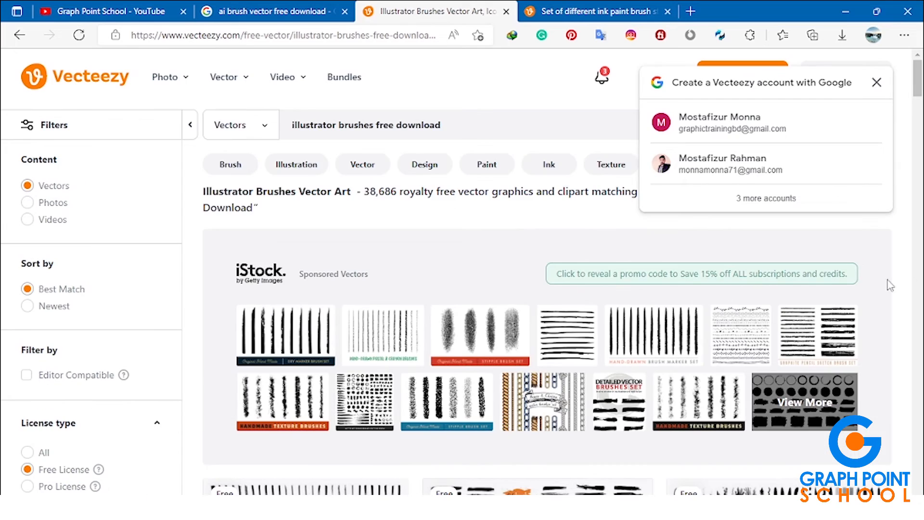
- Open the free black hand-drawn brush stroke arrow set in its own page and try to download it
scroll(875, 372, down, 7)
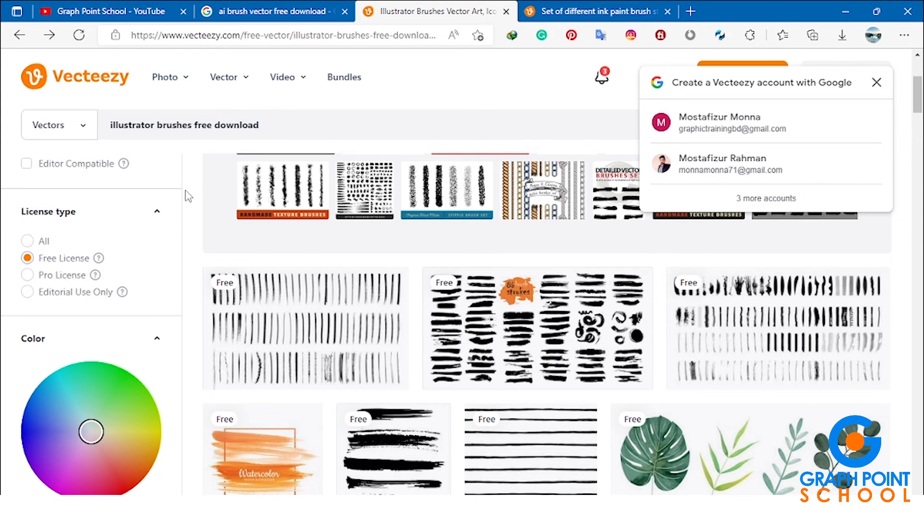
scroll(187, 196, down, 10)
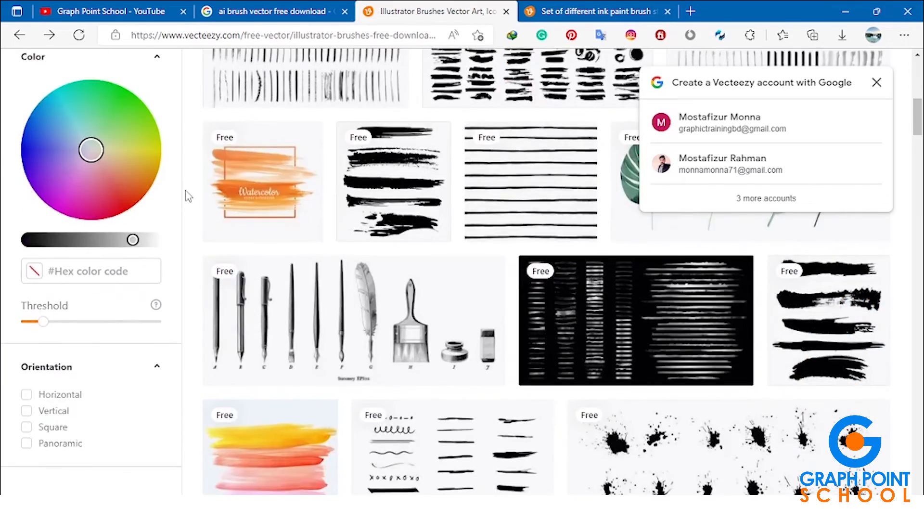
scroll(188, 196, down, 3)
scroll(188, 195, down, 16)
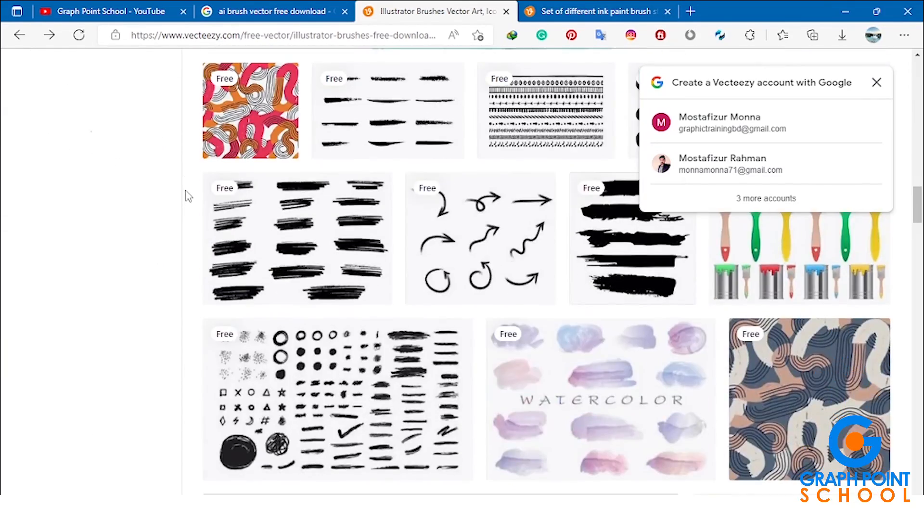
right_click(489, 252)
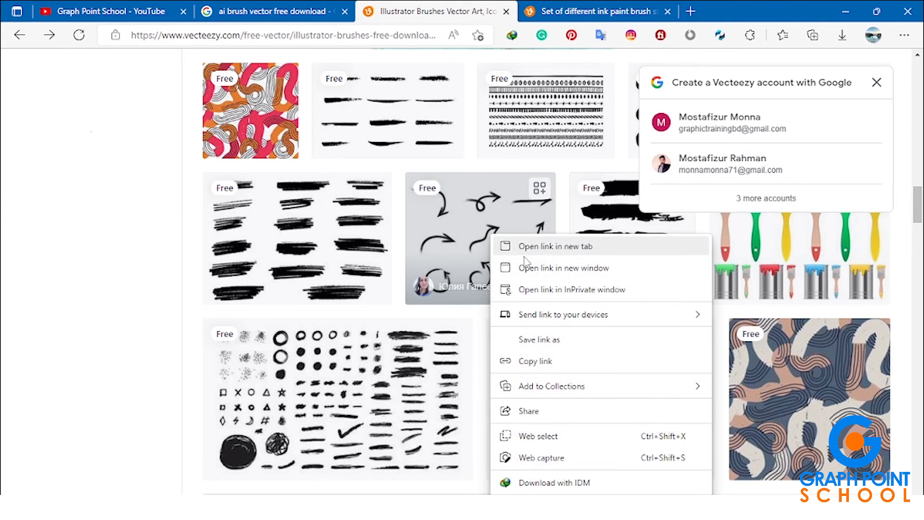
click(526, 250)
click(688, 11)
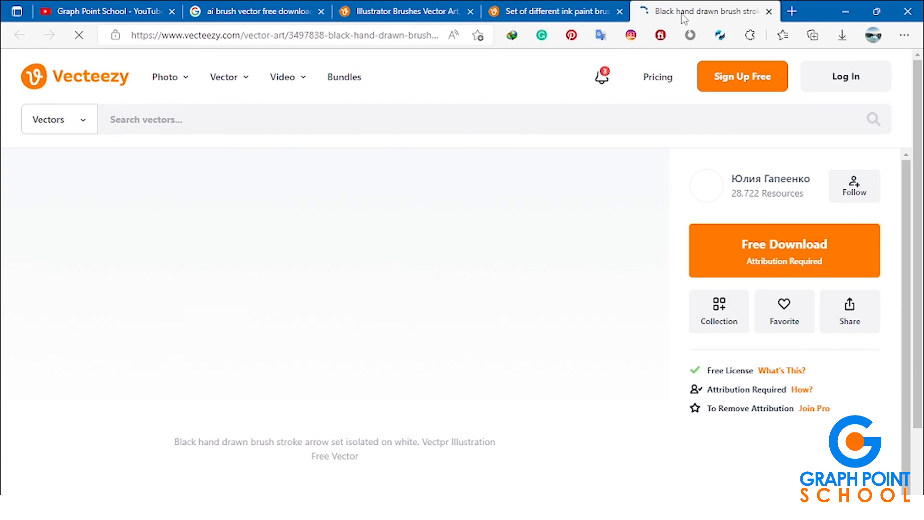
click(779, 265)
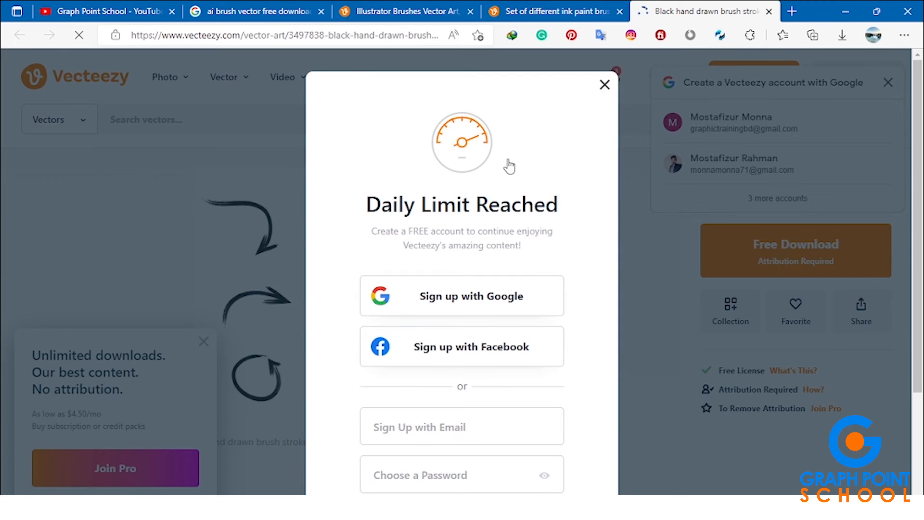
click(605, 85)
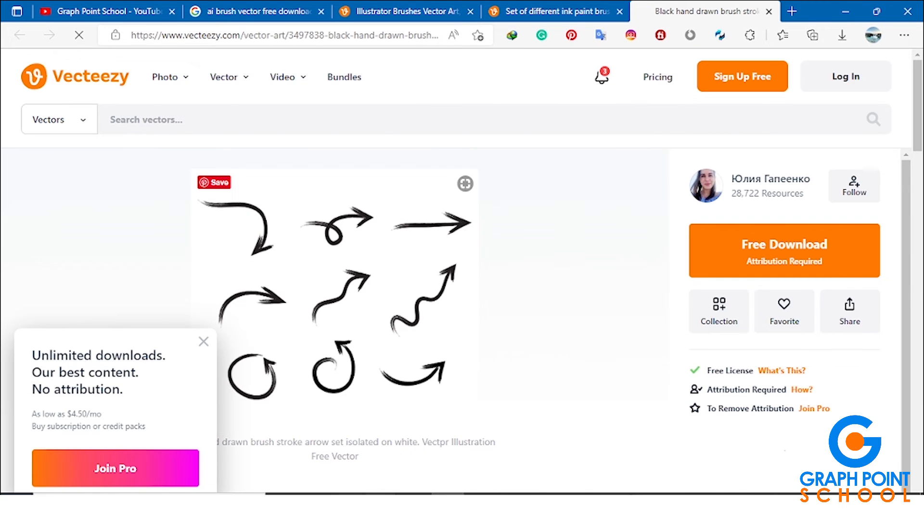
- Switch to File Explorer and open the Vector-Dry-Brush-Strokes folder in brash > Ai brash tools on drive G to examine its brush files
click(381, 505)
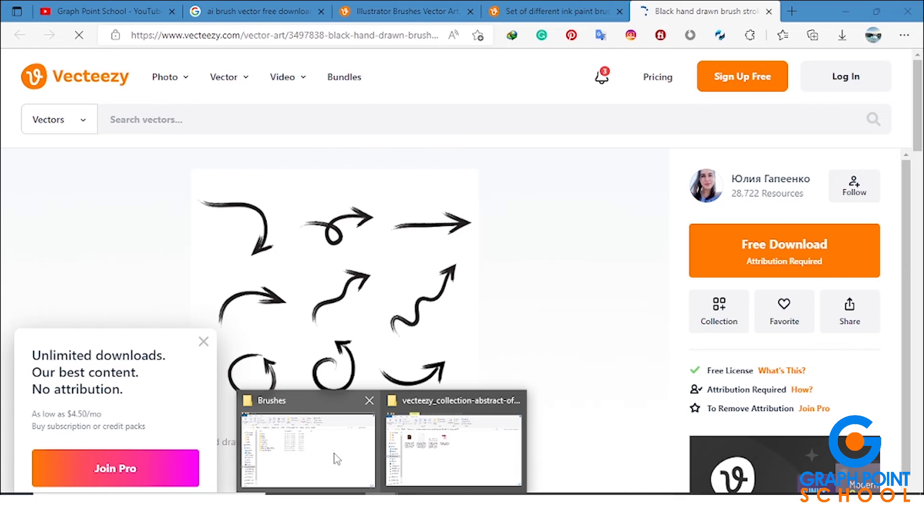
mouse_move(335, 457)
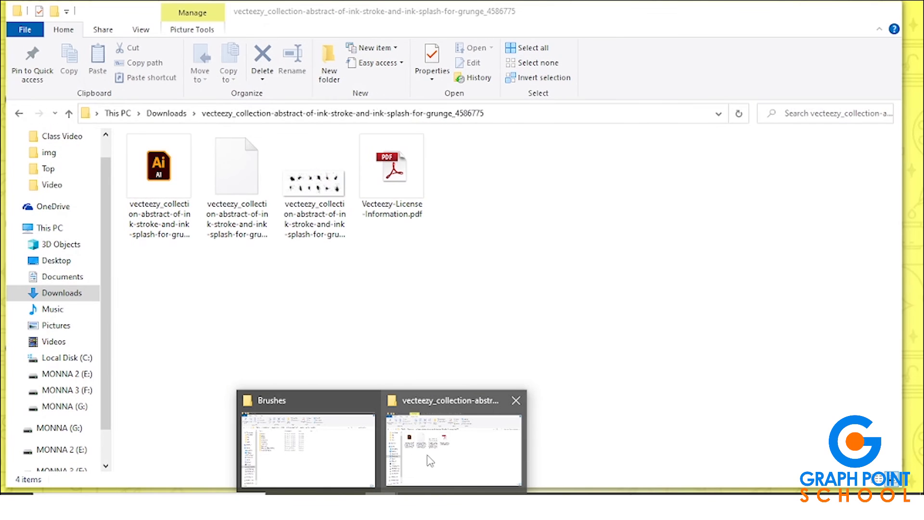
click(425, 454)
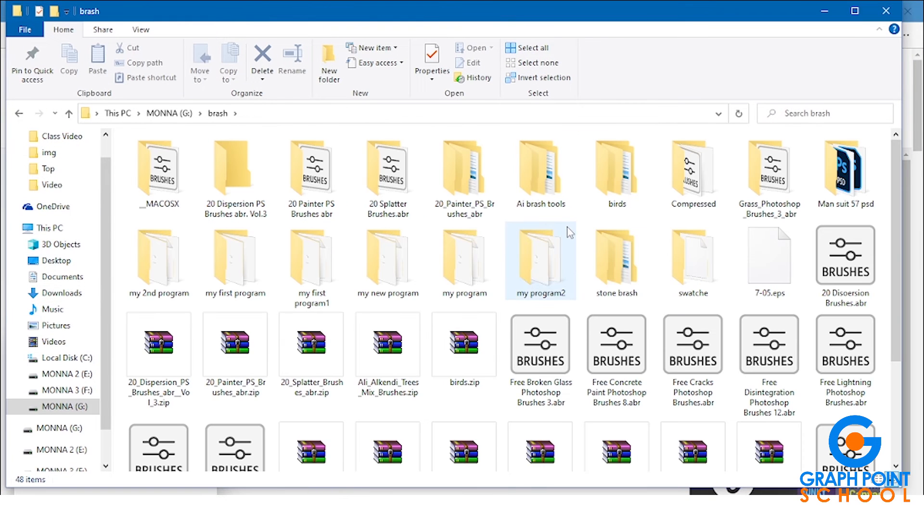
double_click(542, 191)
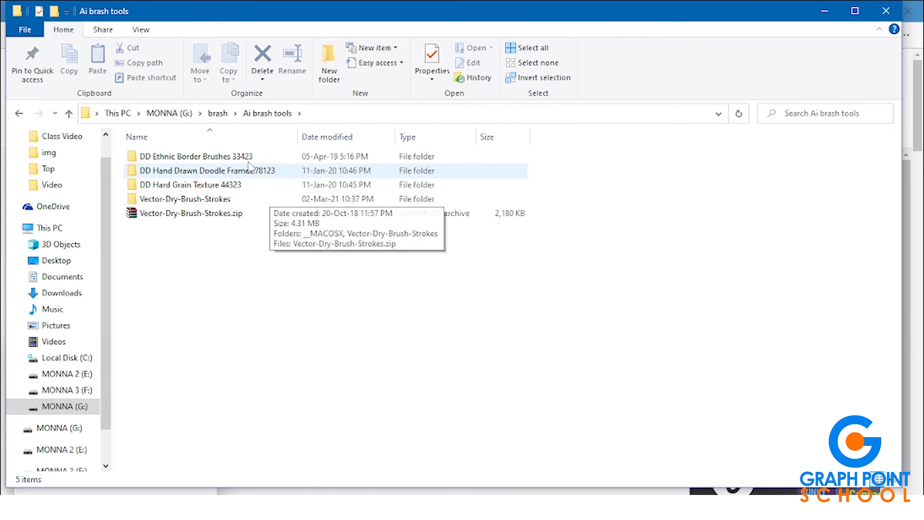
click(195, 199)
double_click(195, 199)
double_click(187, 170)
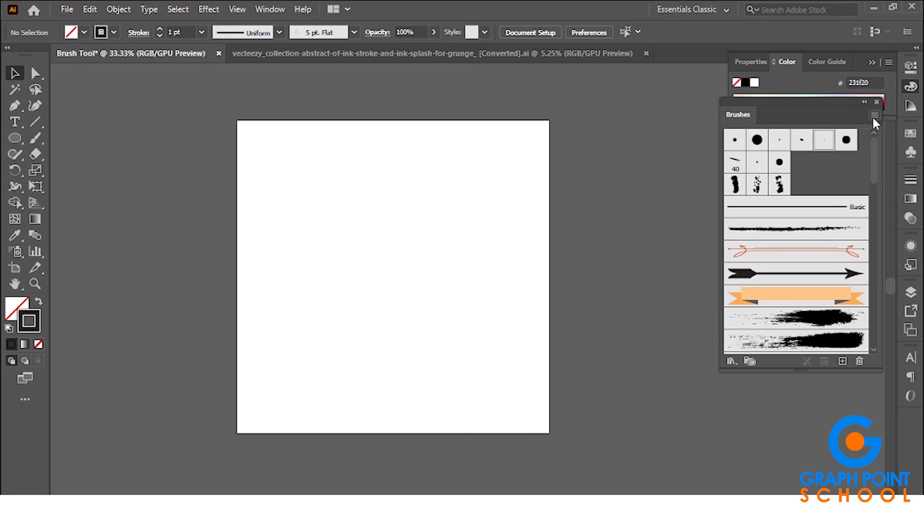
- In Illustrator, load the Vector-Dry-Brush-Strokes-[Brushes] library from G:\brash\Ai brash tools and place its enlarged panel beside the artboard
click(873, 115)
mouse_move(766, 356)
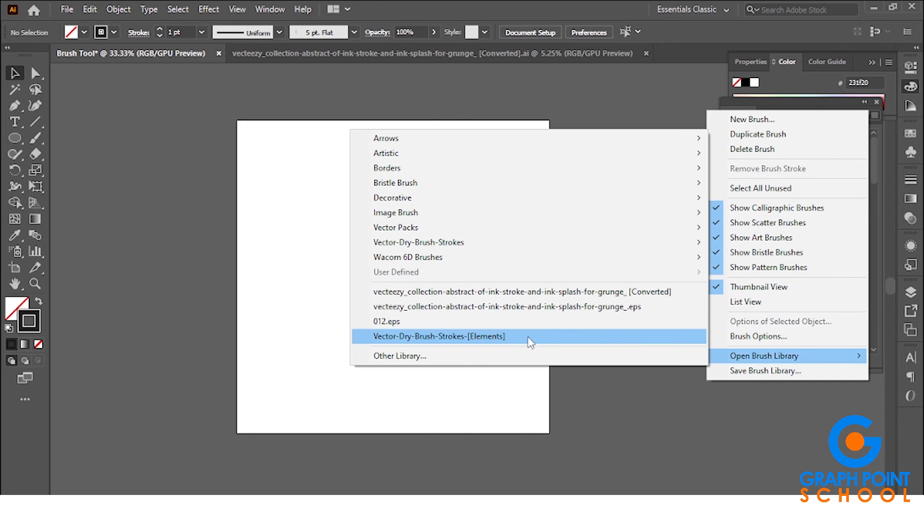
click(470, 356)
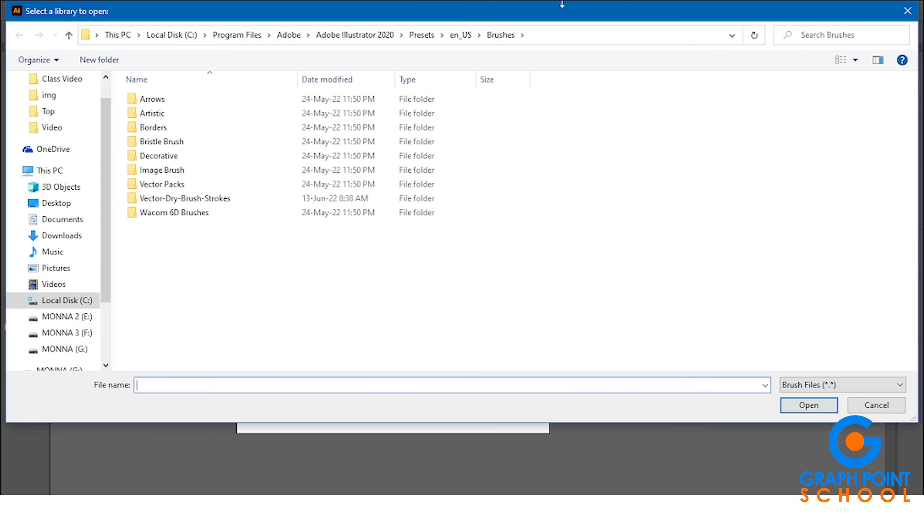
scroll(46, 288, down, 1)
click(62, 316)
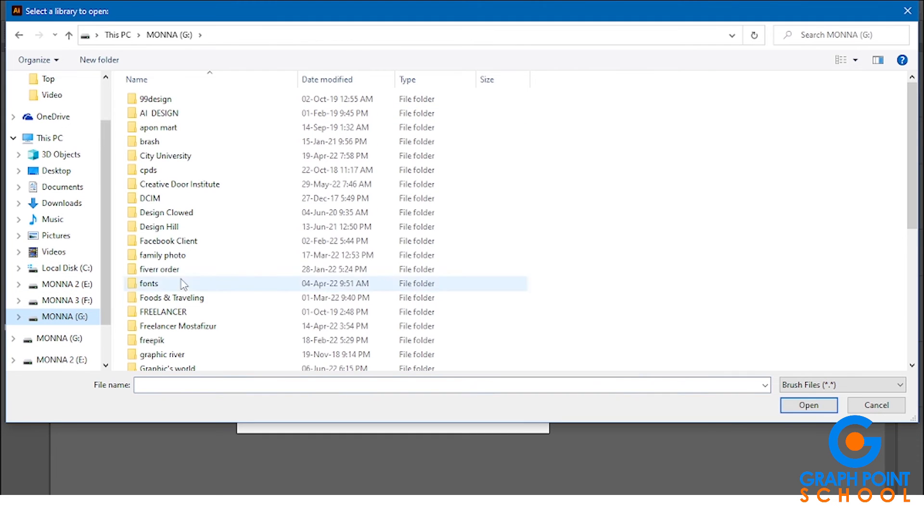
double_click(233, 143)
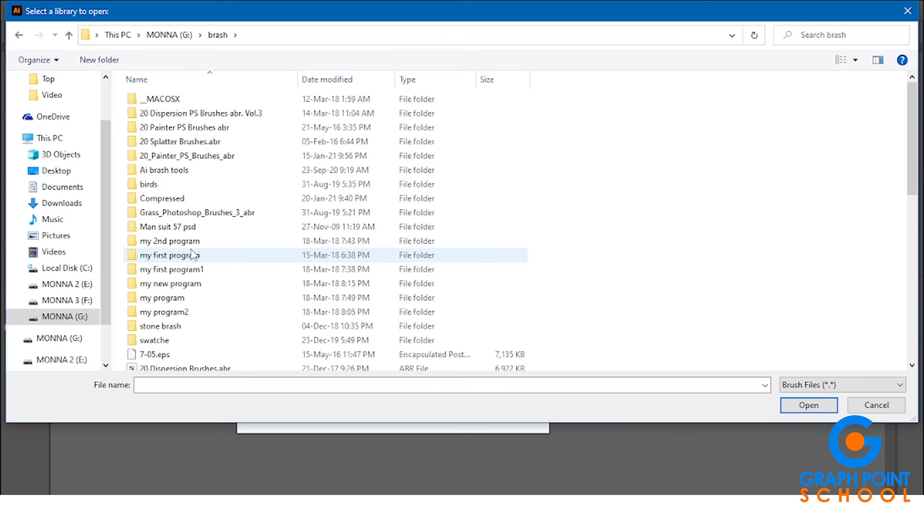
double_click(211, 171)
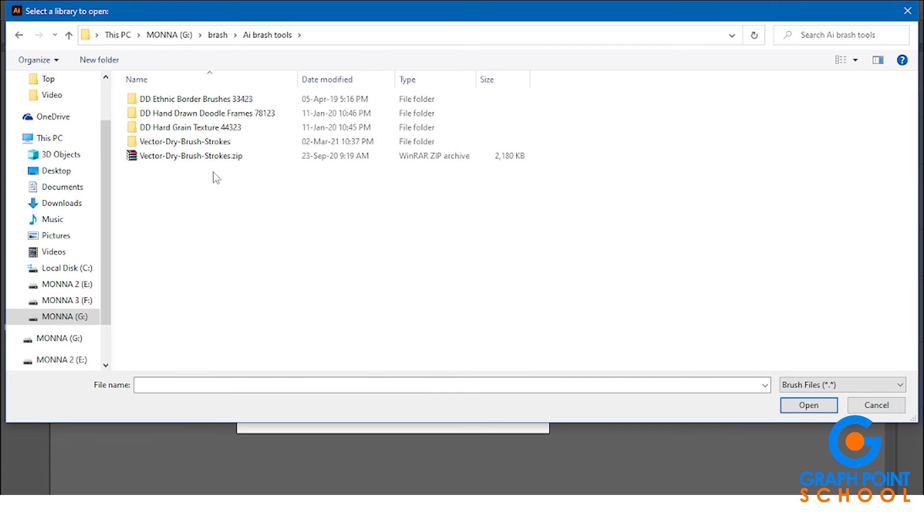
double_click(231, 143)
double_click(207, 114)
double_click(171, 121)
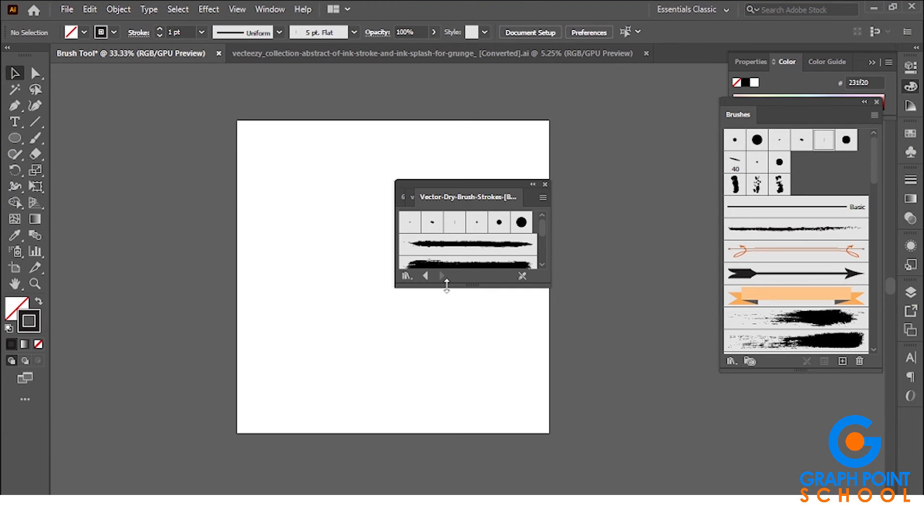
mouse_move(469, 287)
mouse_down()
mouse_move(462, 325)
mouse_move(469, 413)
mouse_up()
drag(483, 195, 662, 147)
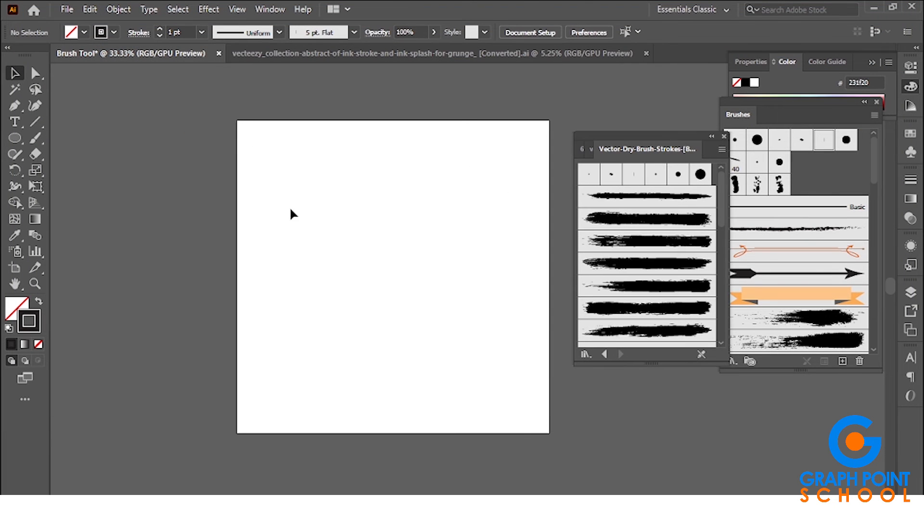
- Draw an open S-shaped curve across the middle of the artboard with the Pen tool
click(15, 106)
click(269, 276)
drag(364, 239, 448, 320)
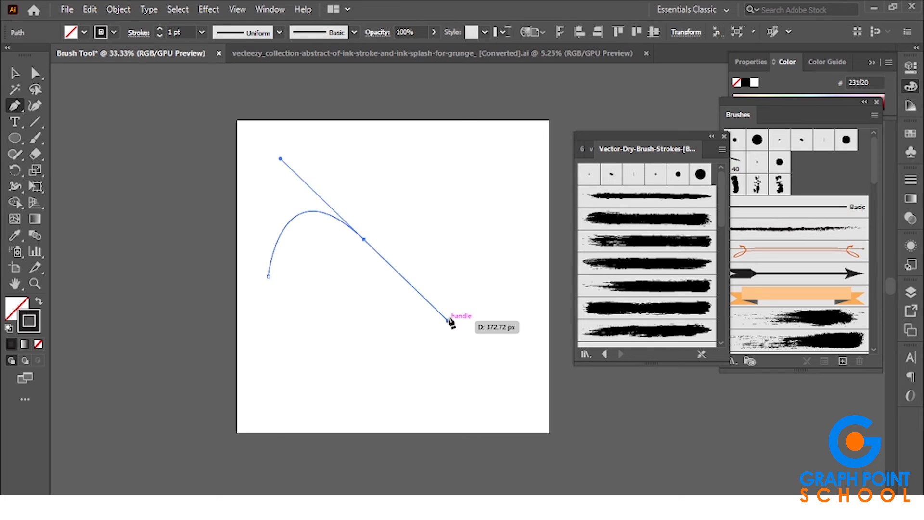
drag(516, 276, 50, 100)
- Apply the SG Dry Brush Stroke 4 brush to the S-curve and set its stroke weight to 9 pt
click(15, 74)
drag(275, 169, 386, 304)
click(636, 269)
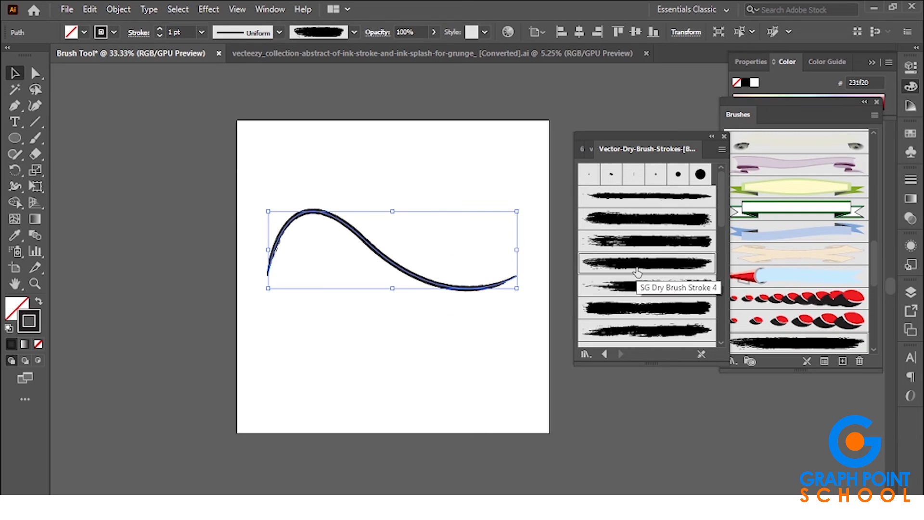
click(404, 174)
drag(297, 184, 373, 236)
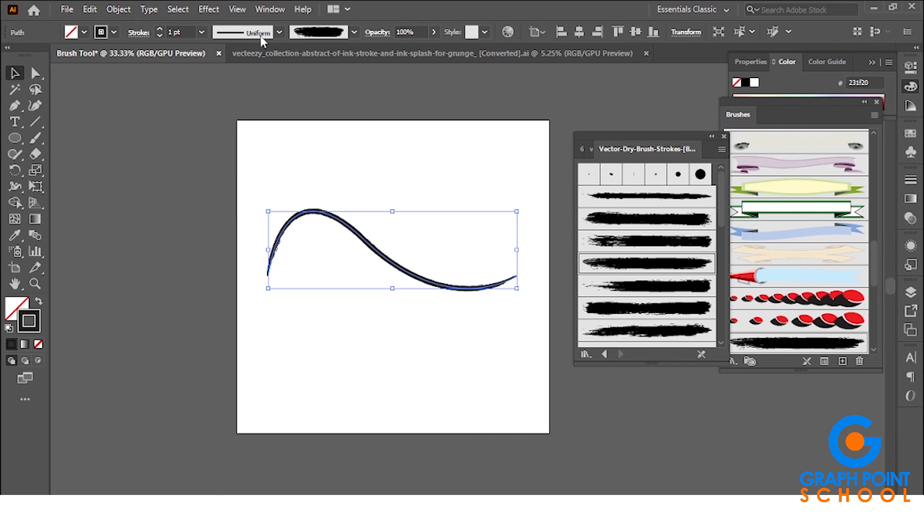
scroll(192, 29, up, 8)
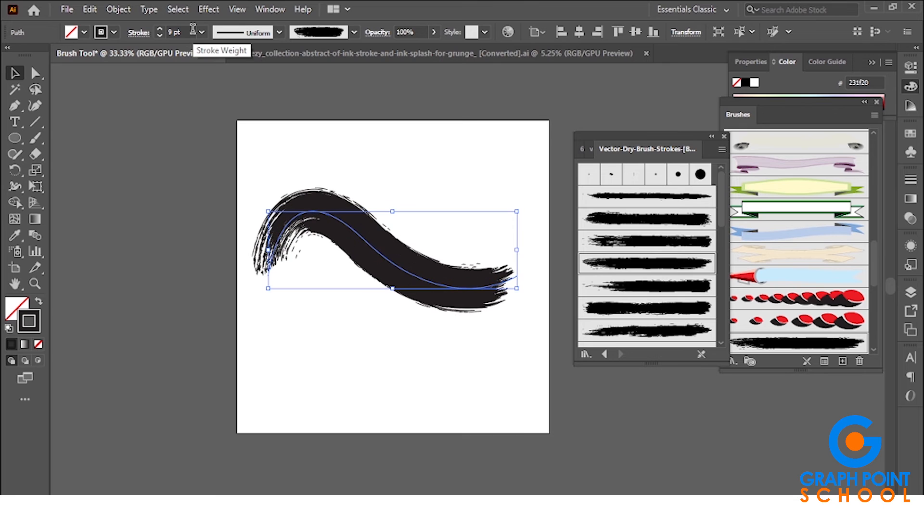
- Rotate the brushed curve counterclockwise and move it to the upper part of the artboard
click(286, 155)
click(433, 303)
mouse_move(517, 291)
mouse_down()
mouse_move(541, 231)
mouse_move(514, 249)
mouse_up()
mouse_move(436, 260)
mouse_down()
mouse_move(453, 240)
mouse_move(455, 190)
mouse_up()
click(449, 287)
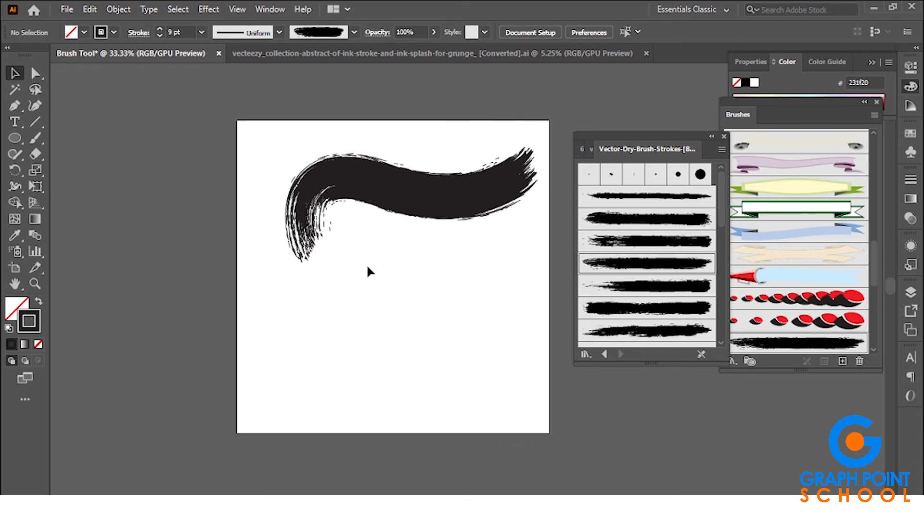
- Leave the brushed curve deselected and move the dry brush library panel clear of the Brushes panel
drag(244, 143, 413, 261)
click(469, 274)
drag(656, 139, 606, 136)
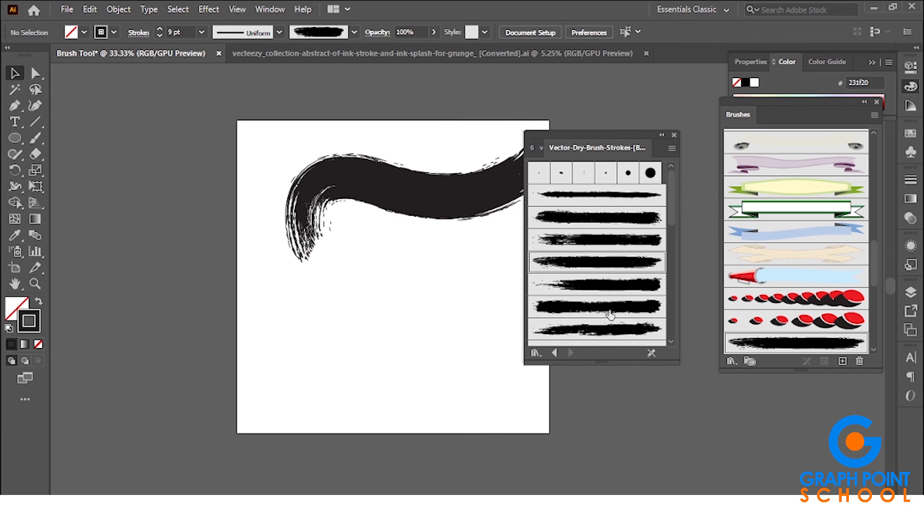
- Examine the list of available brush libraries without opening one
click(874, 114)
click(875, 115)
click(874, 114)
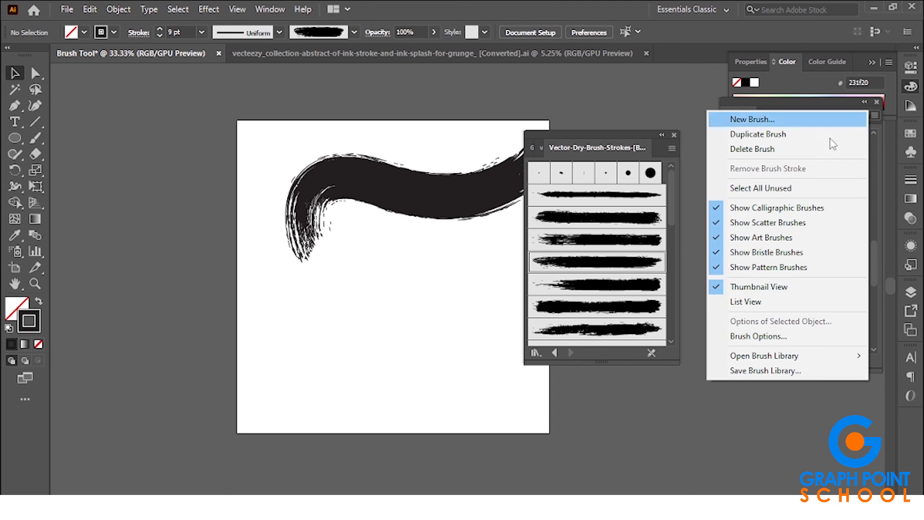
mouse_move(794, 355)
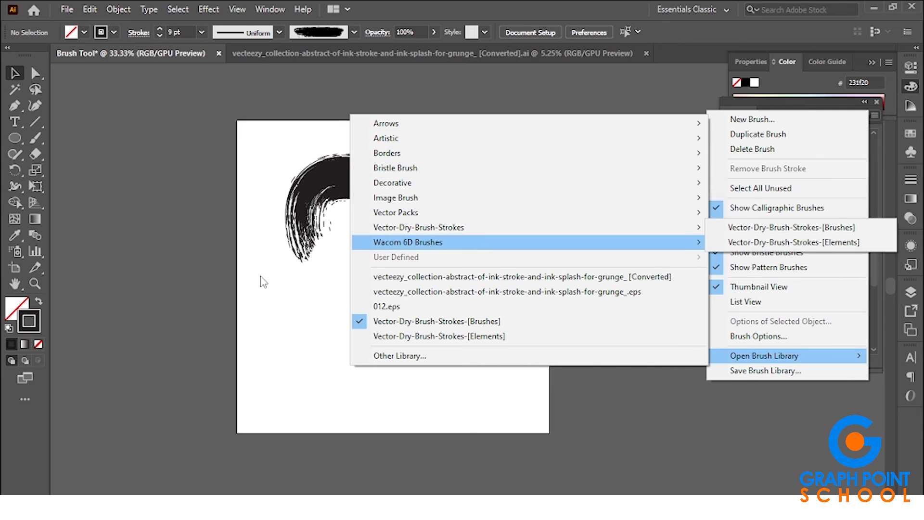
click(306, 430)
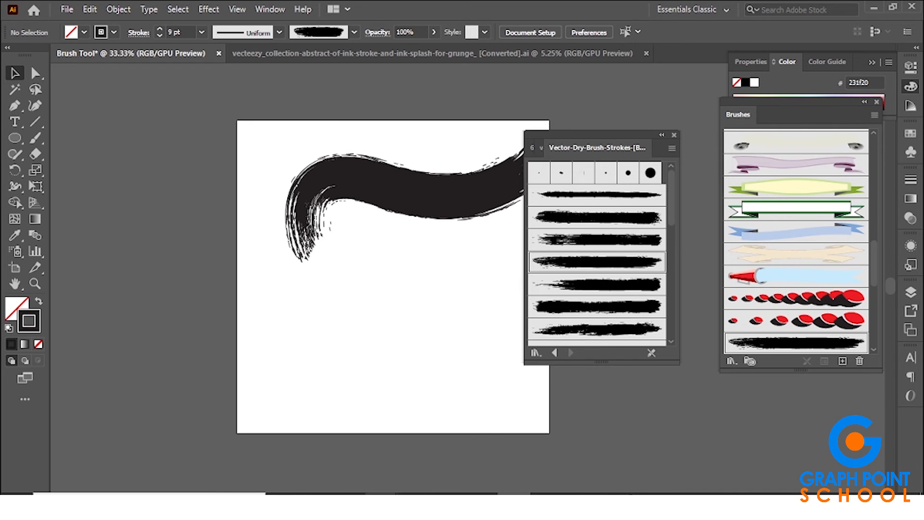
- Switch to File Explorer and copy the inner Vector-Dry-Brush-Strokes folder from the Ai brash tools folder
click(380, 504)
click(262, 114)
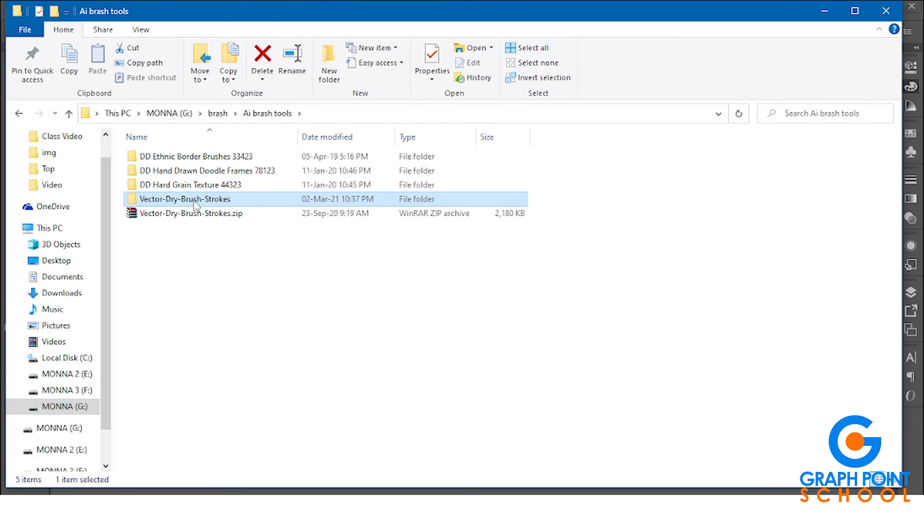
double_click(194, 202)
click(187, 174)
double_click(188, 172)
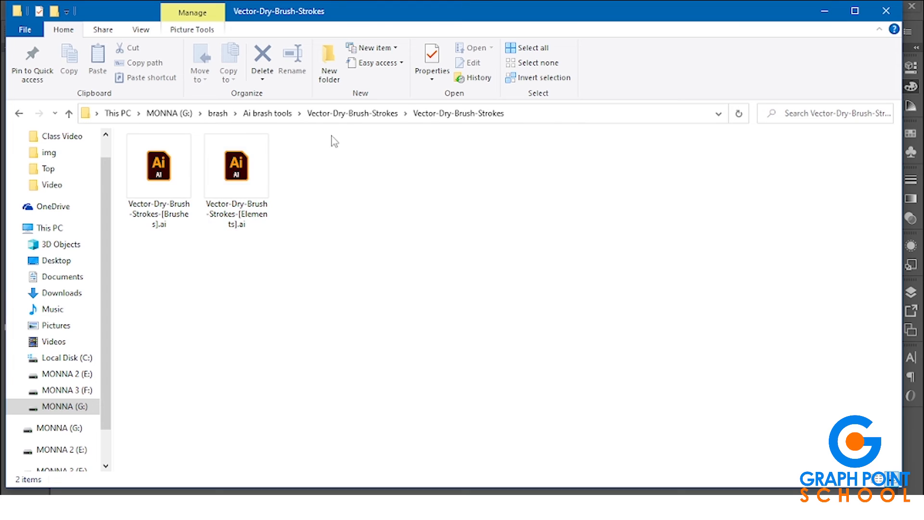
click(345, 113)
click(195, 173)
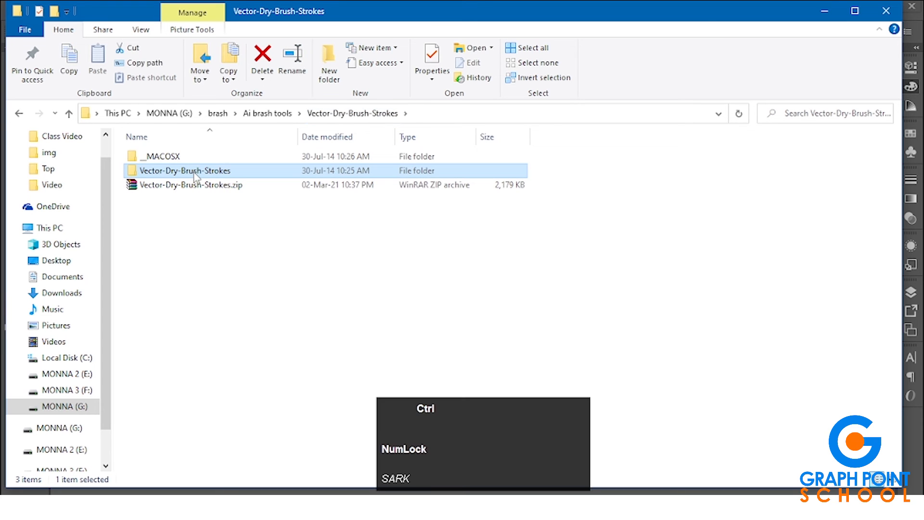
key(ctrl+c)
click(262, 211)
click(243, 172)
key(ctrl+c)
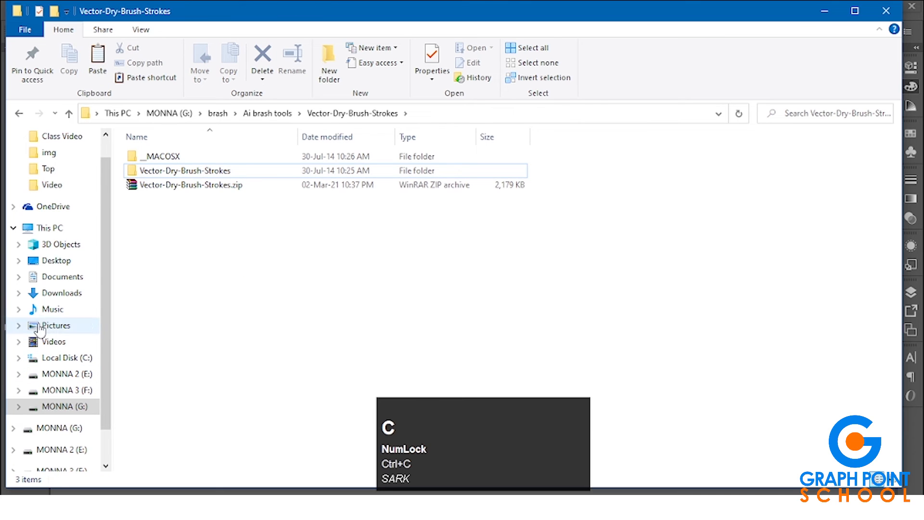
- Open the Adobe Illustrator 2020 installation folder under Program Files\Adobe on Local Disk (C:)
click(48, 228)
click(153, 306)
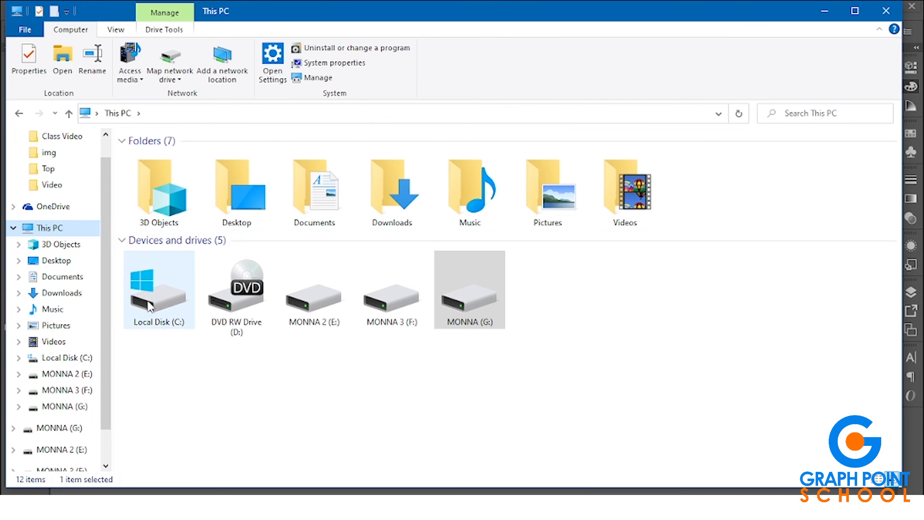
double_click(153, 306)
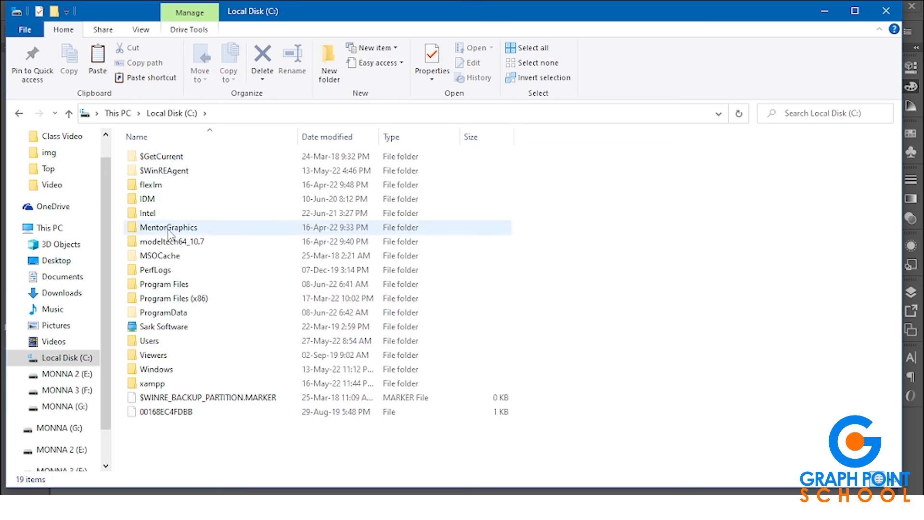
click(162, 289)
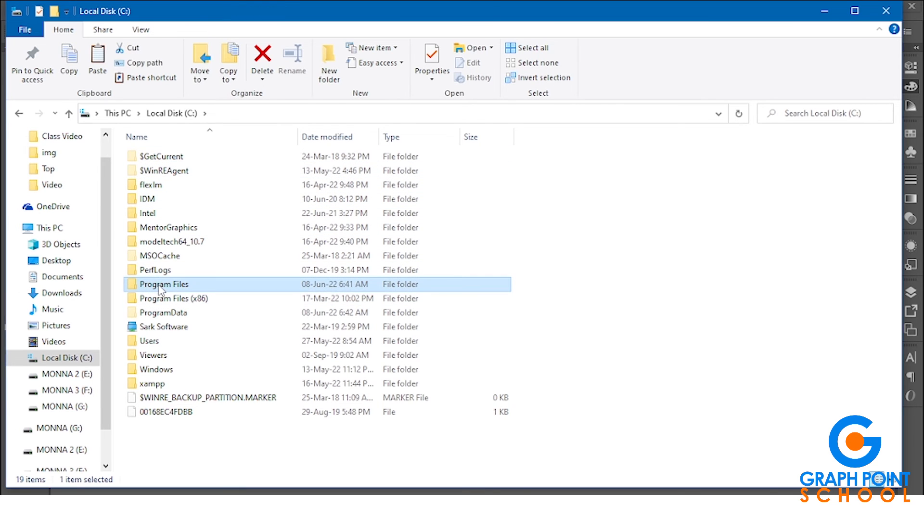
double_click(159, 289)
click(191, 171)
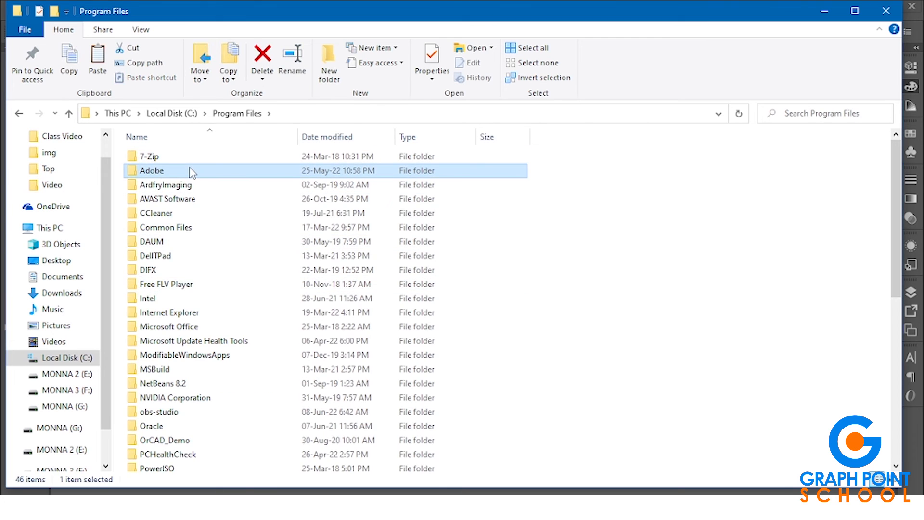
double_click(190, 171)
click(190, 163)
double_click(192, 162)
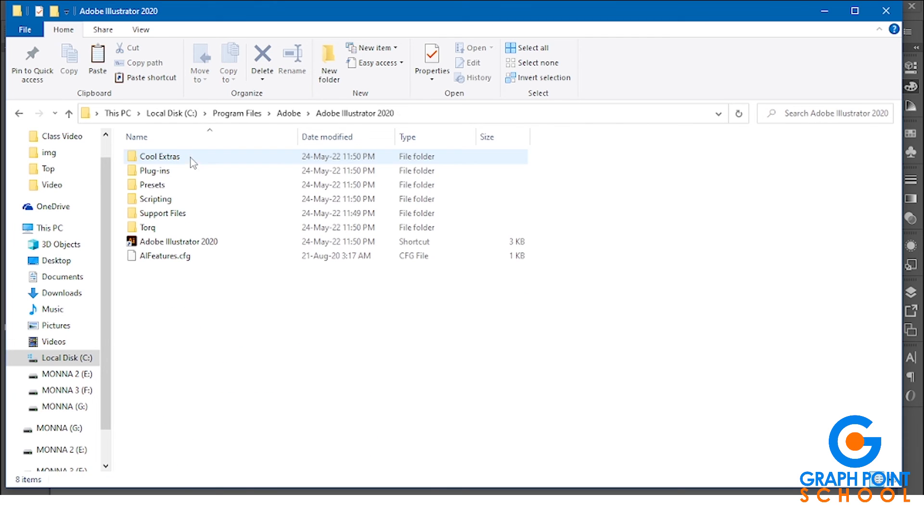
- Paste the copied brush folder into Presets\en_US, granting administrator permission for the copy
click(197, 189)
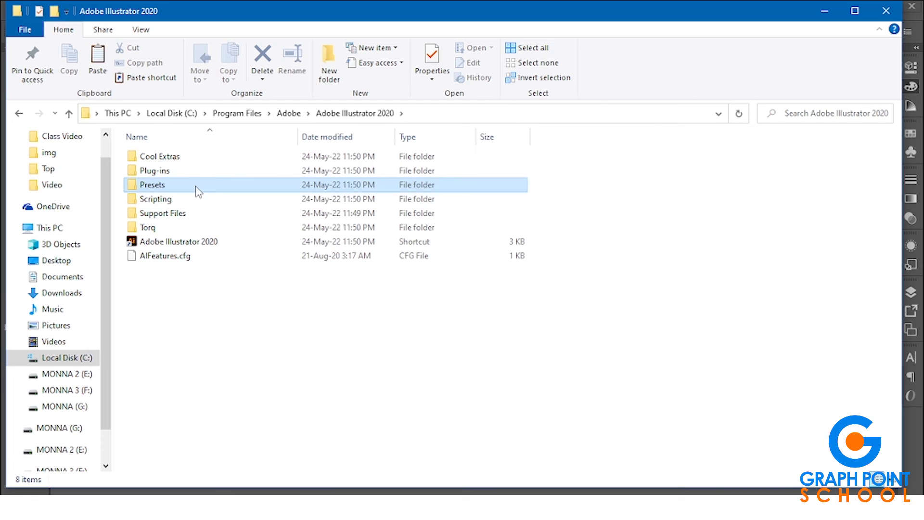
double_click(198, 188)
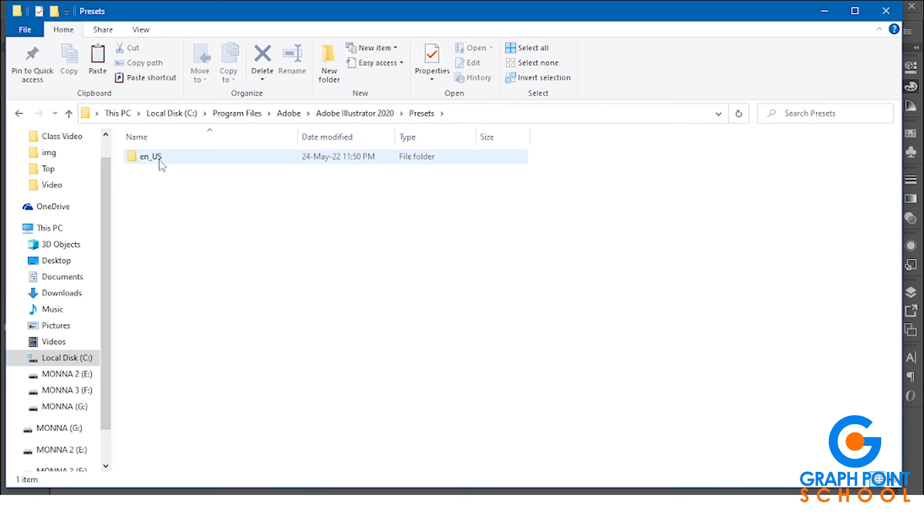
double_click(174, 162)
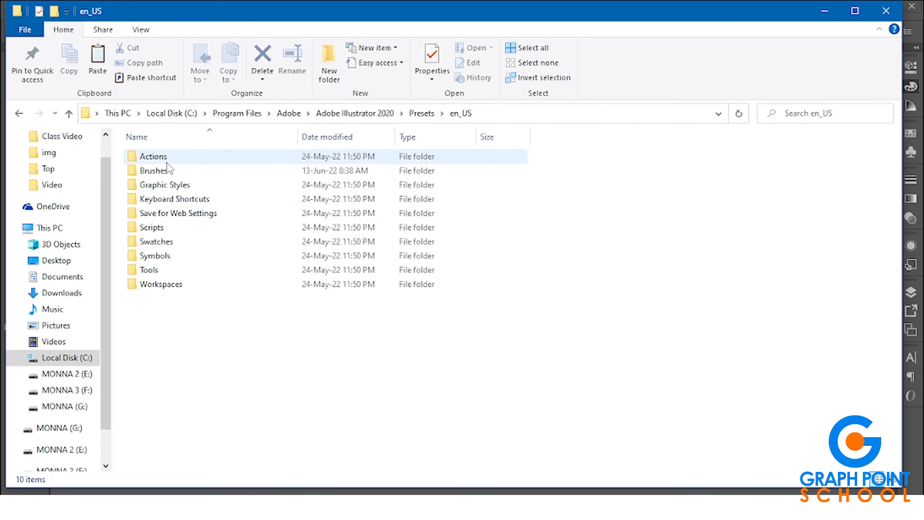
key(ctrl+v)
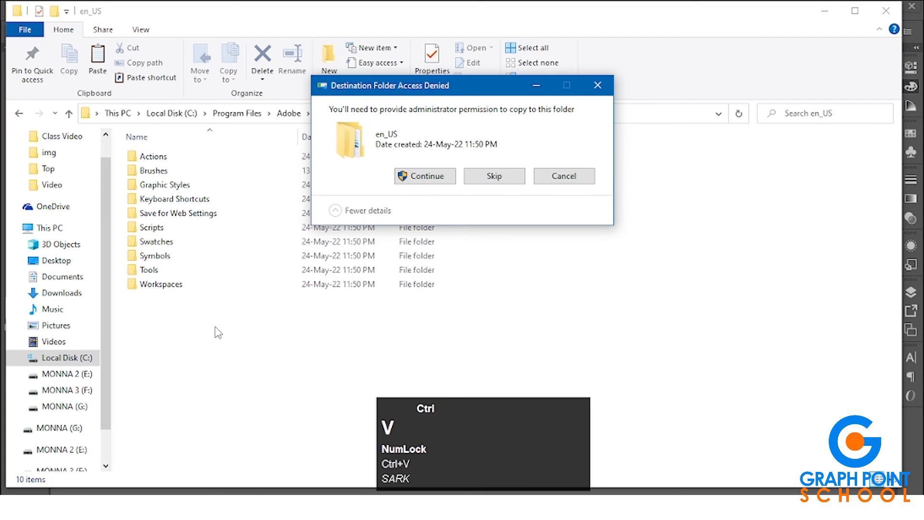
click(417, 177)
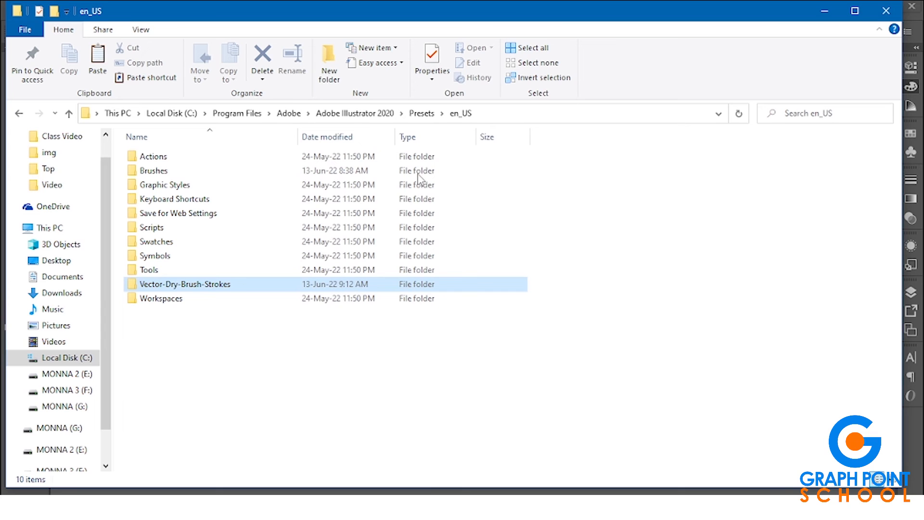
click(217, 335)
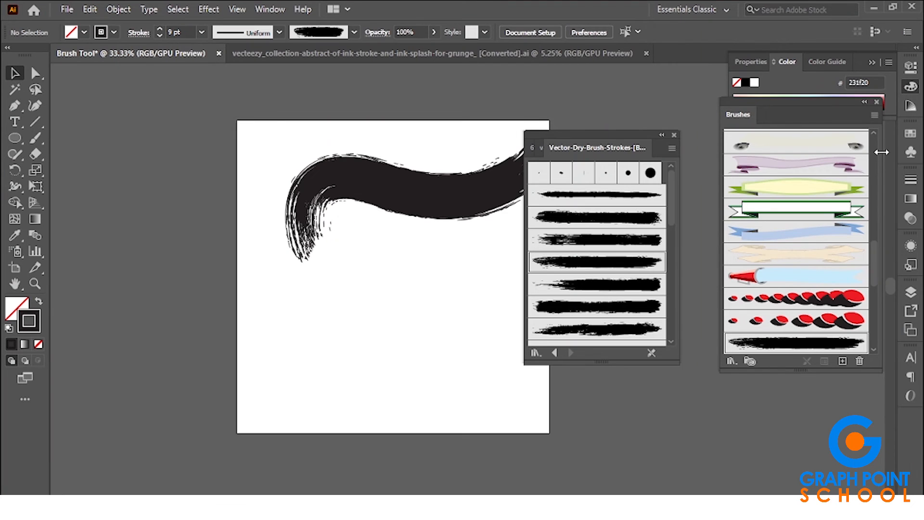
- Switch back to Illustrator, load the Vector-Dry-Brush-Strokes-[Elements] brush library and move it clear of the other library panel
click(873, 116)
mouse_move(814, 358)
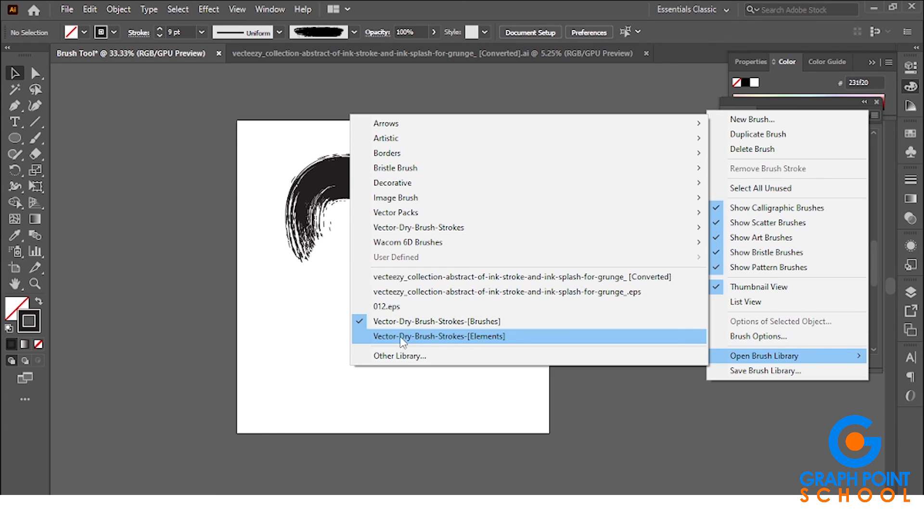
click(421, 337)
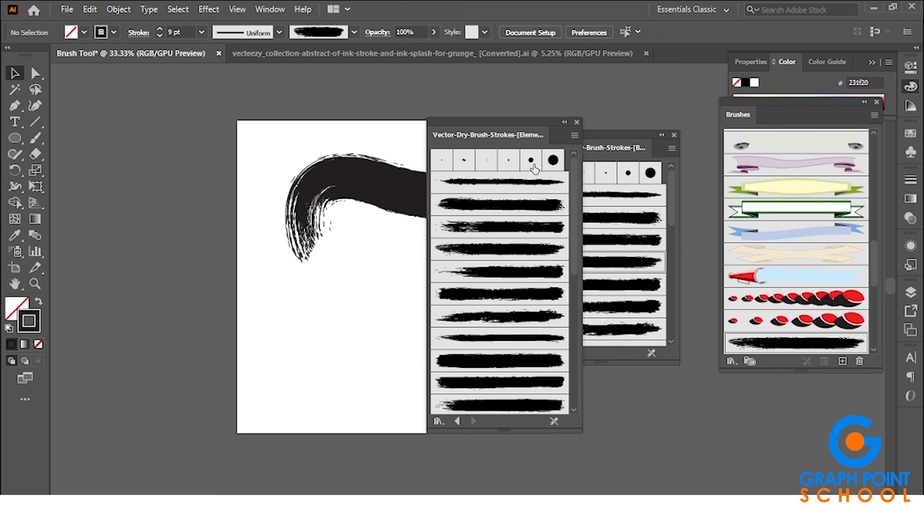
drag(576, 128, 474, 128)
mouse_move(411, 119)
mouse_down()
mouse_move(355, 126)
mouse_move(399, 109)
mouse_up()
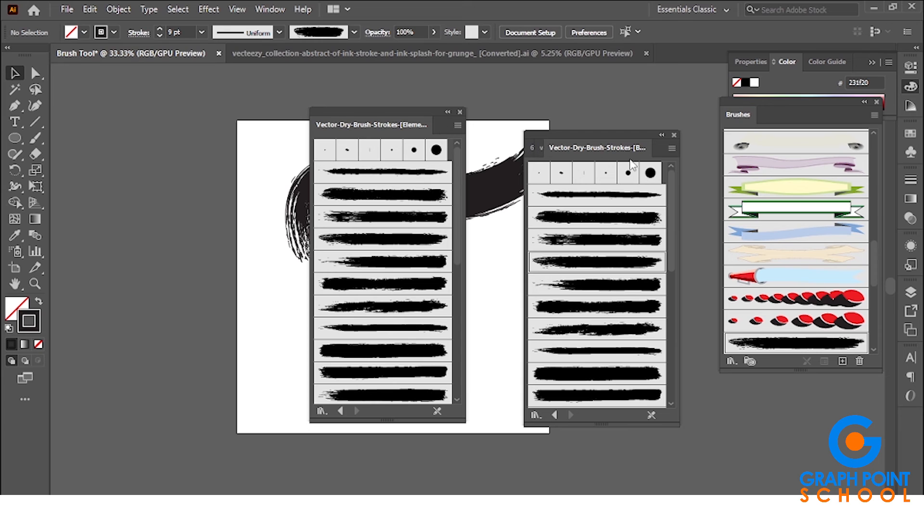
- Close both floating dry brush libraries and delete the brushed curve from the Brush Tool document
click(420, 48)
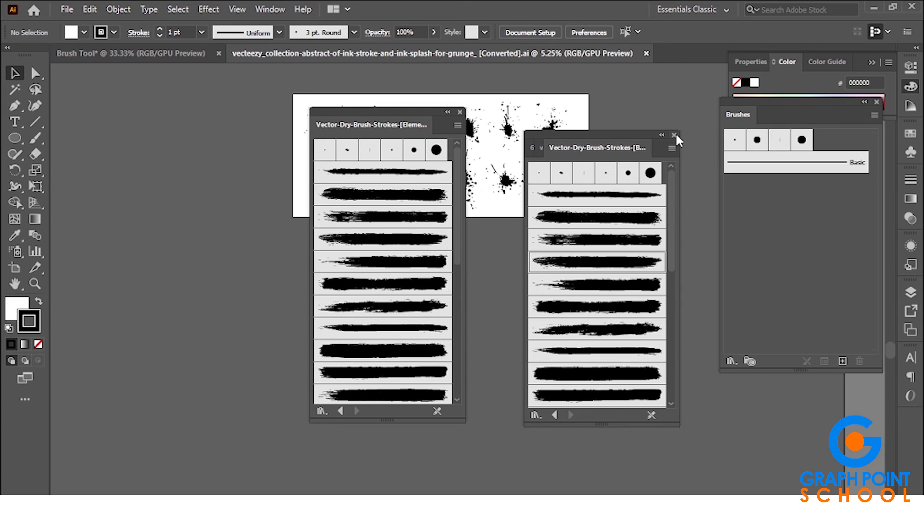
click(674, 135)
click(460, 113)
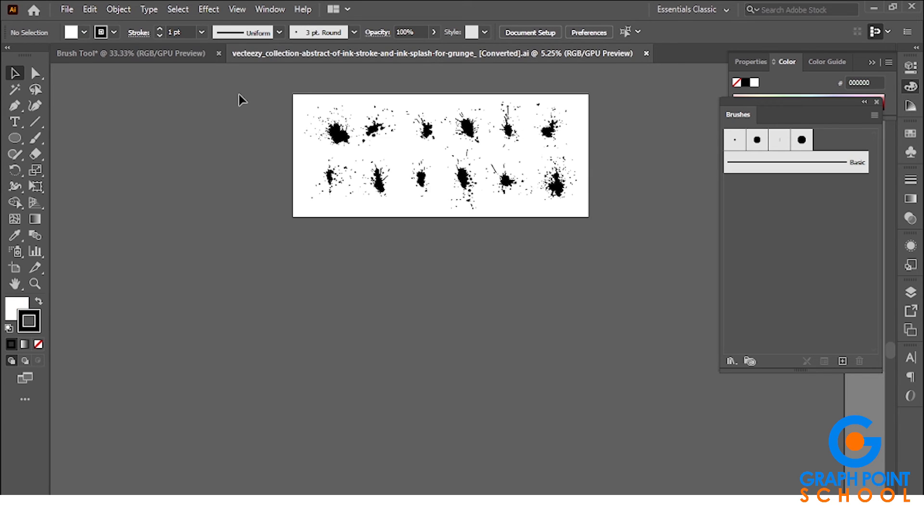
click(174, 53)
key(Delete)
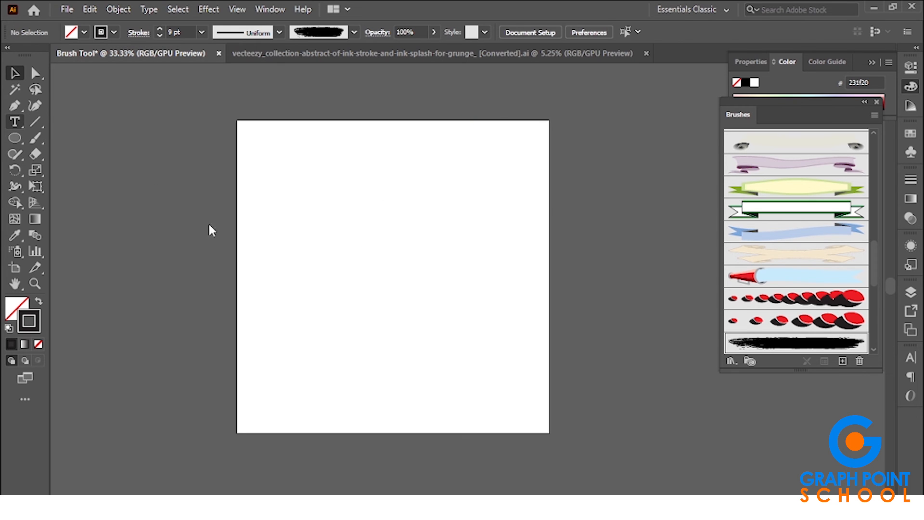
- Add the letter M as 72 pt Myriad Pro text on the empty artboard
key(t)
click(264, 272)
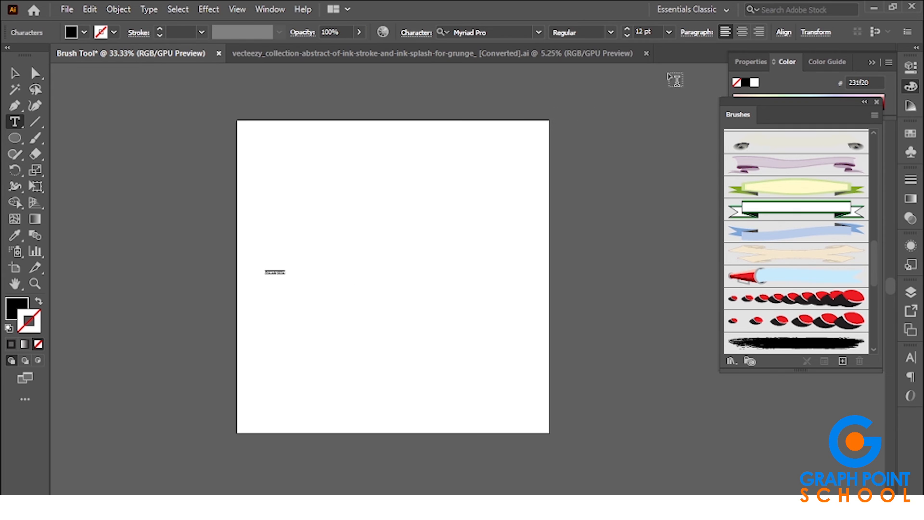
click(669, 32)
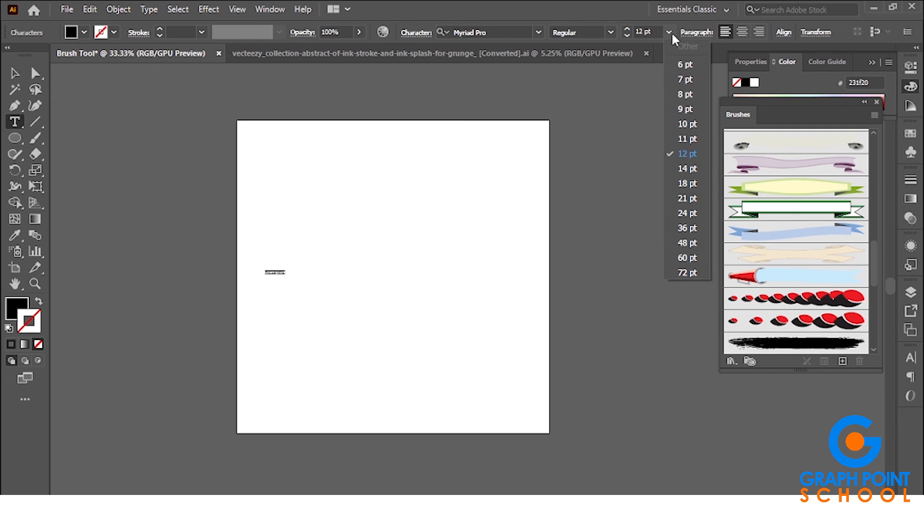
click(686, 273)
text(M)
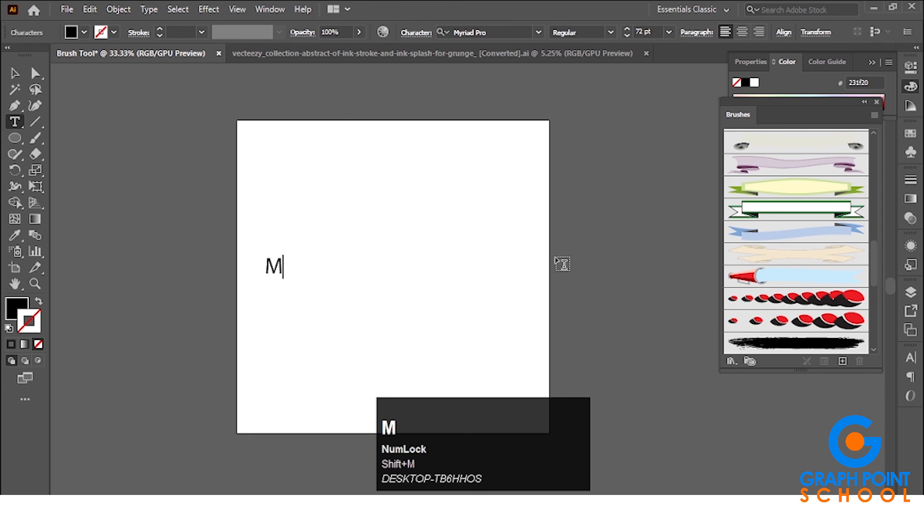
click(14, 73)
click(323, 275)
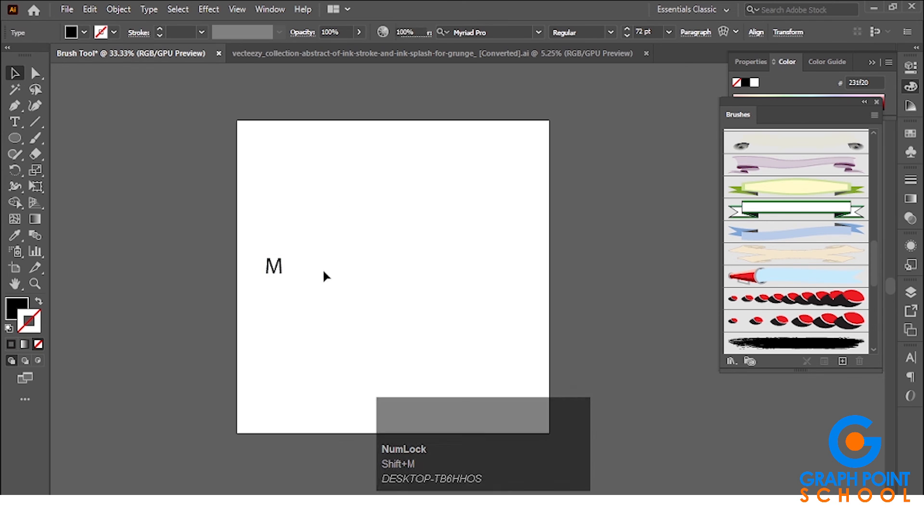
- Scale the letter M up to about 586 pt and position it near the artboard's centre
click(279, 275)
drag(326, 301, 453, 379)
drag(351, 344, 430, 290)
drag(432, 324, 516, 401)
drag(396, 330, 352, 297)
click(524, 278)
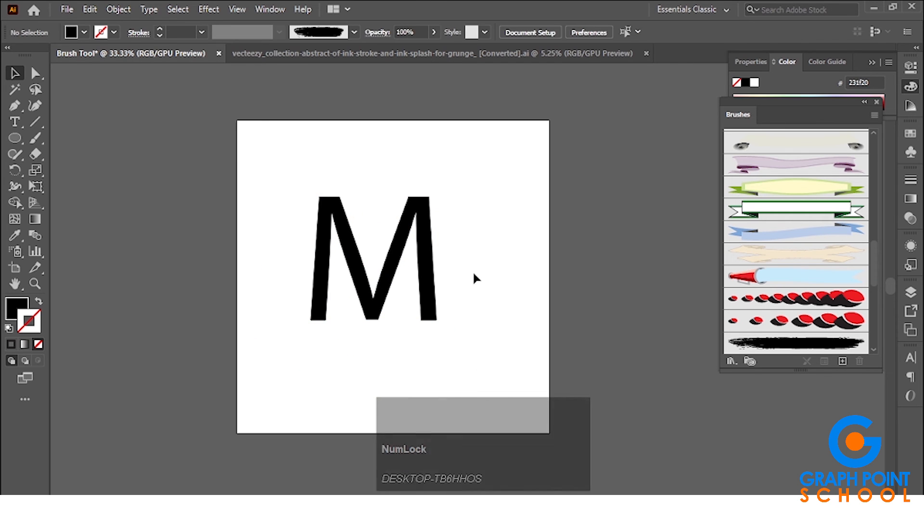
drag(395, 260, 409, 264)
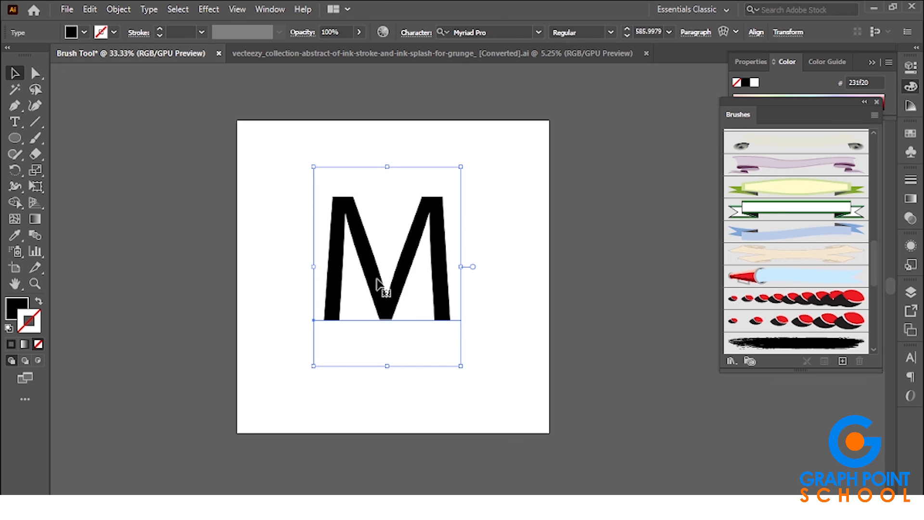
- Try replacing the letter M with P as live text, undo the replacement and deselect the text
click(15, 124)
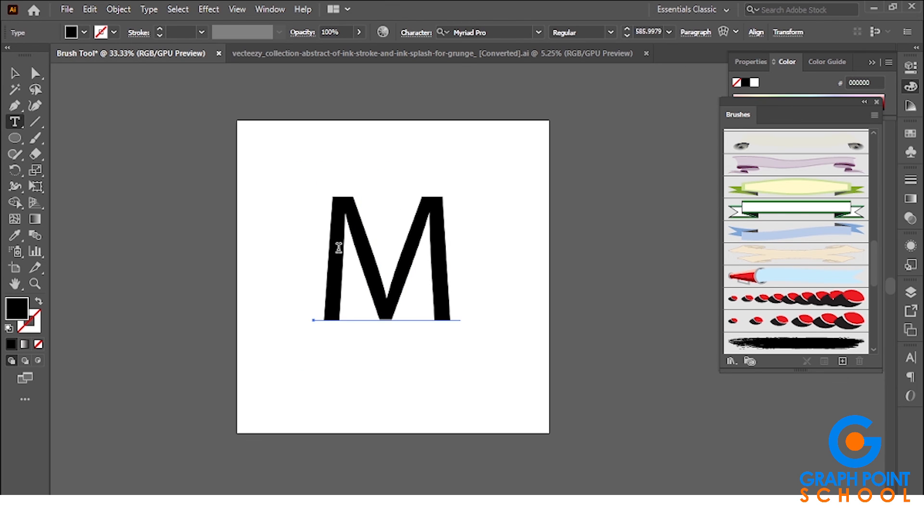
drag(341, 246, 487, 265)
text(P)
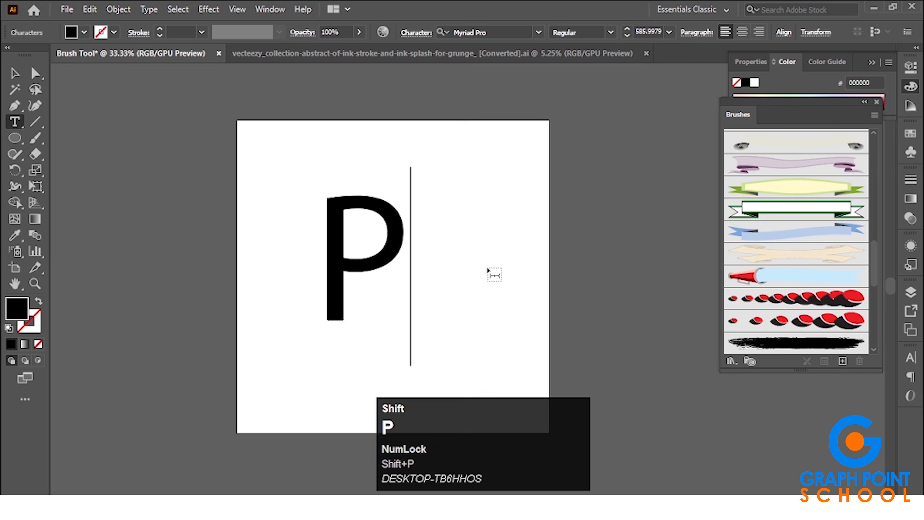
key(ctrl+z)
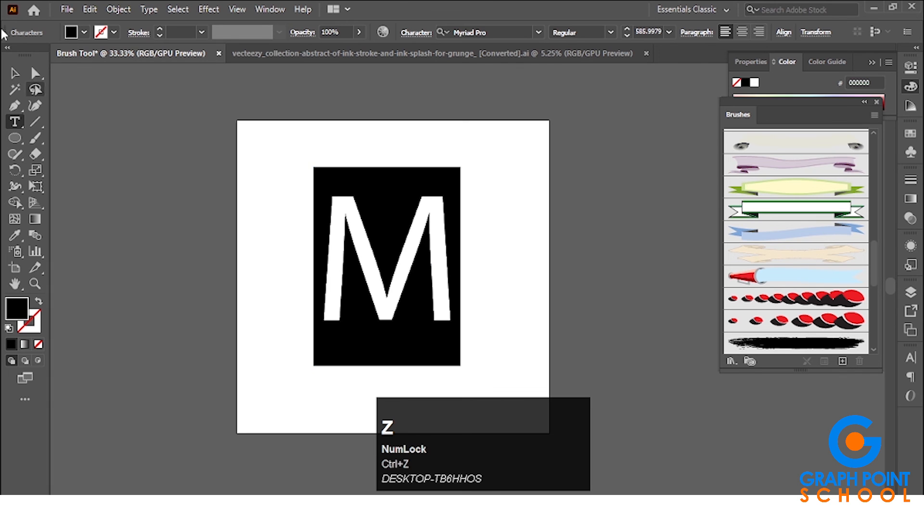
click(15, 72)
click(346, 231)
click(344, 236)
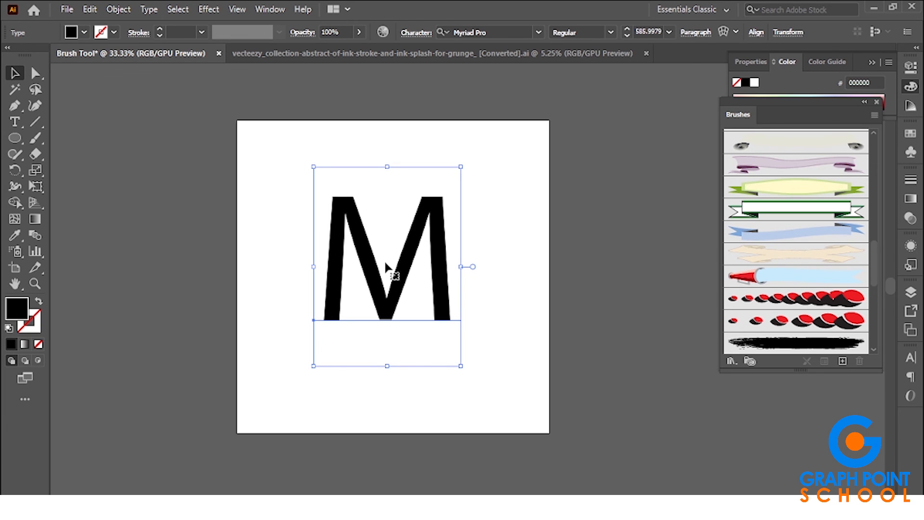
click(496, 255)
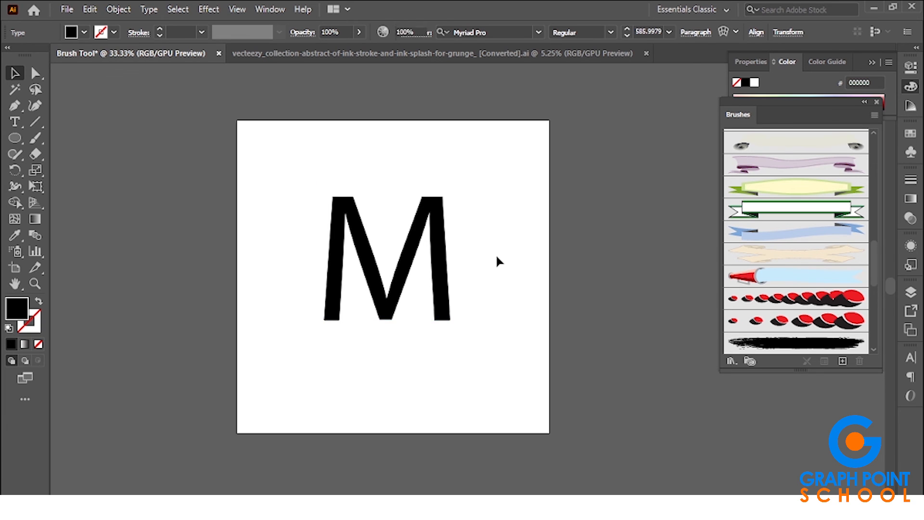
- Convert the letter M to outlines and select the outlined letter
click(391, 259)
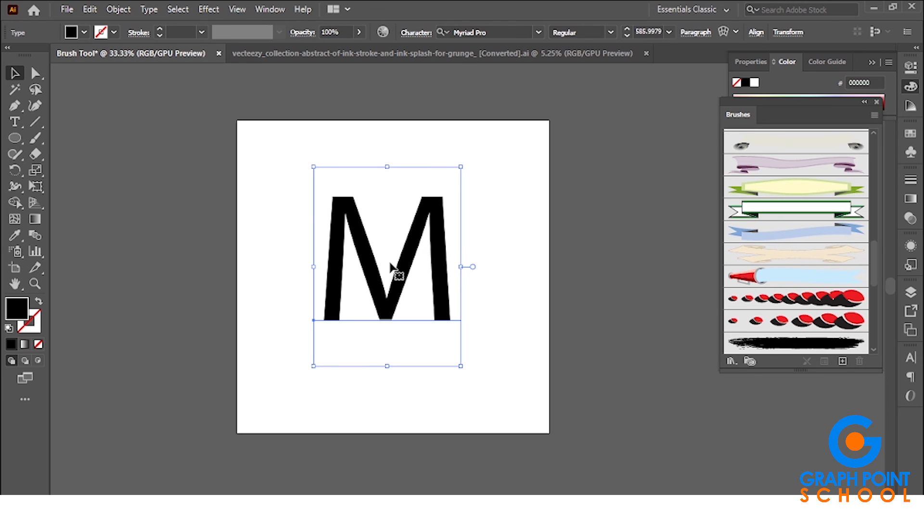
right_click(391, 266)
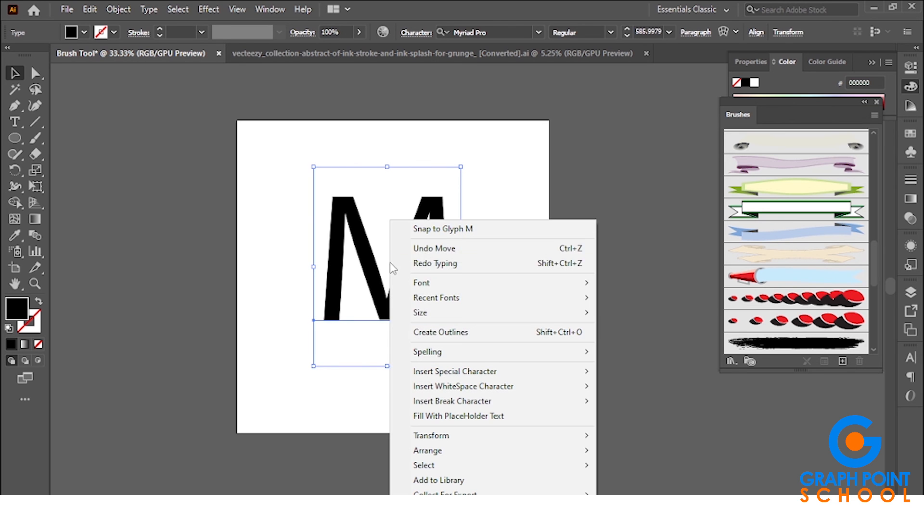
click(457, 332)
click(509, 326)
click(444, 306)
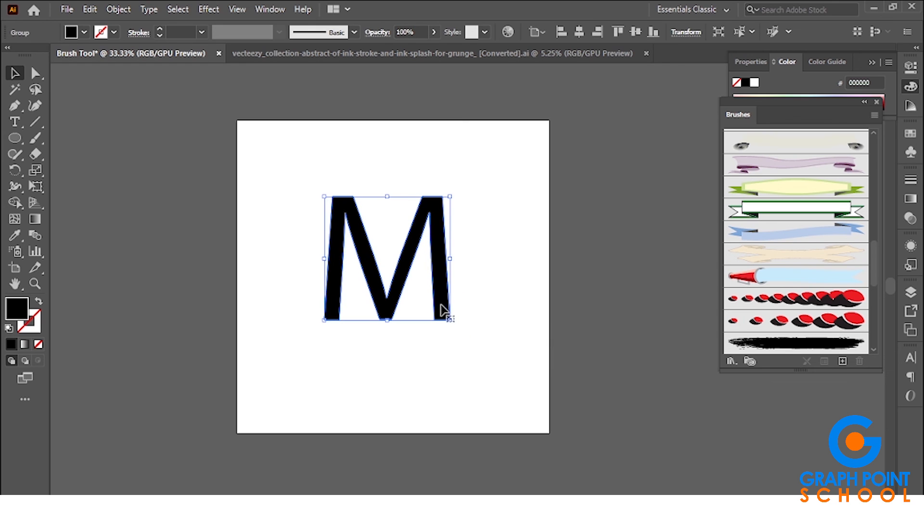
- Try shifting the outlined letter M slightly, undo the move and revert the letter to live text
click(476, 322)
mouse_move(448, 313)
mouse_down()
mouse_move(486, 311)
mouse_move(452, 304)
mouse_up()
click(500, 303)
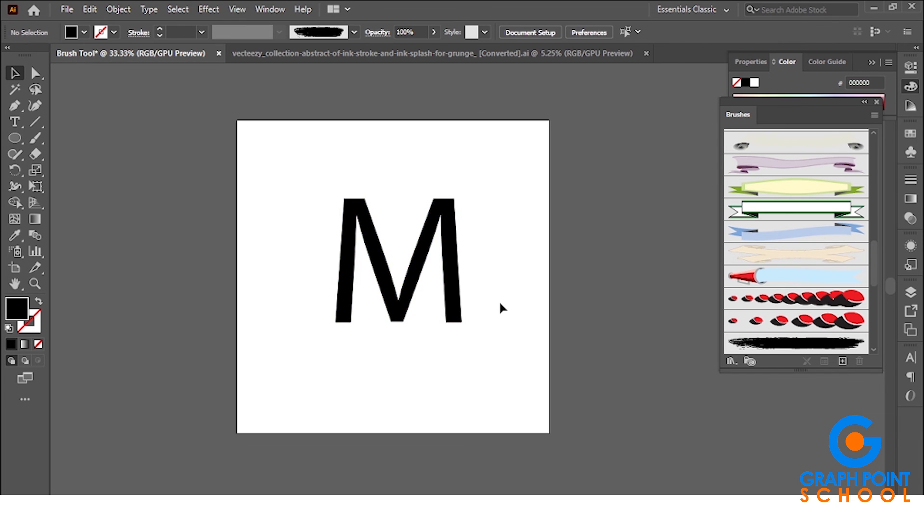
key(ctrl+z)
key(ctrl+z)
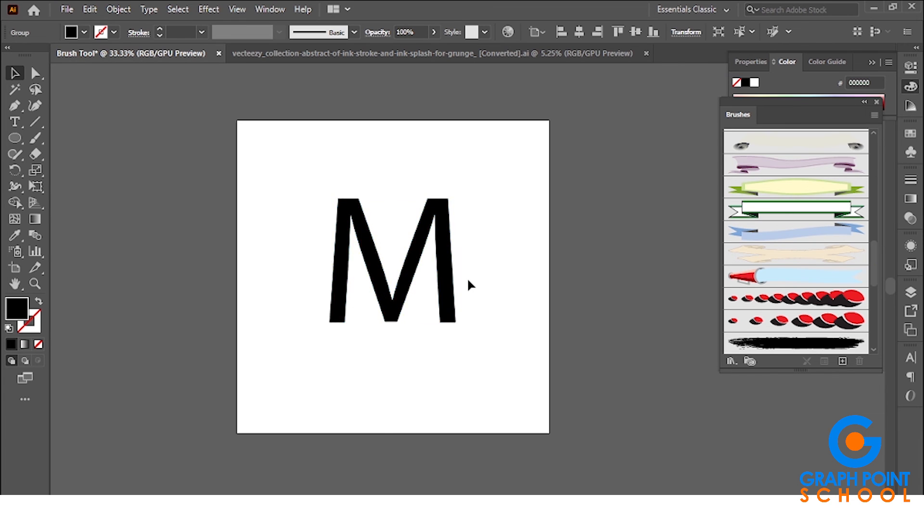
- Try converting the live letter M to outlines once more and undo the conversion
right_click(444, 264)
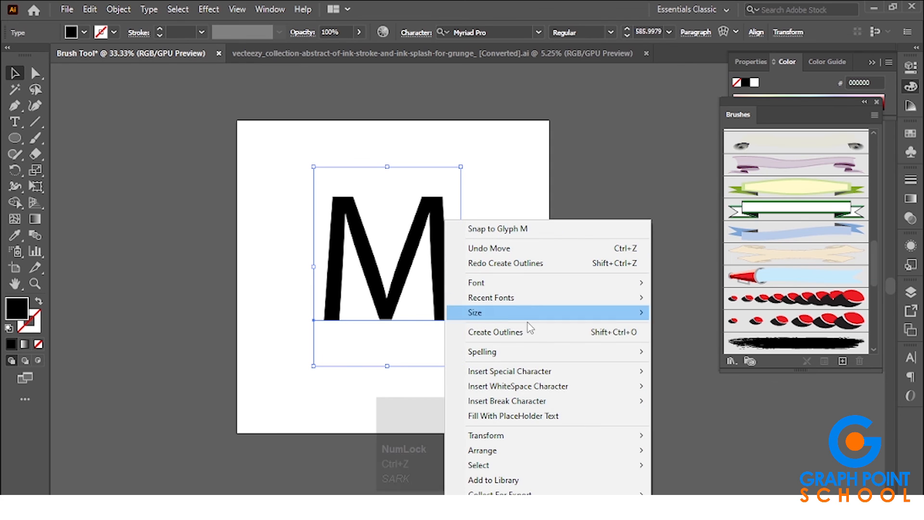
click(516, 340)
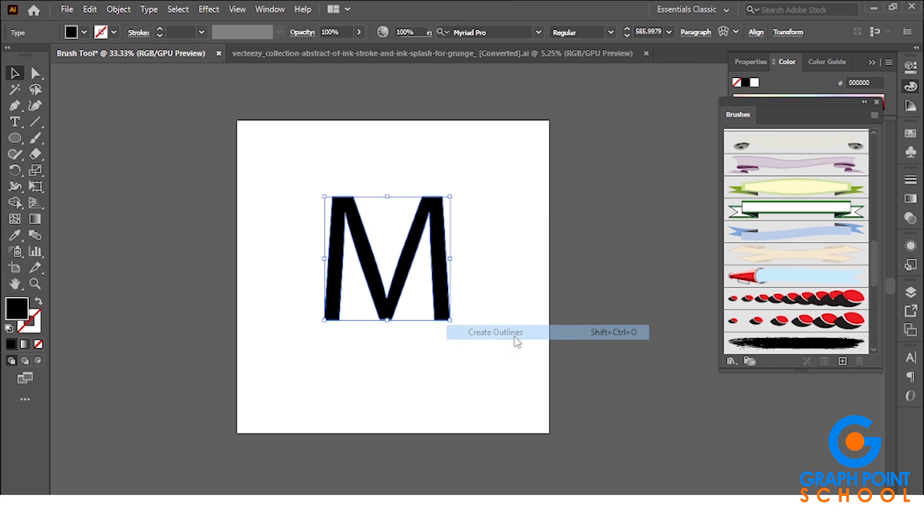
click(456, 314)
key(ctrl+z)
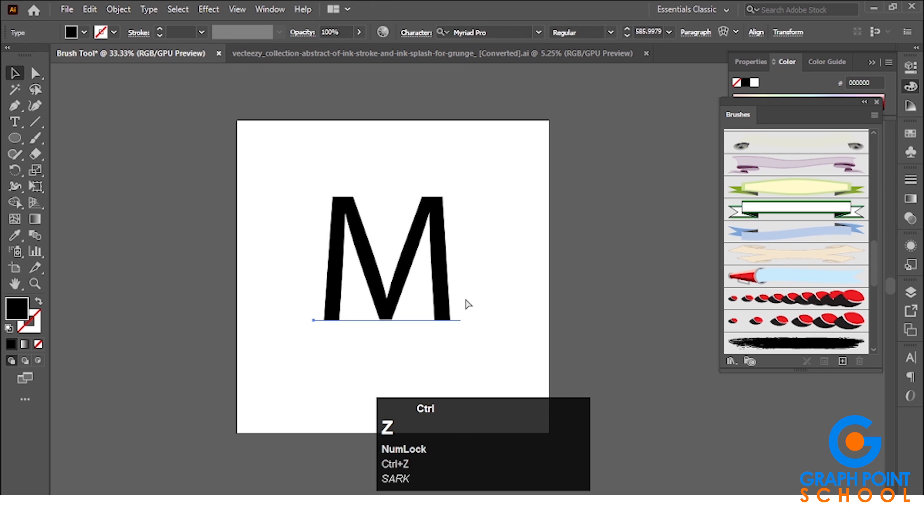
- Expand the live letter M with the Object and Fill options enabled and deselect it
click(118, 10)
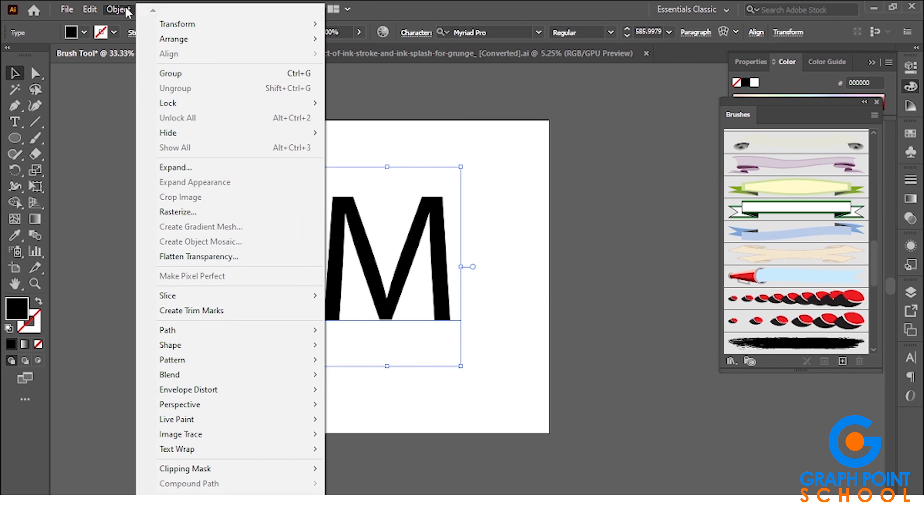
click(169, 169)
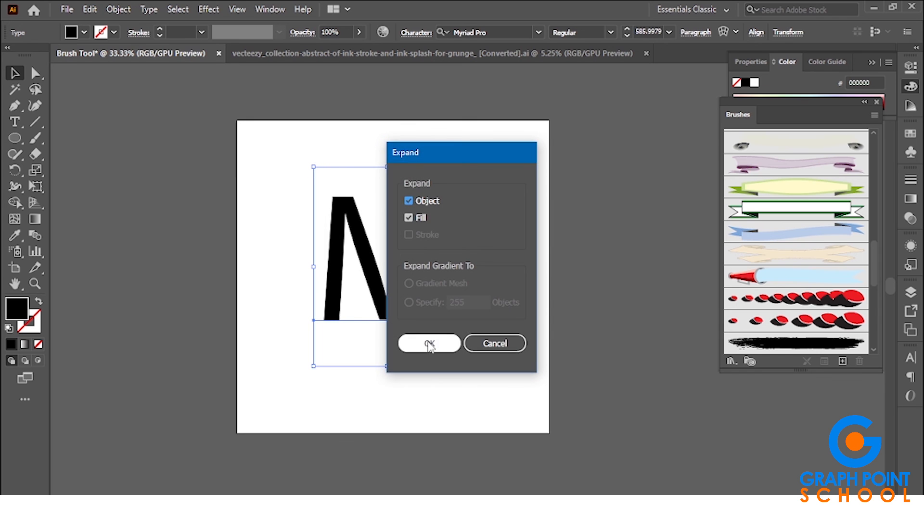
click(430, 343)
click(497, 337)
click(440, 299)
click(286, 192)
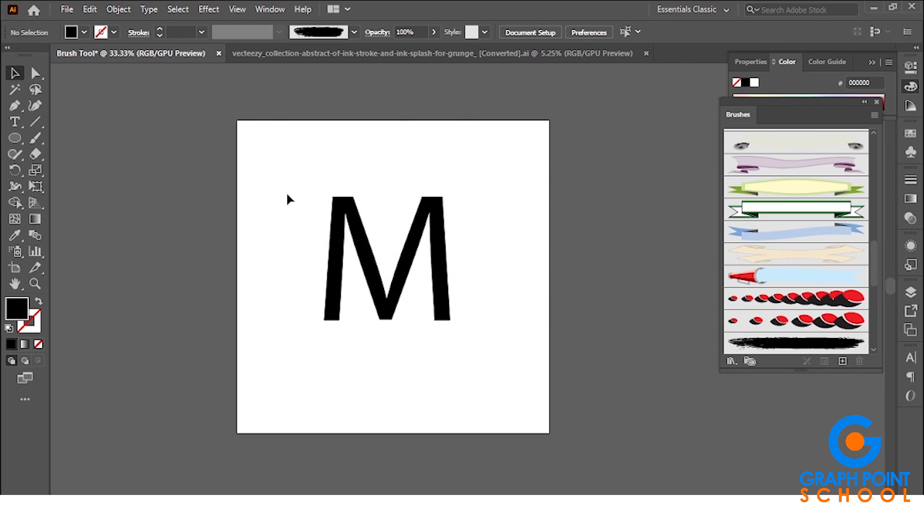
- Swap the letter M's fill and stroke, apply the rough black art brush to its outline and deselect it
click(419, 213)
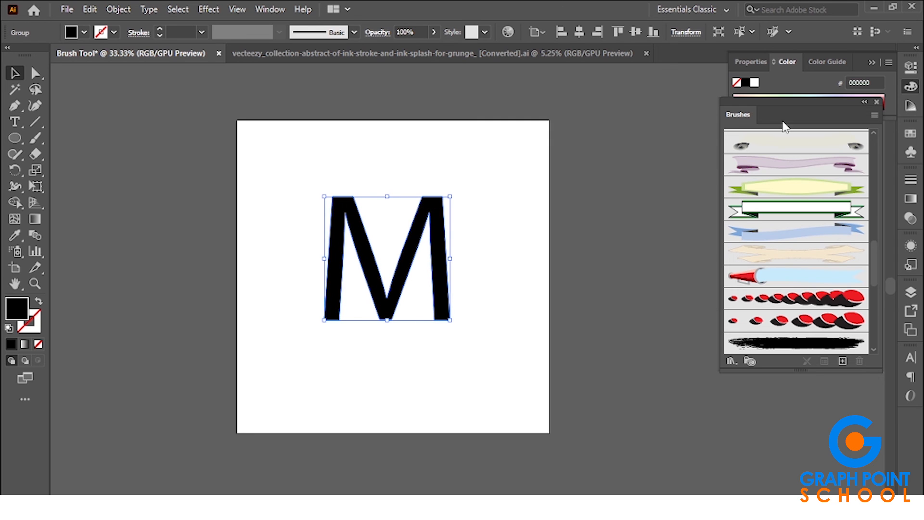
scroll(813, 245, down, 8)
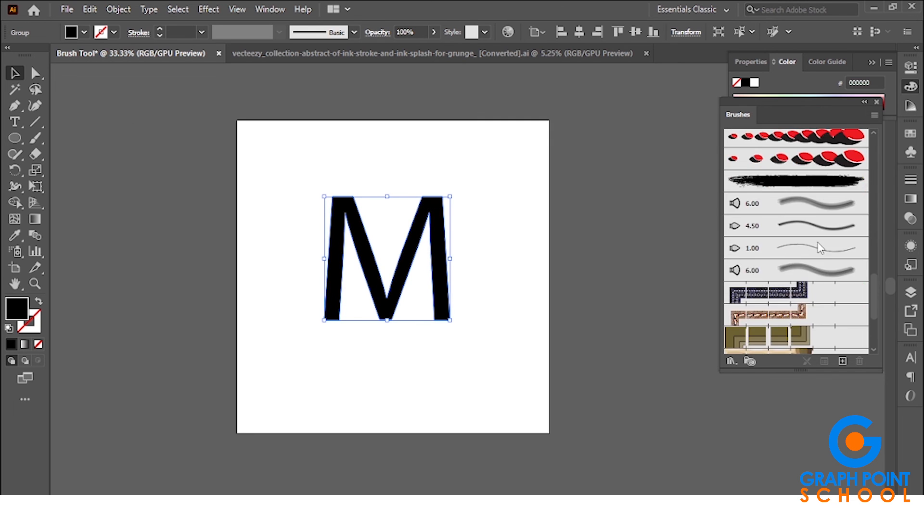
scroll(801, 240, up, 5)
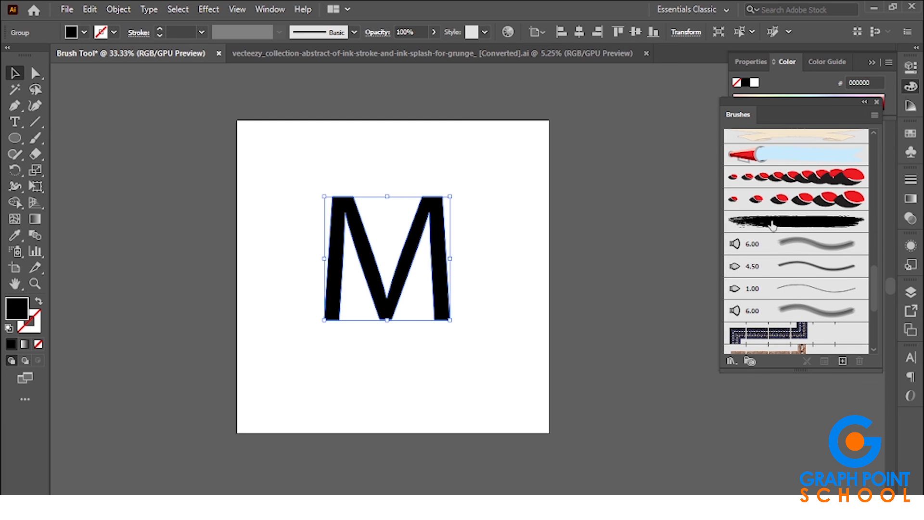
scroll(422, 275, up, 2)
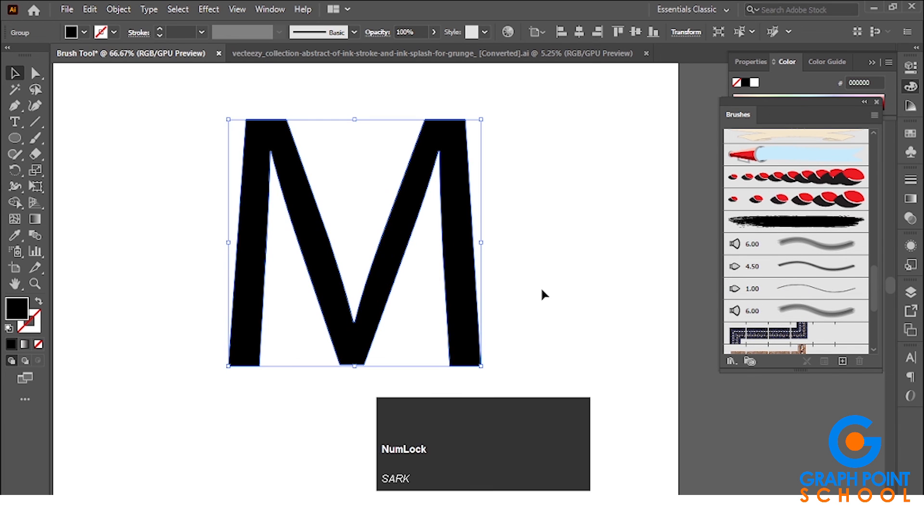
drag(189, 212, 526, 382)
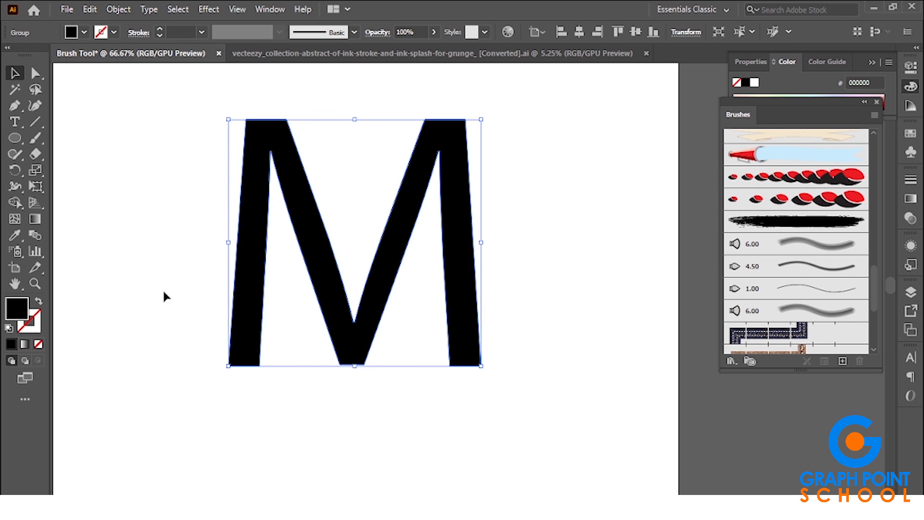
click(39, 301)
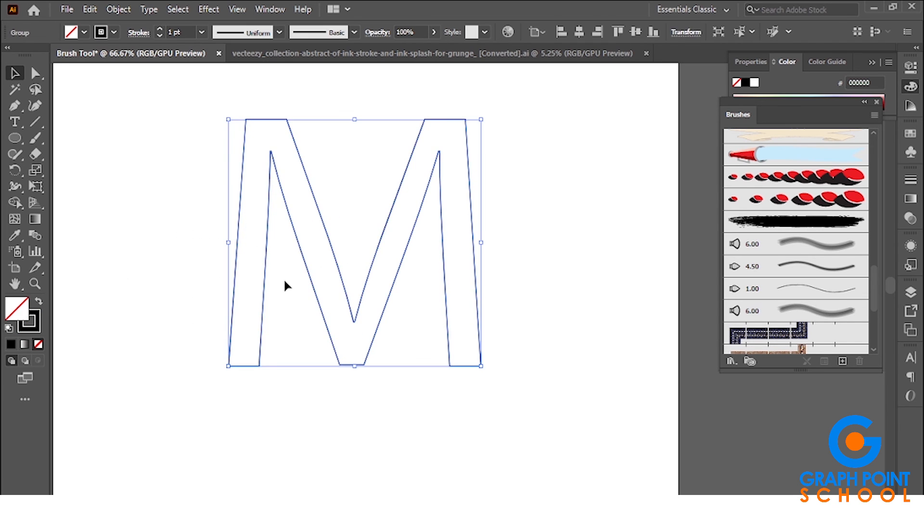
click(810, 225)
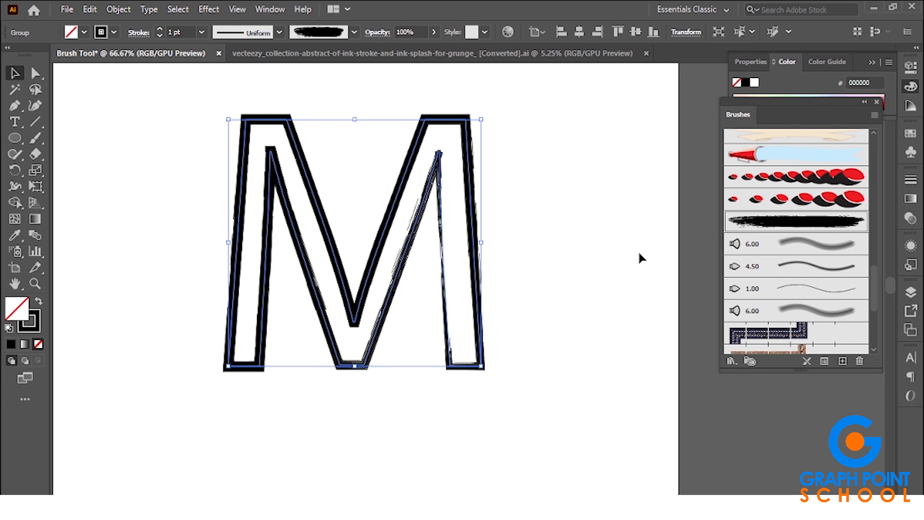
click(617, 259)
- Scale down the brushed letter M, place it in the artboard's upper-left area and deselect it
scroll(616, 261, down, 1)
scroll(616, 261, down, 1)
drag(546, 299, 467, 281)
drag(467, 301, 439, 266)
click(492, 284)
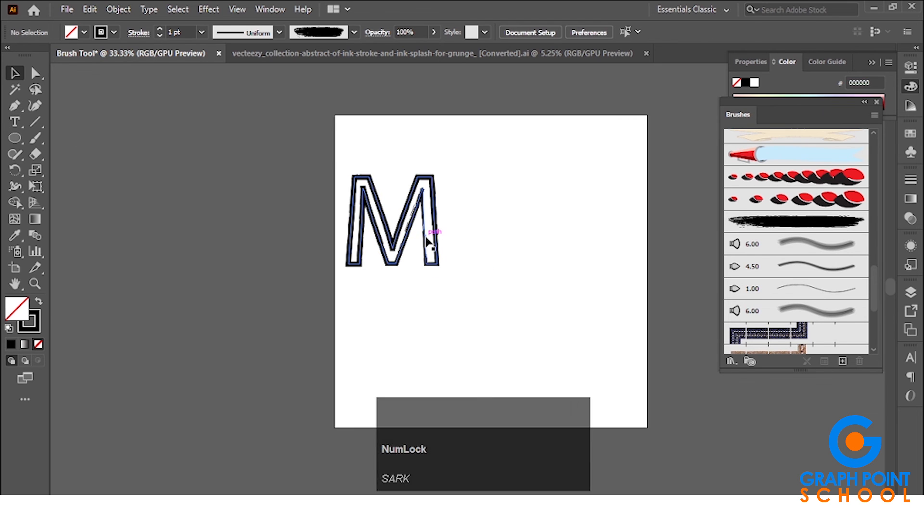
scroll(498, 244, up, 1)
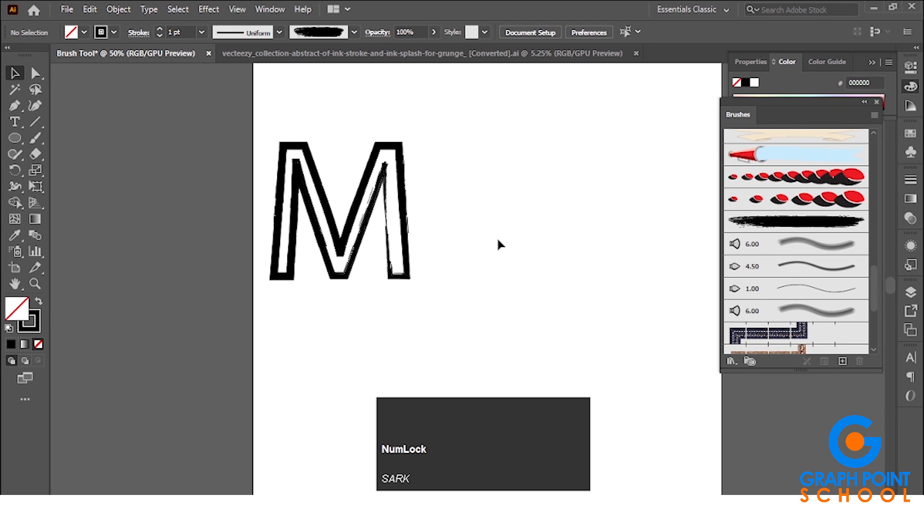
- Add a person's name in capitals as 72 pt Myriad Pro text below the letter M
scroll(498, 241, down, 2)
click(14, 122)
click(360, 288)
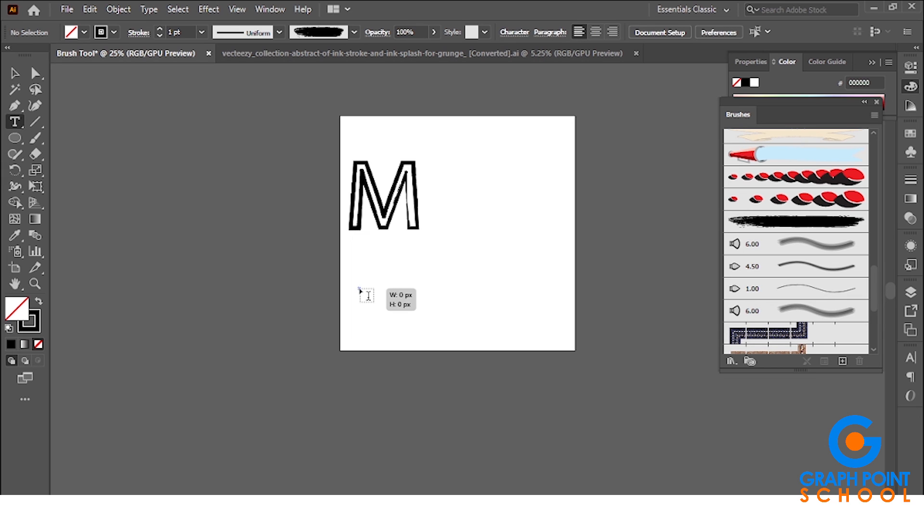
text(MOSTAFIZUR)
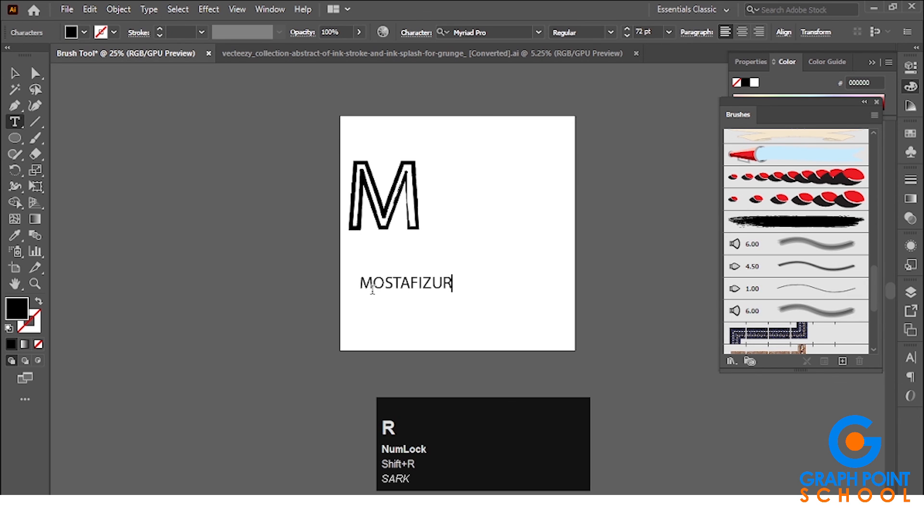
key(Escape)
- Scale the name text up to about 154 pt, set its style to Bold and centre it across the artboard
scroll(501, 291, up, 3)
drag(369, 277, 650, 279)
click(611, 32)
click(572, 165)
drag(536, 254, 503, 255)
- Convert the name text to outlines, swap its fill and stroke, and select the outlined lettering
right_click(152, 260)
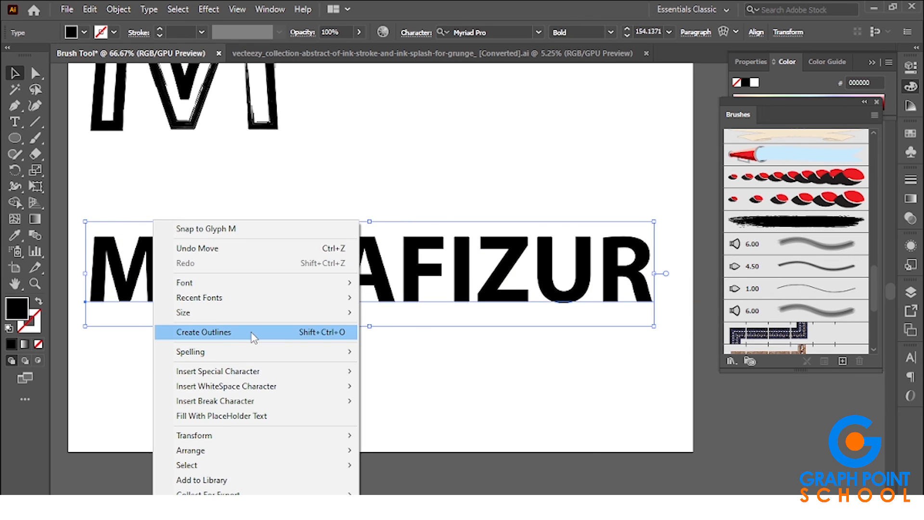
click(254, 337)
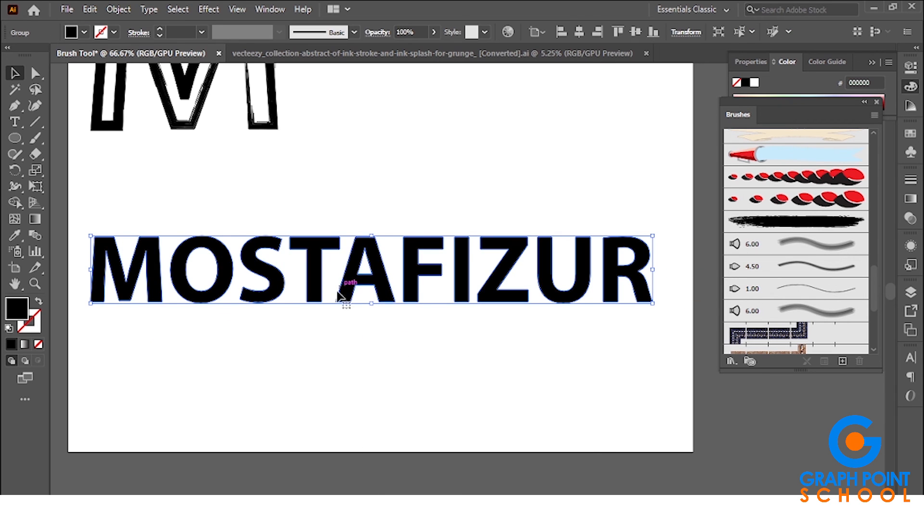
click(39, 302)
click(167, 322)
drag(253, 203, 372, 277)
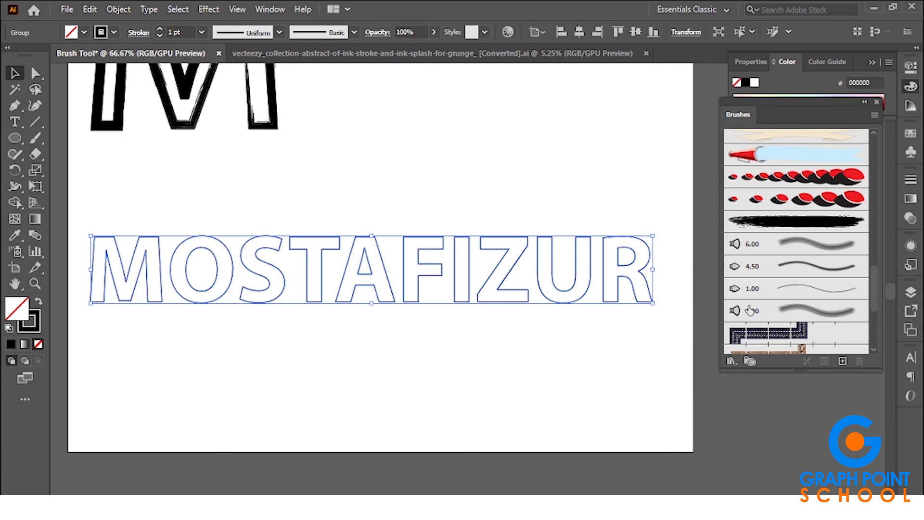
- Apply the rough black art brush to the outlined name and reduce its stroke weight to 0.5 pt
click(815, 230)
click(484, 362)
alt+scroll(483, 359, down, 1)
alt+scroll(483, 359, down, 1)
alt+scroll(483, 359, up, 2)
drag(438, 292, 488, 329)
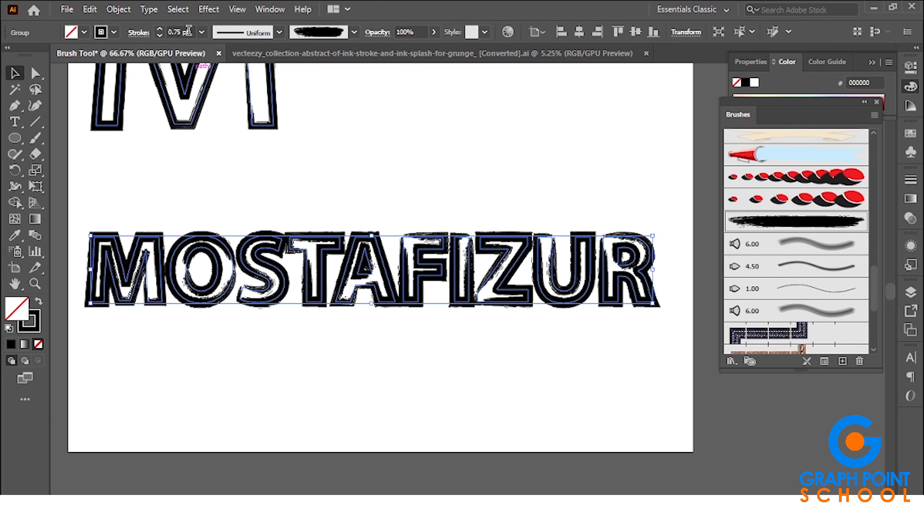
scroll(189, 31, down, 1)
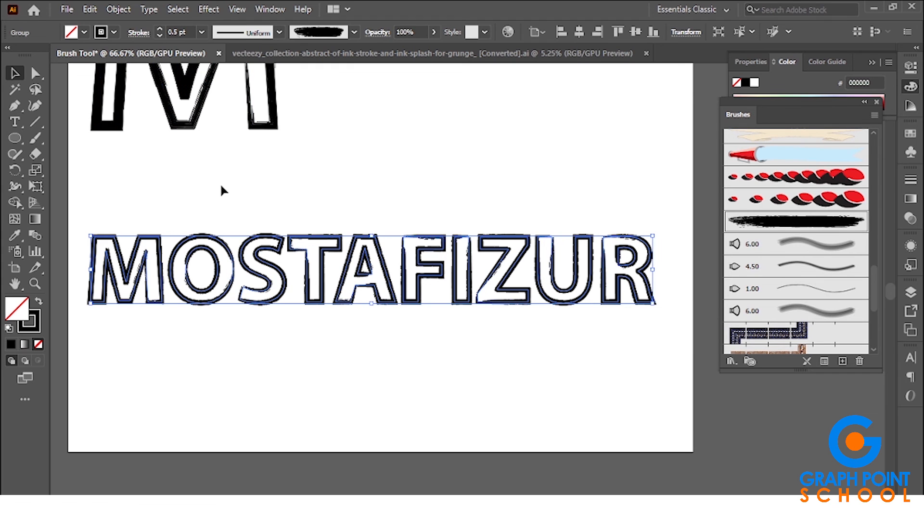
- Open the Vector-Dry-Brush-Strokes library and apply one of its thinner strokes to the outlined name
click(221, 185)
scroll(220, 186, down, 1)
scroll(220, 186, up, 2)
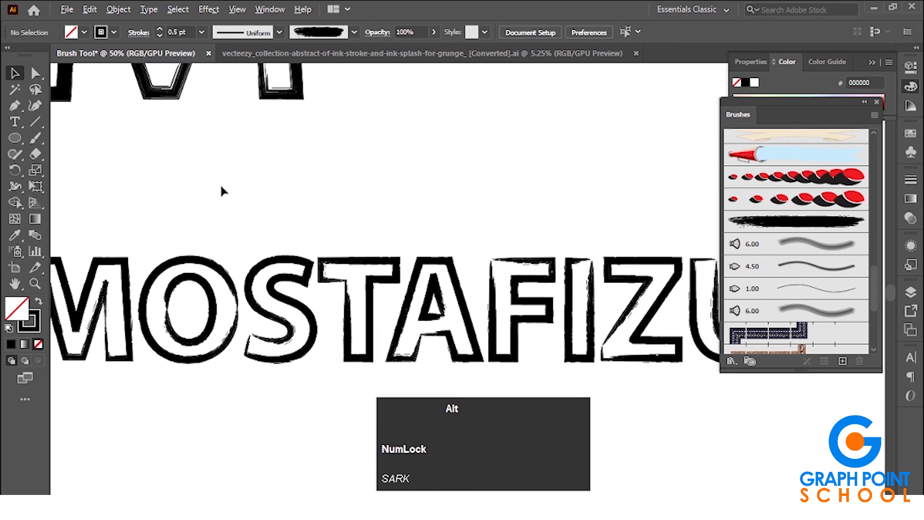
scroll(221, 185, down, 1)
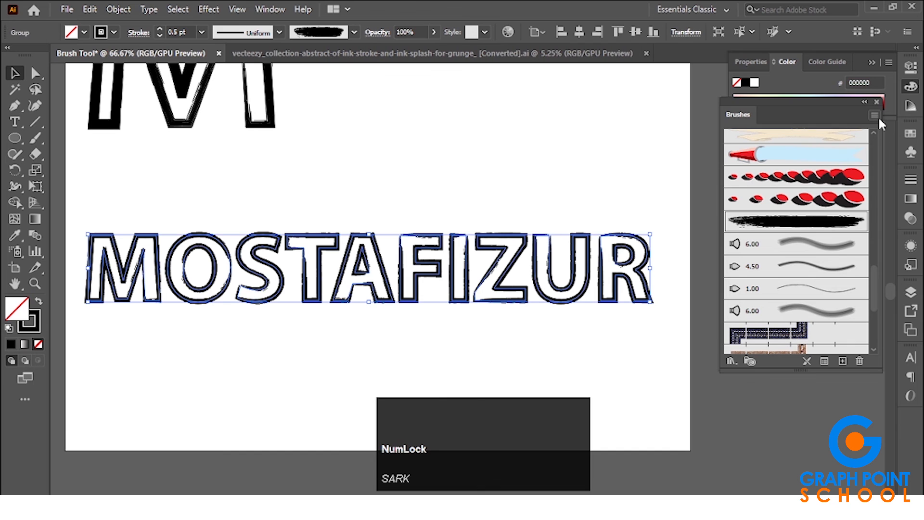
click(876, 115)
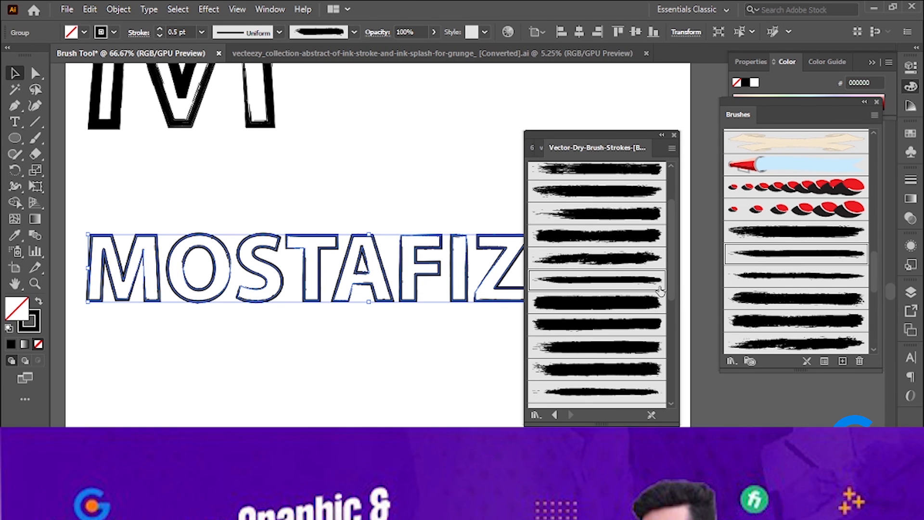